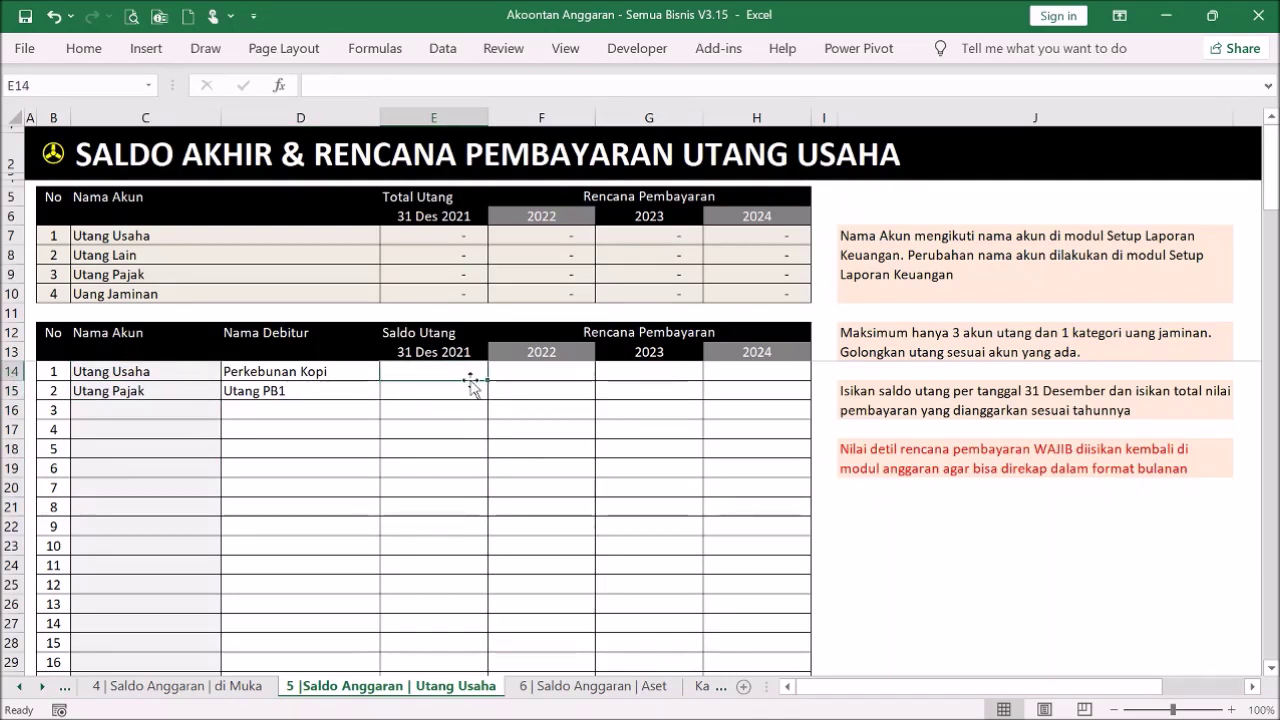
# Step: Enter the 31 Des 2021 debt balances: 30,000,000 for Perkebunan Kopi and 20,000,000 for Utang PB1
pyautogui.write('30000000')
pyautogui.press('Return')
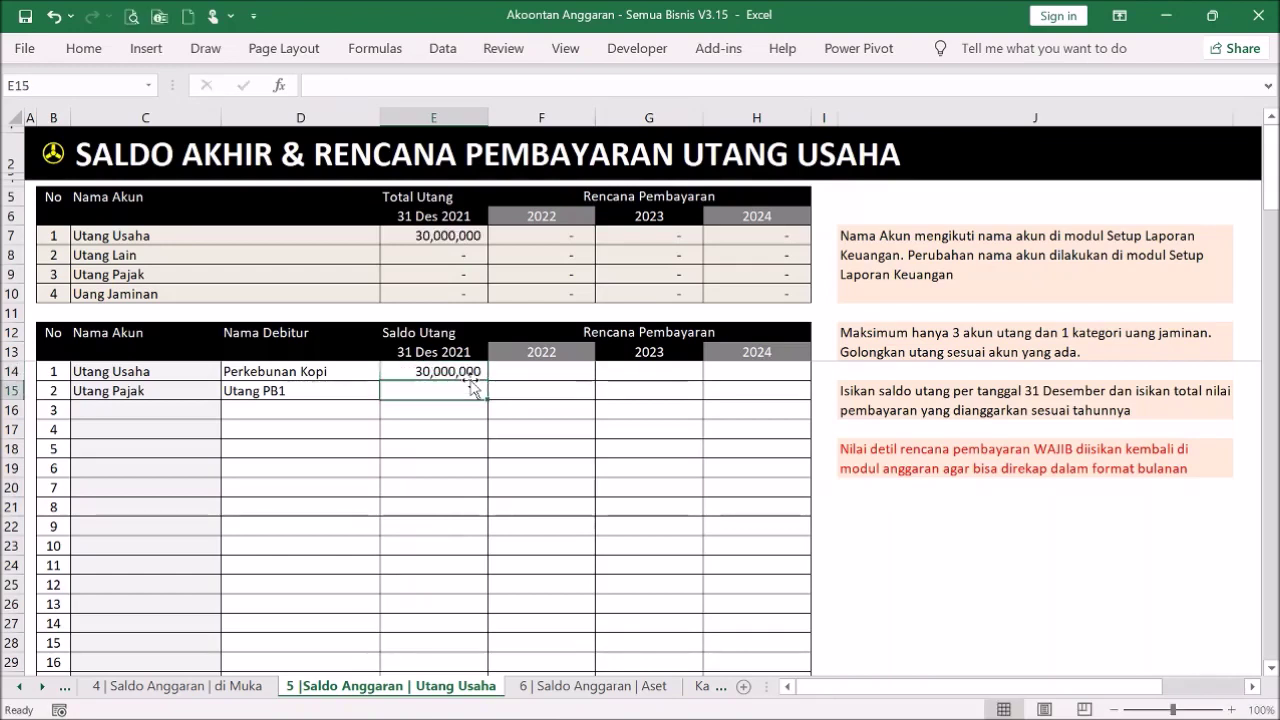
pyautogui.write('20,')
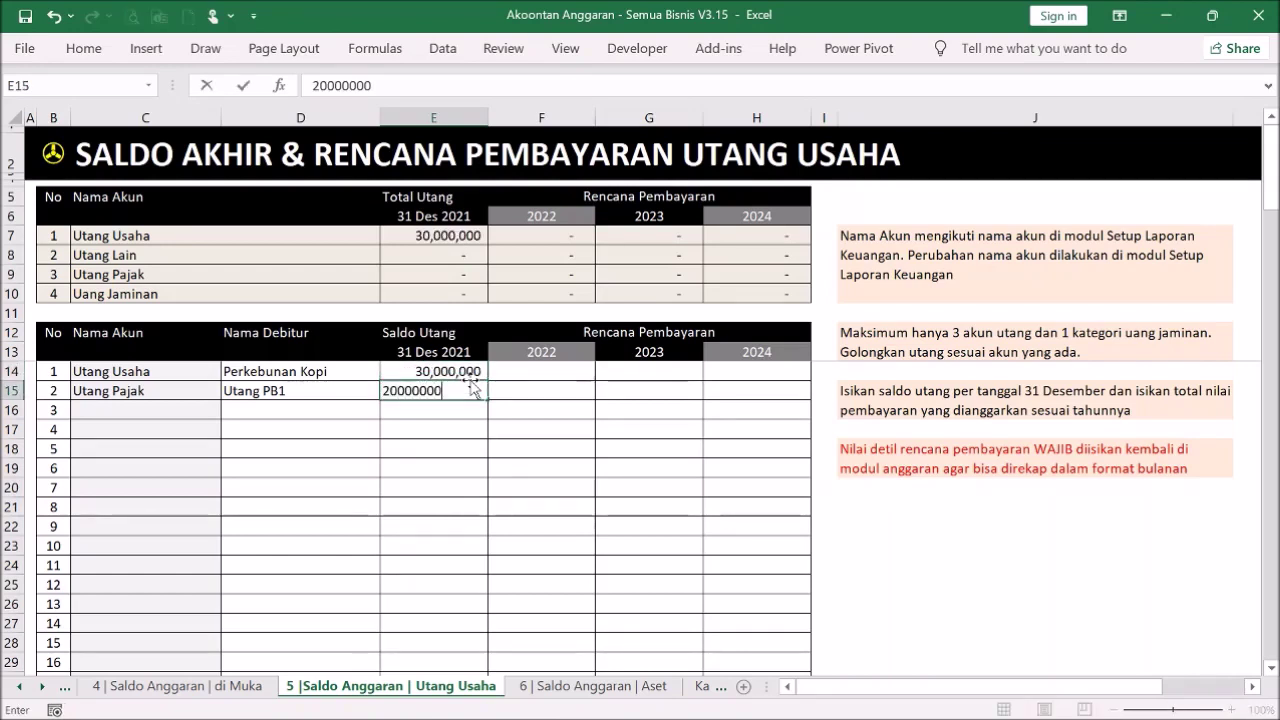
pyautogui.write('000,000')
pyautogui.press('Return')
# Step: Plan the payments: Perkebunan Kopi 20,000,000 in 2022 and 10,000,000 in 2023, Utang PB1 20,000,000 in 2022
pyautogui.click(553, 377)
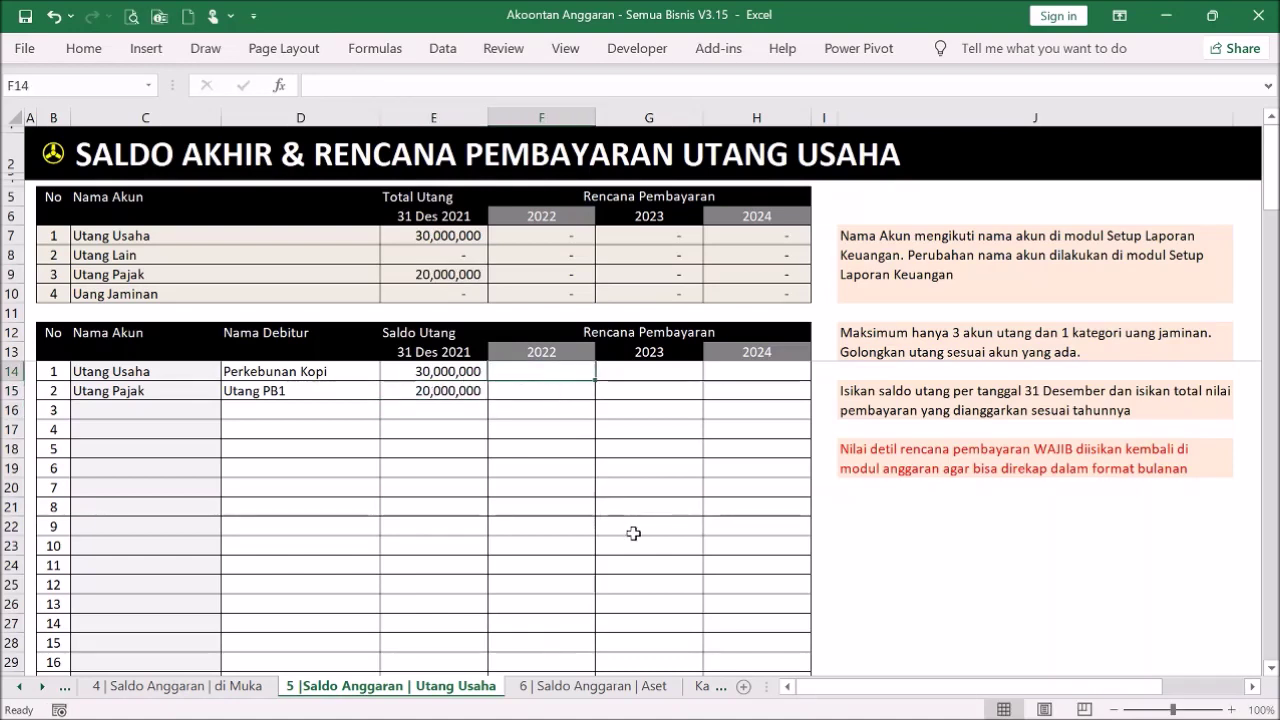
pyautogui.write('20')
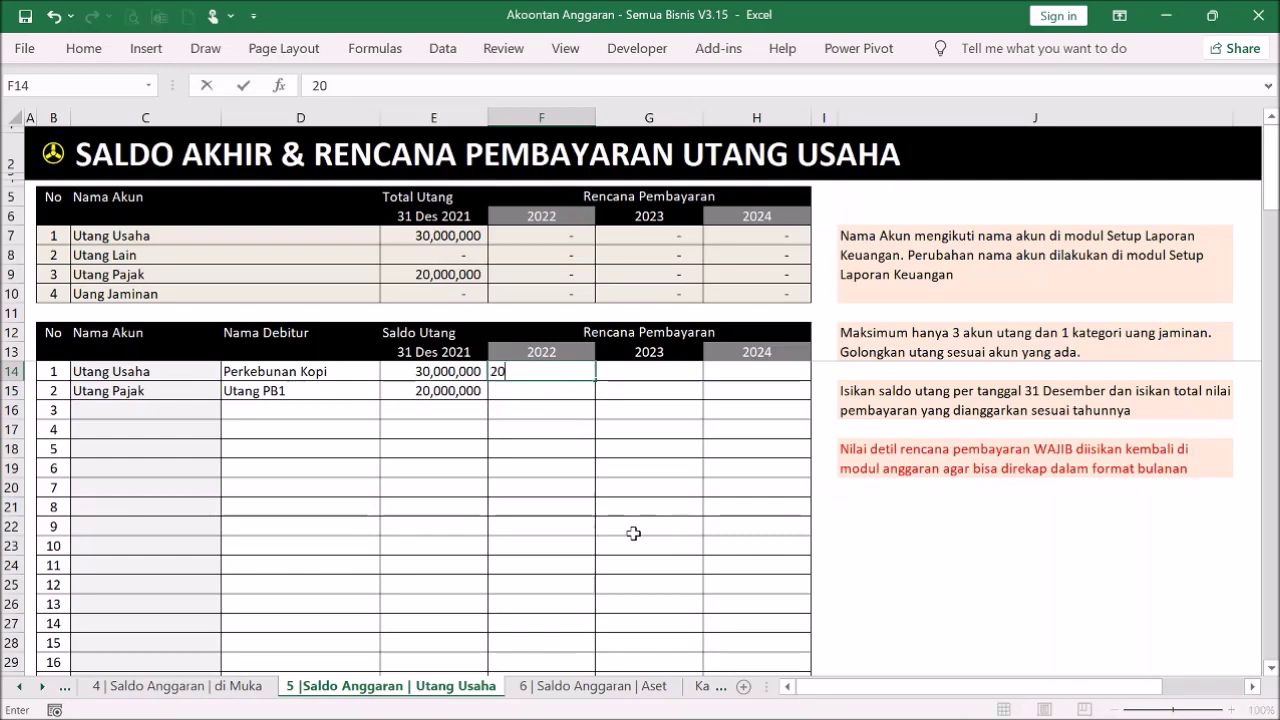
pyautogui.write(',000,000')
pyautogui.press('Return')
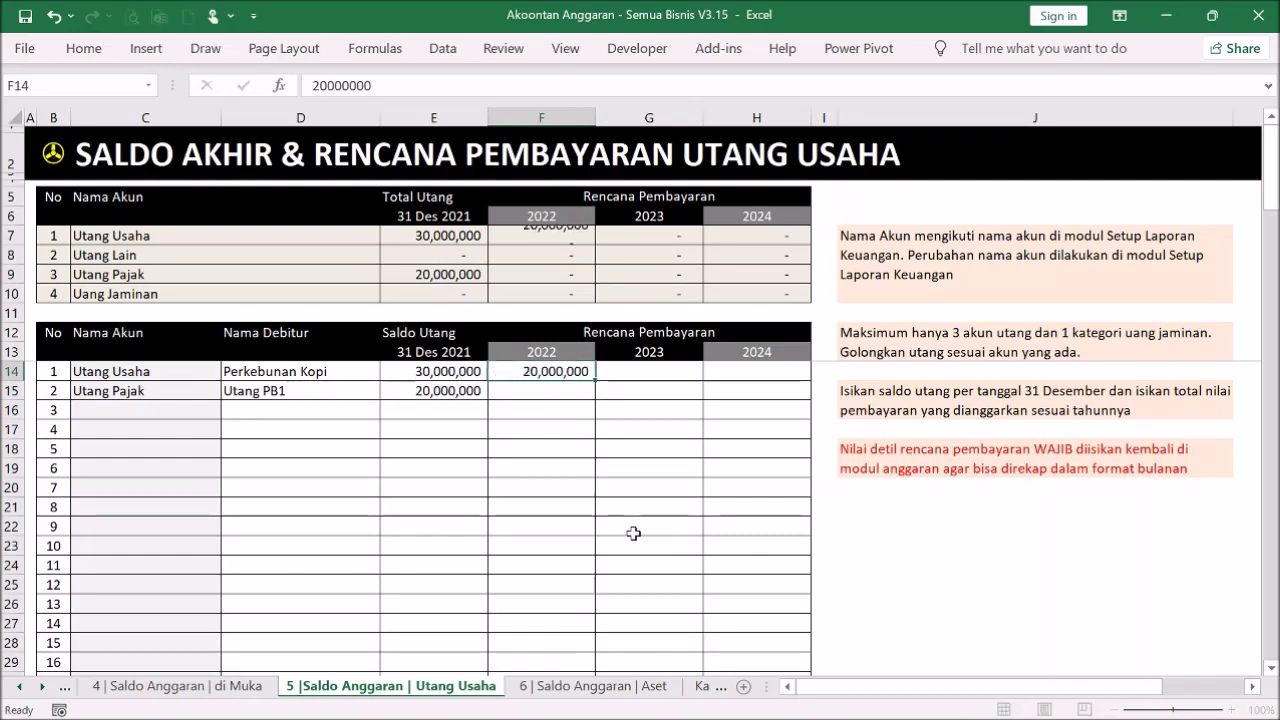
pyautogui.click(666, 371)
pyautogui.write('10000000')
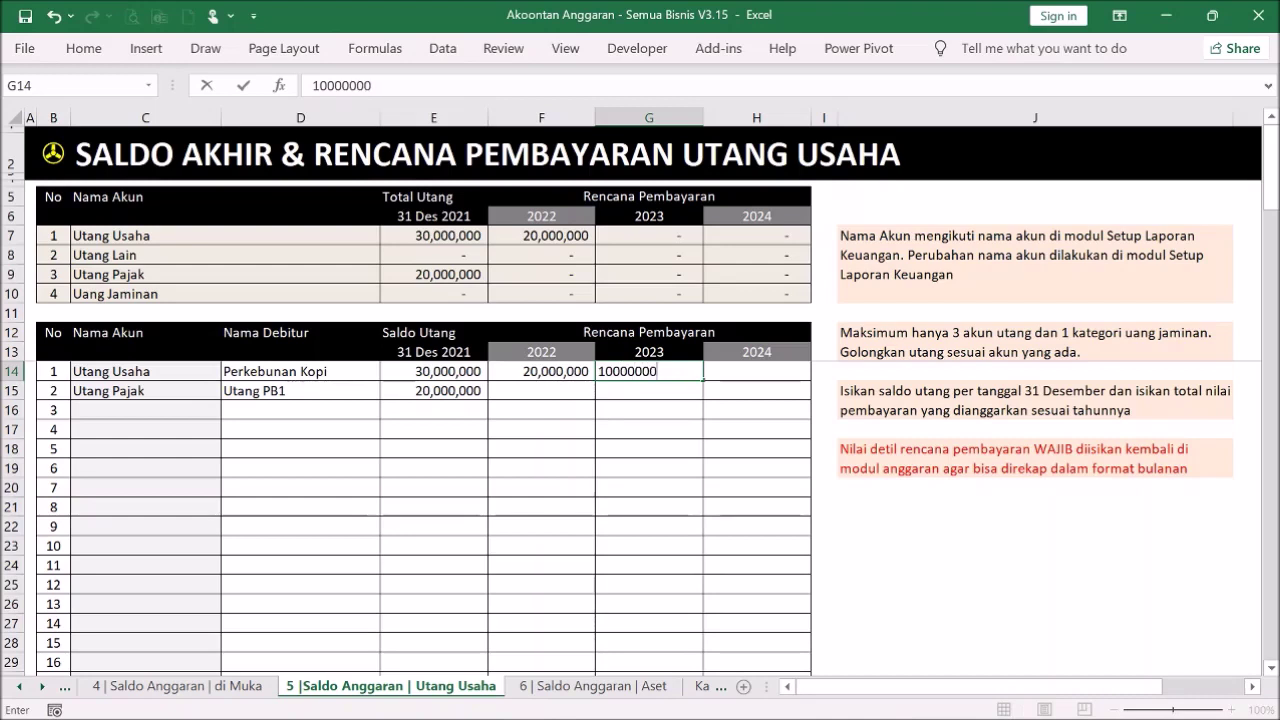
pyautogui.press('Return')
pyautogui.click(535, 392)
pyautogui.write('20000000')
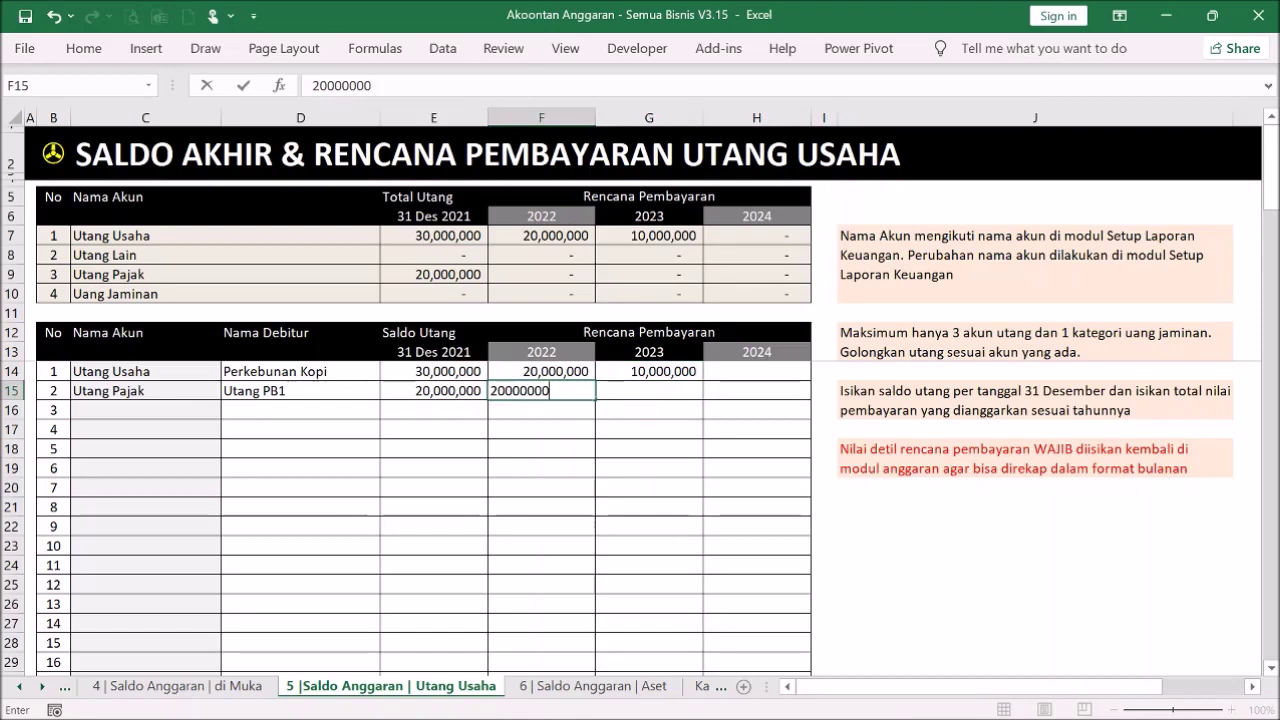
pyautogui.press('Return')
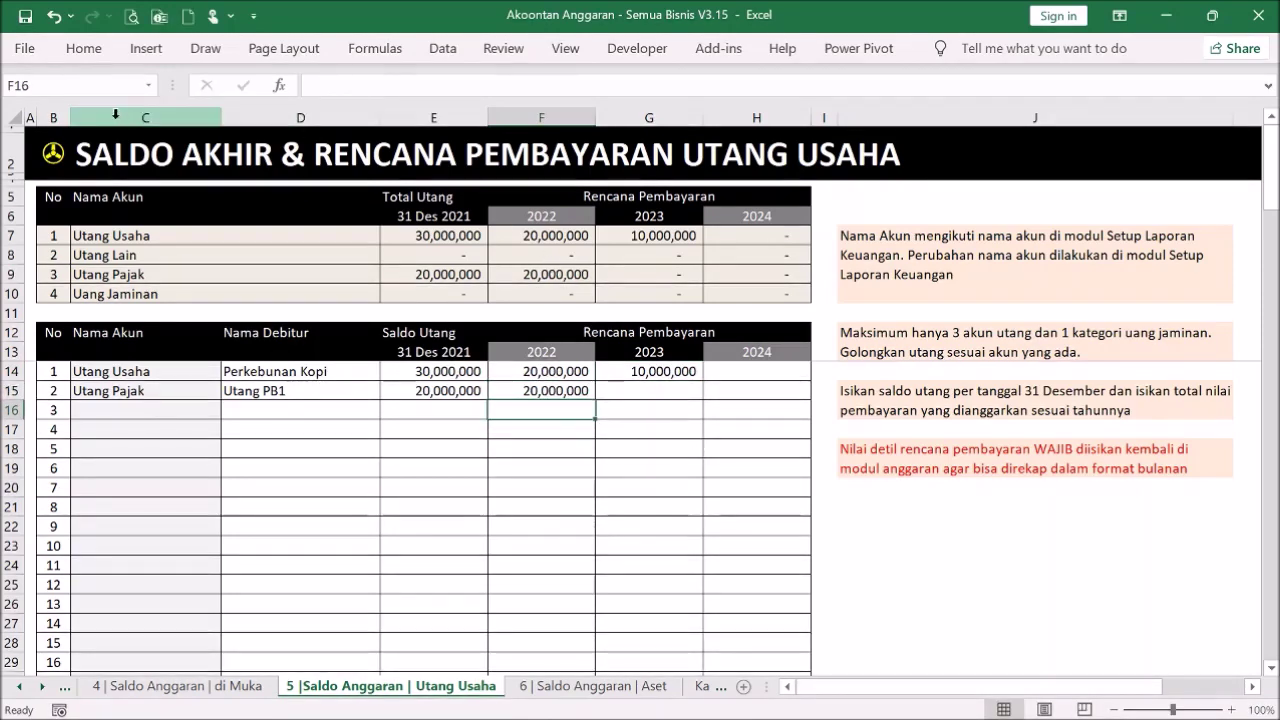
# Step: Return to the Menu sheet and examine the 2022 cash outflow for Utang Usaha | Pajak and the Utang Bank balance
pyautogui.click(54, 155)
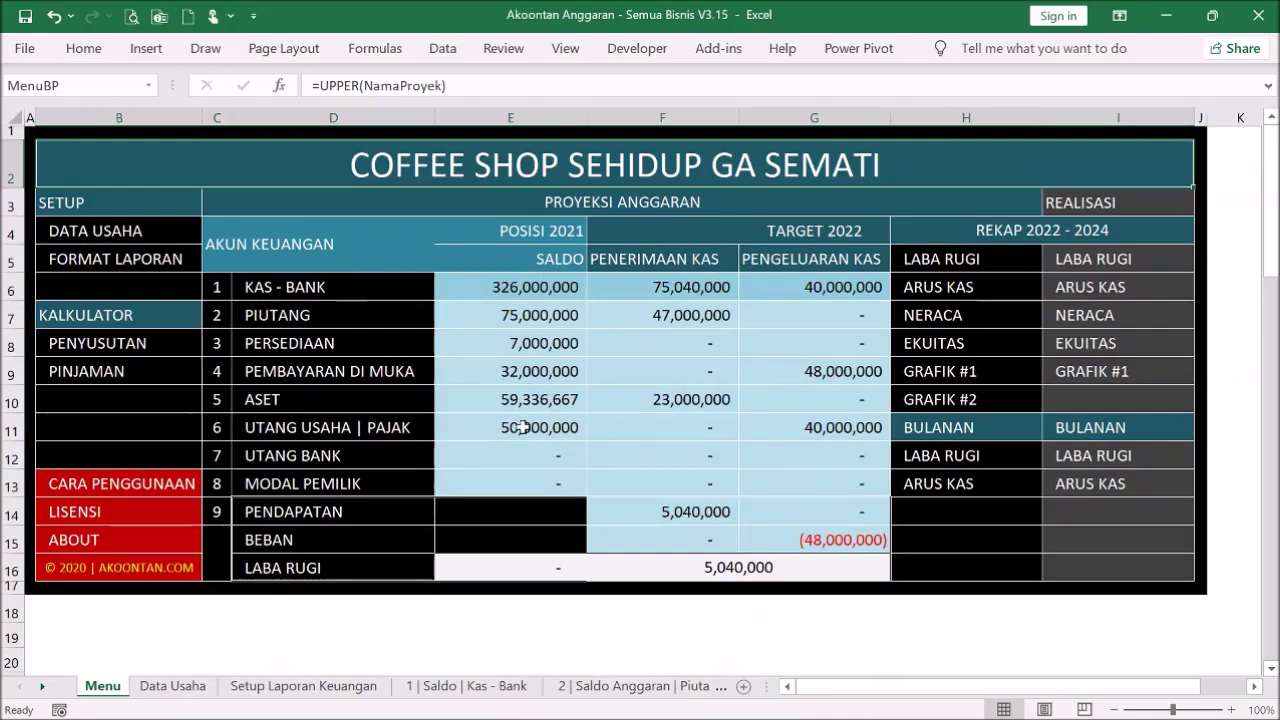
pyautogui.scroll(-1, 706, 380)
pyautogui.click(820, 334)
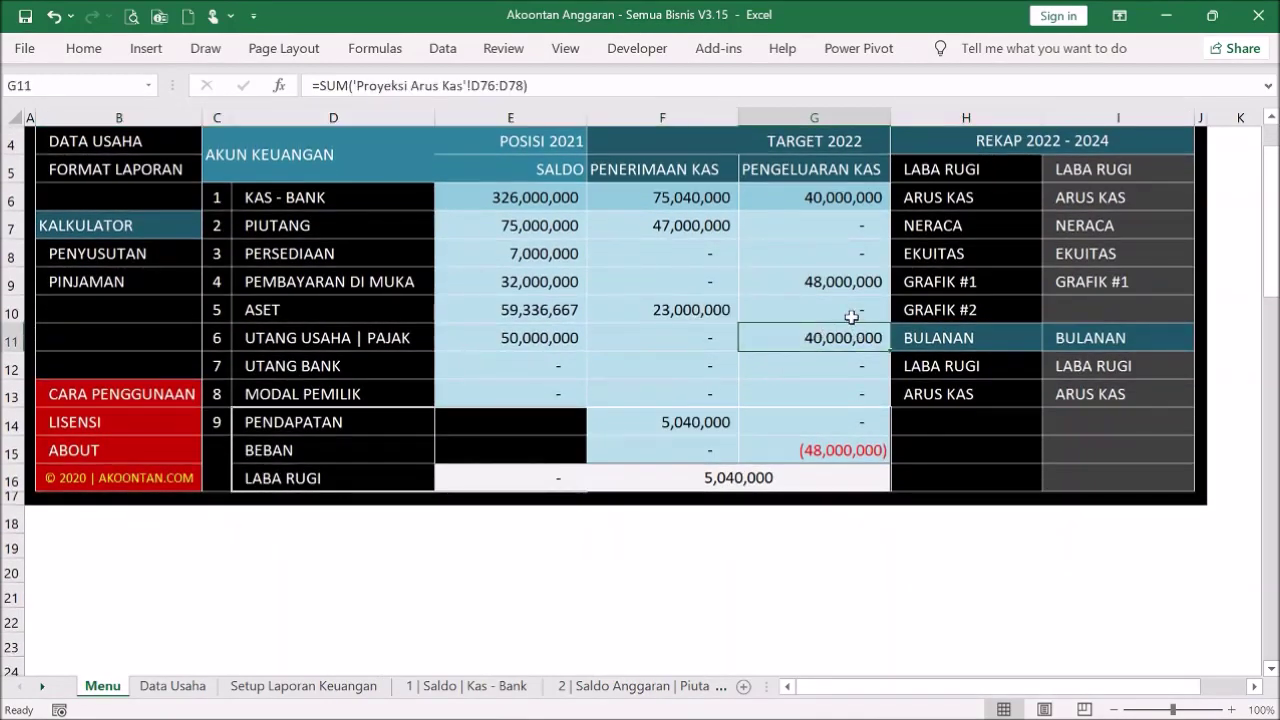
pyautogui.scroll(1, 851, 317)
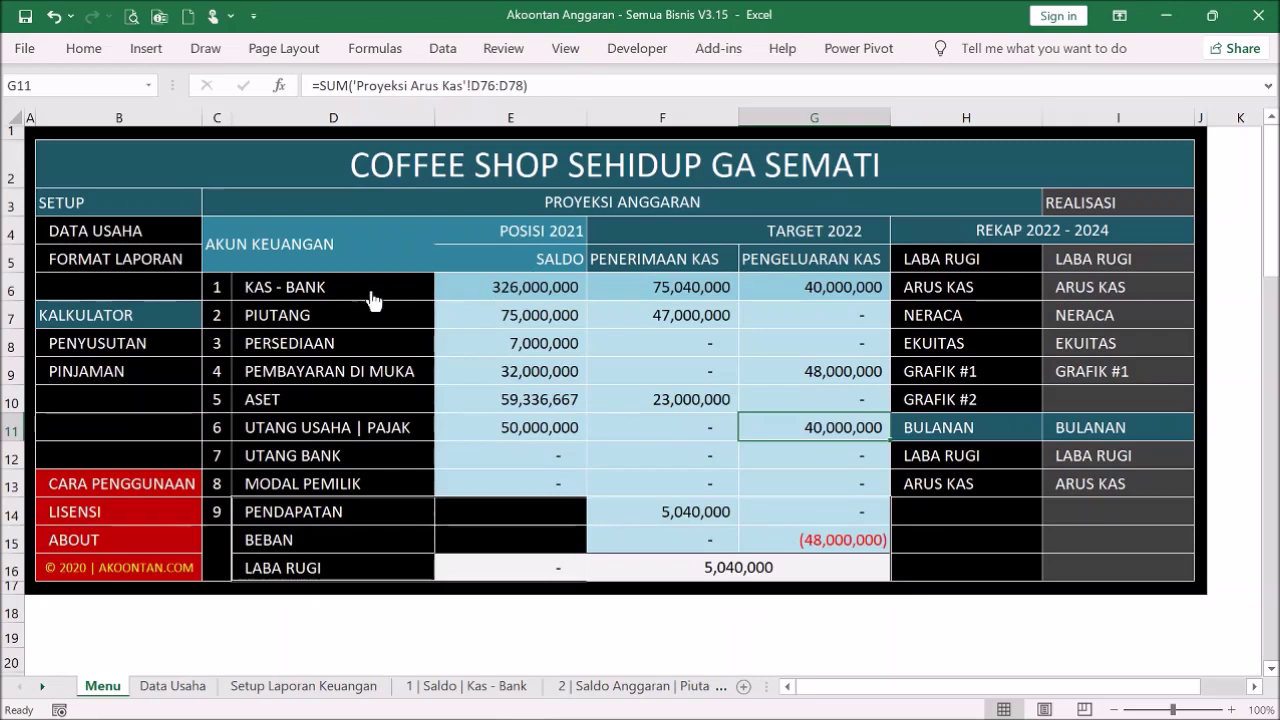
pyautogui.click(510, 466)
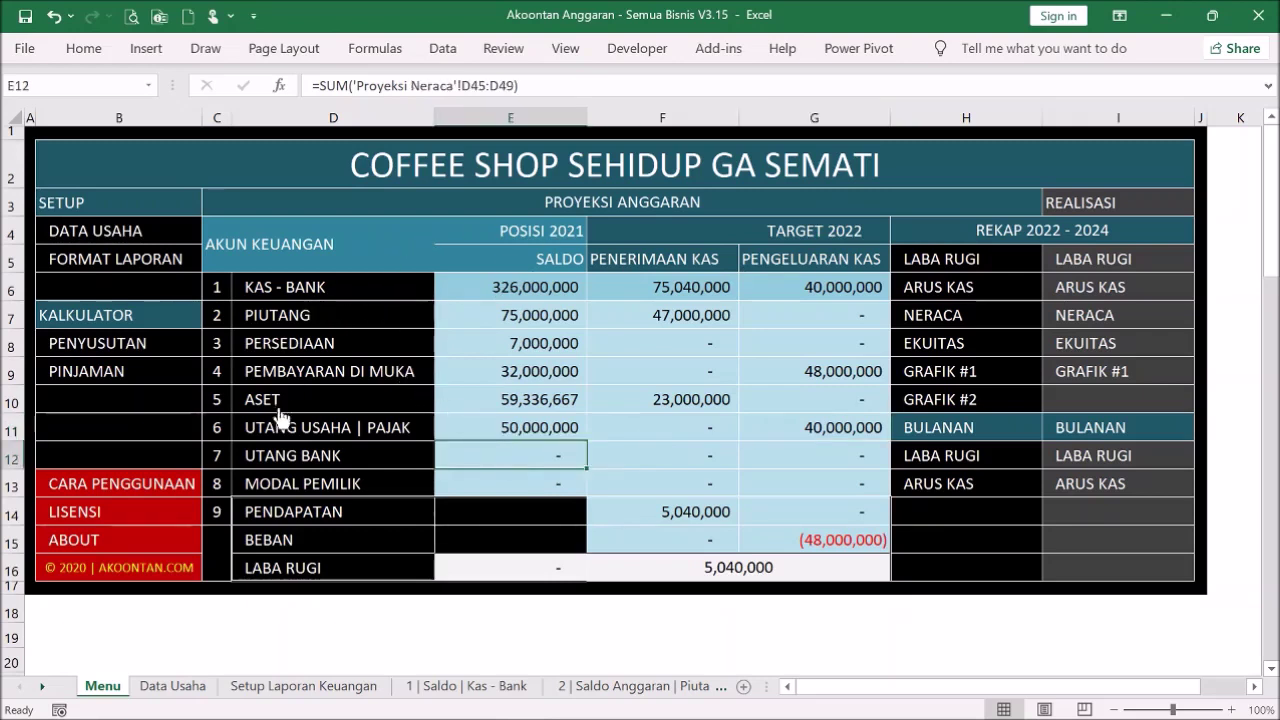
# Step: Open the Utang Bank balance sheet and enter BCA and BRI as the first two creditors under Nama Kreditur
pyautogui.click(299, 455)
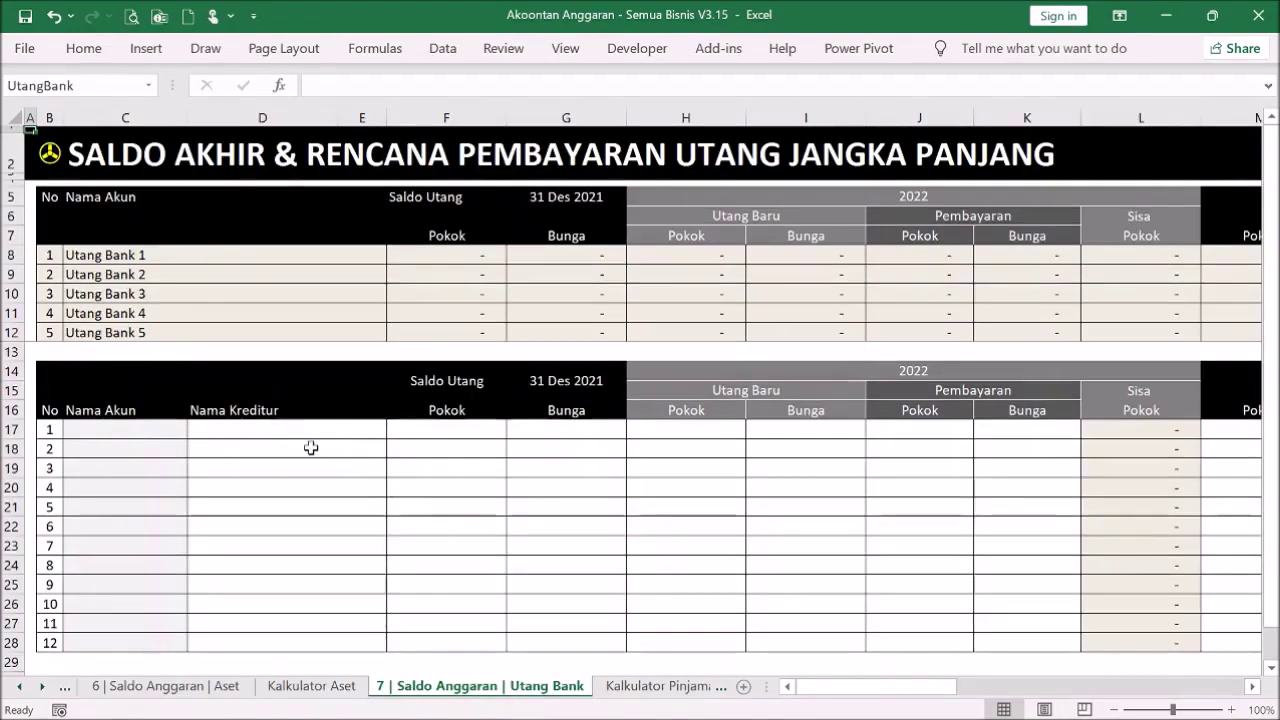
pyautogui.scroll(-1, 314, 432)
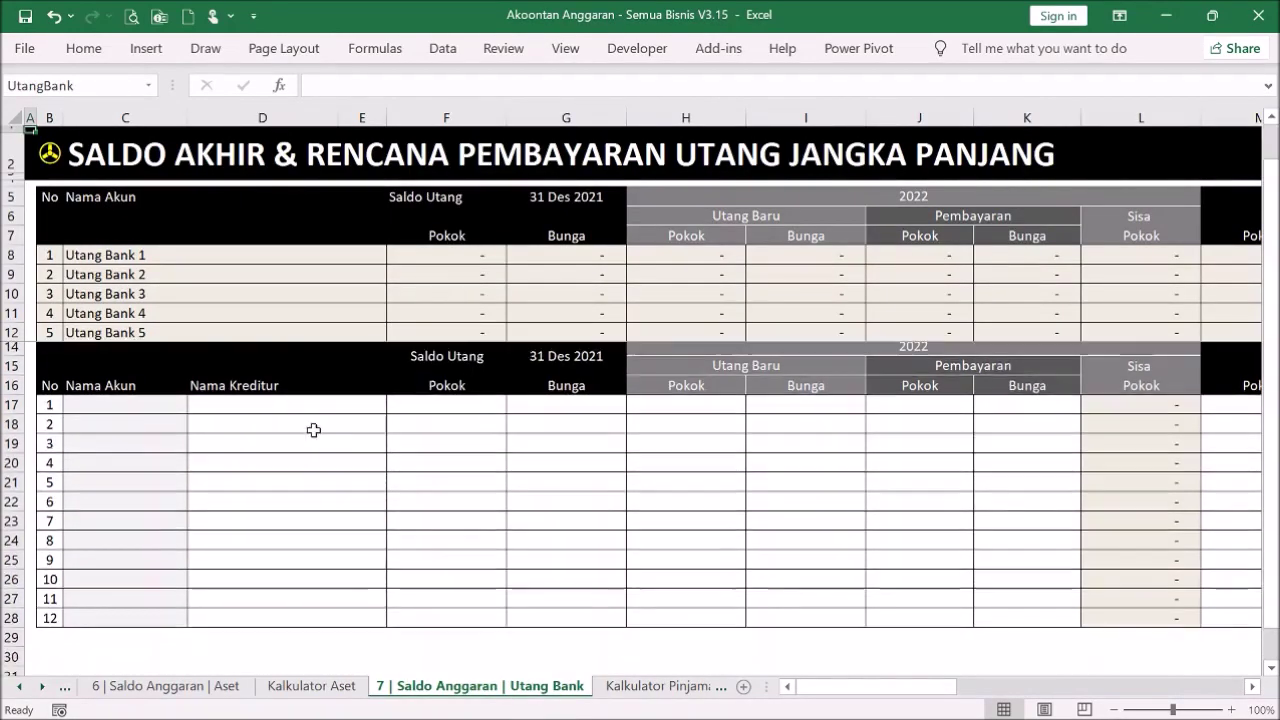
pyautogui.click(316, 430)
pyautogui.scroll(1, 334, 418)
pyautogui.click(330, 428)
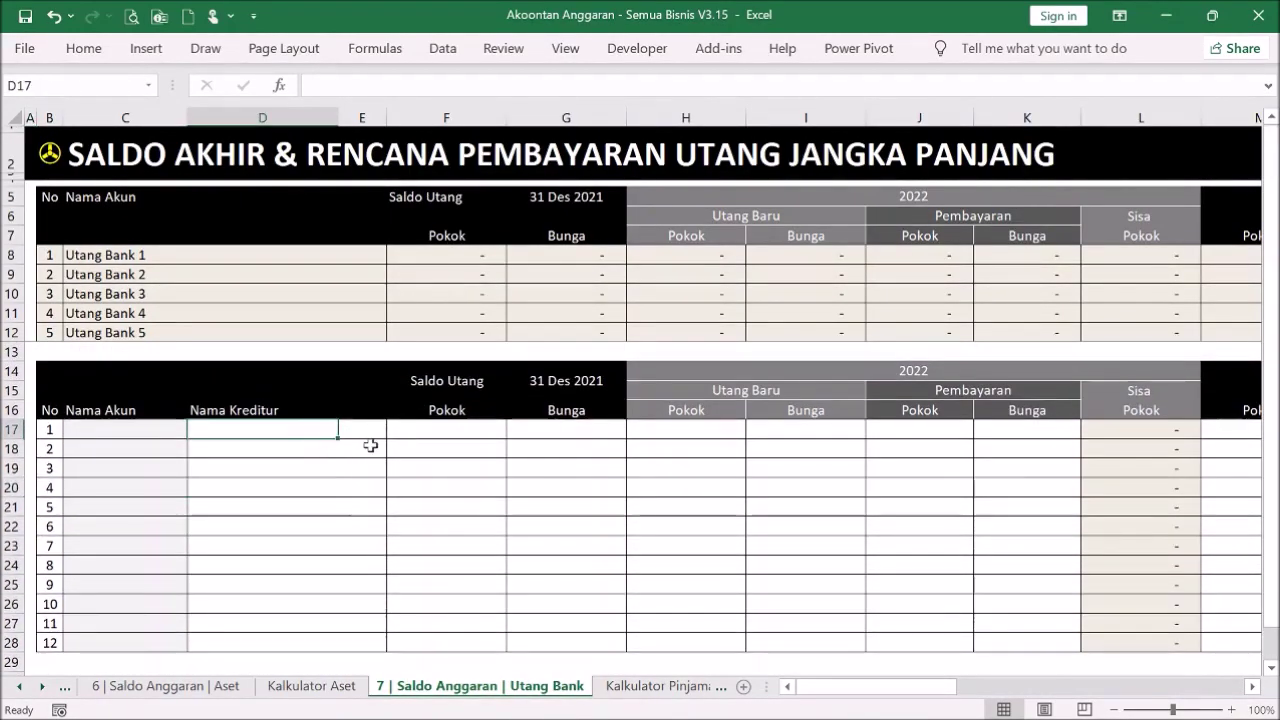
pyautogui.press('F2')
pyautogui.write('BCA')
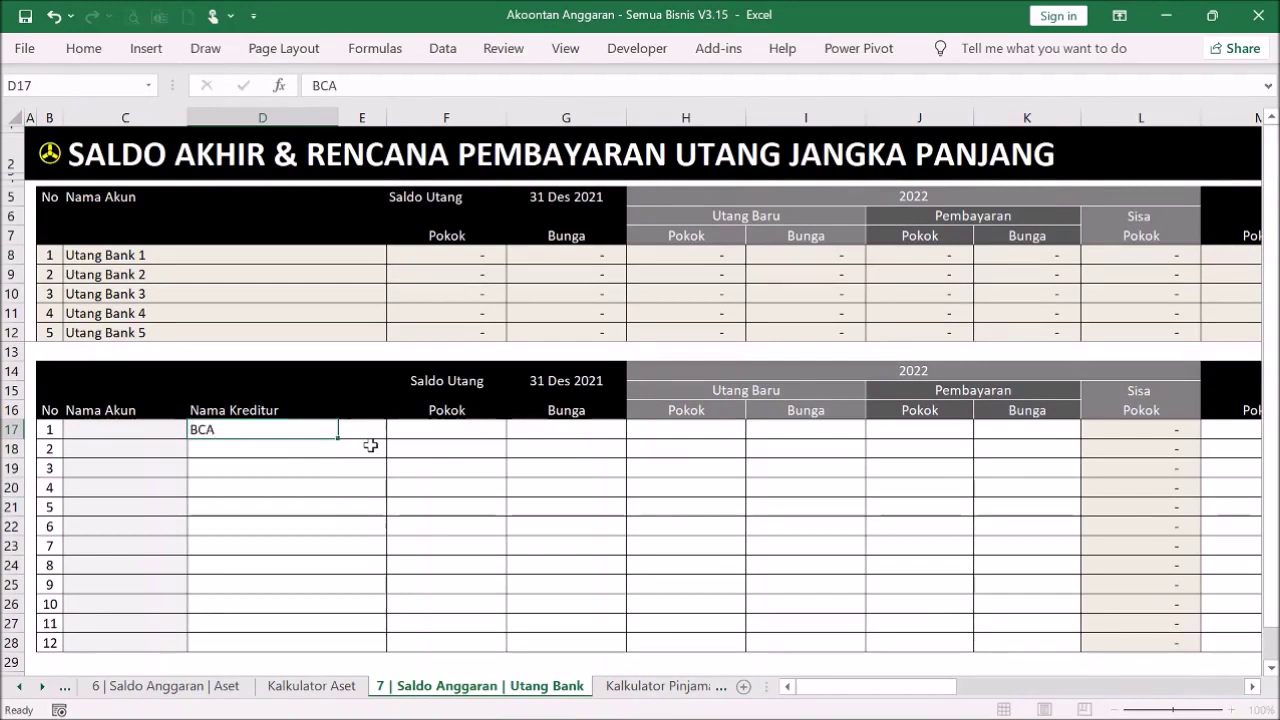
pyautogui.press('Return')
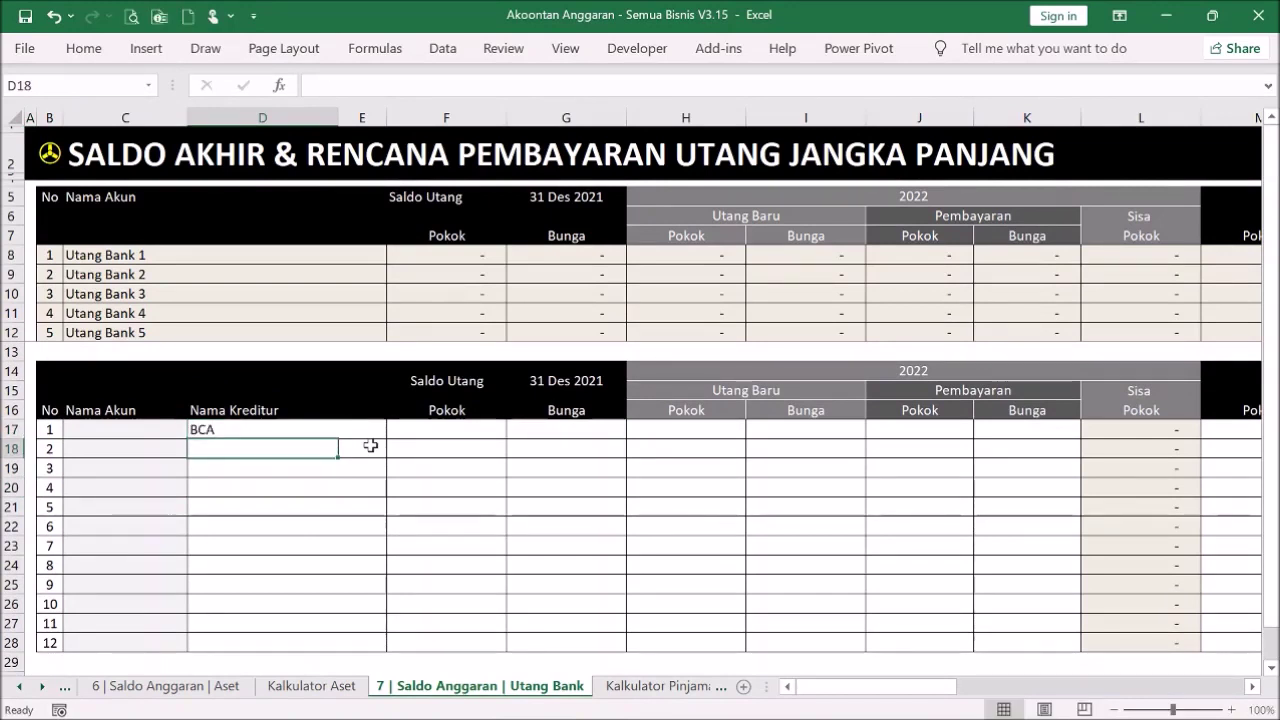
pyautogui.write('BRI')
pyautogui.press('Return')
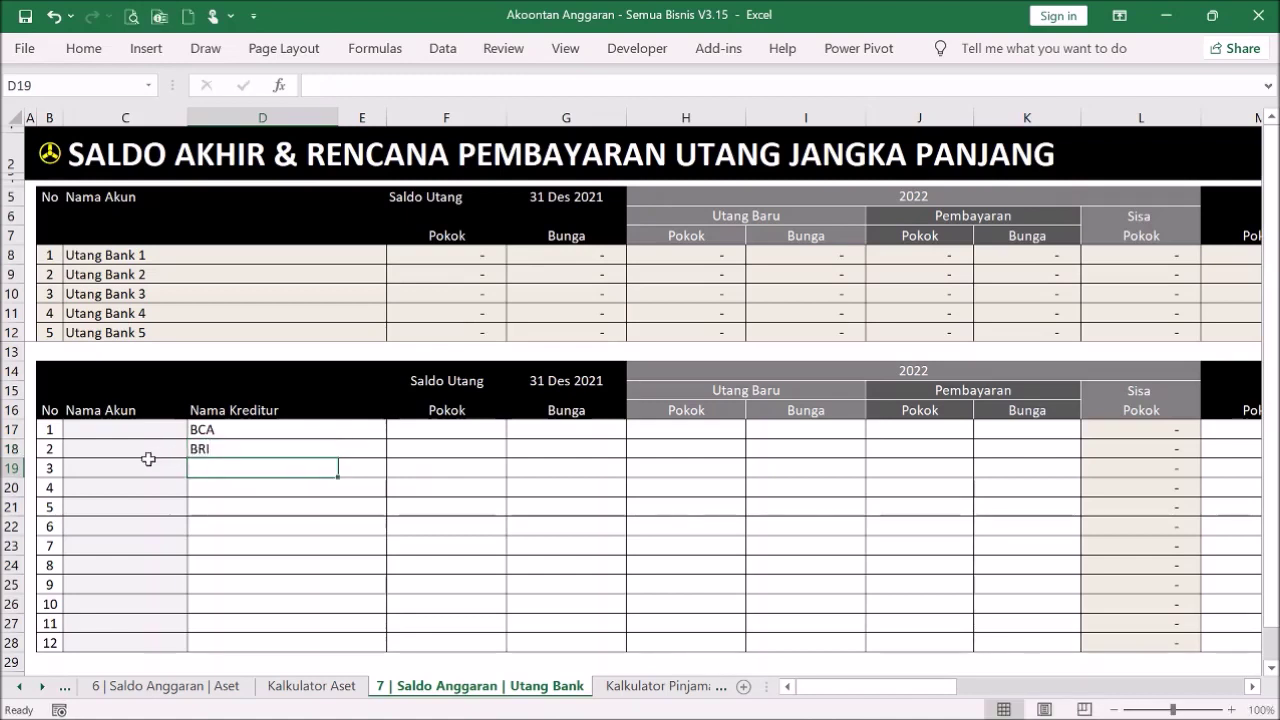
# Step: Assign the account Utang Bank 1 to creditor BCA and Utang Bank 2 to creditor BRI
pyautogui.click(156, 428)
pyautogui.click(195, 429)
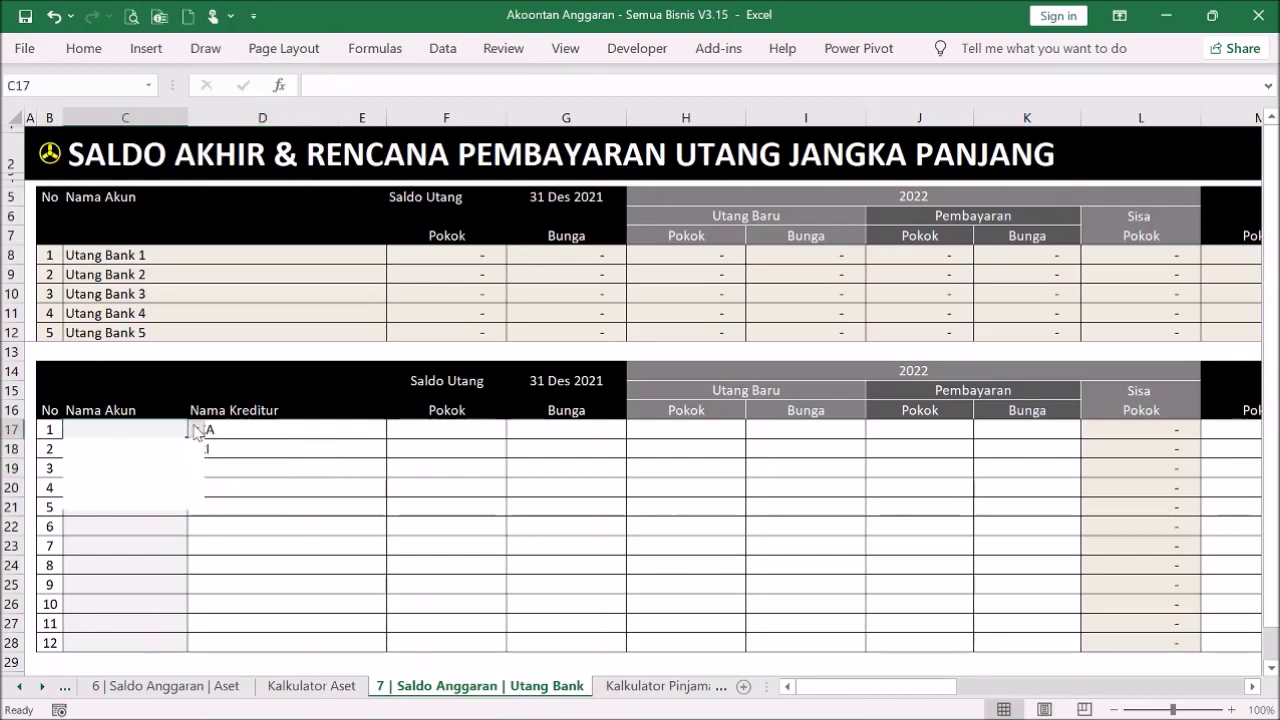
pyautogui.click(96, 446)
pyautogui.click(185, 448)
pyautogui.click(195, 449)
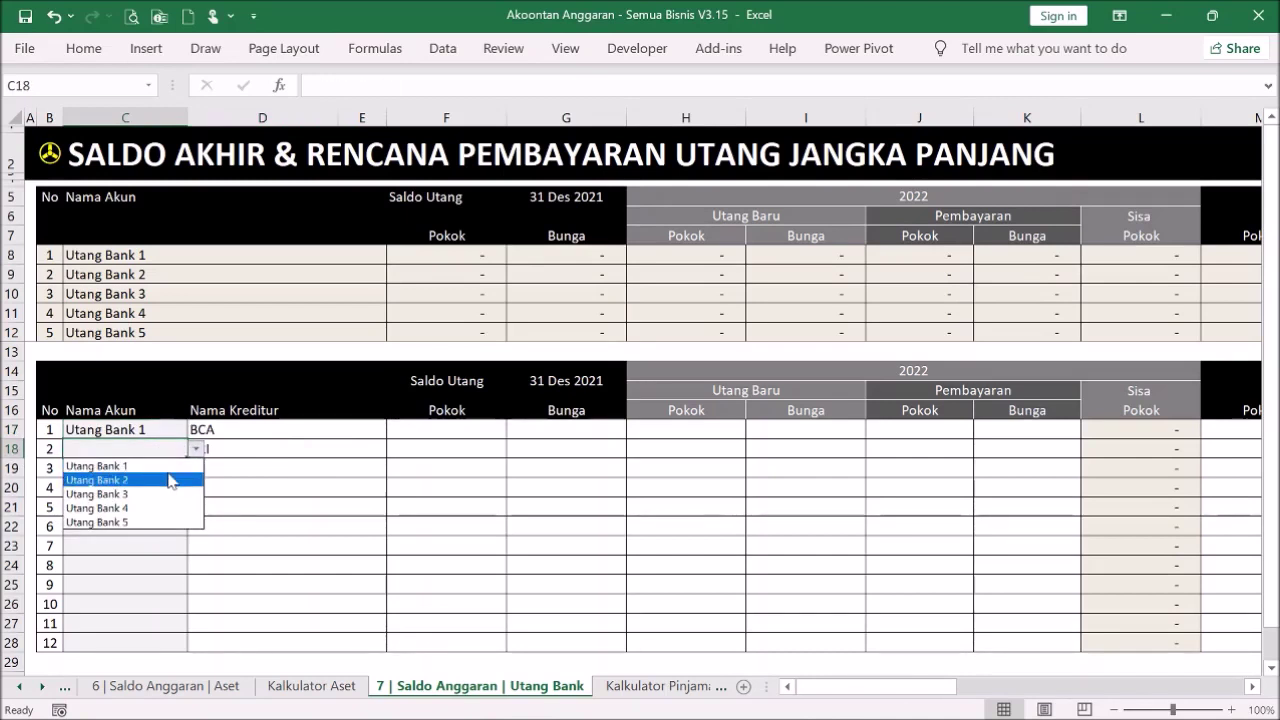
pyautogui.click(175, 480)
pyautogui.click(276, 512)
pyautogui.click(443, 426)
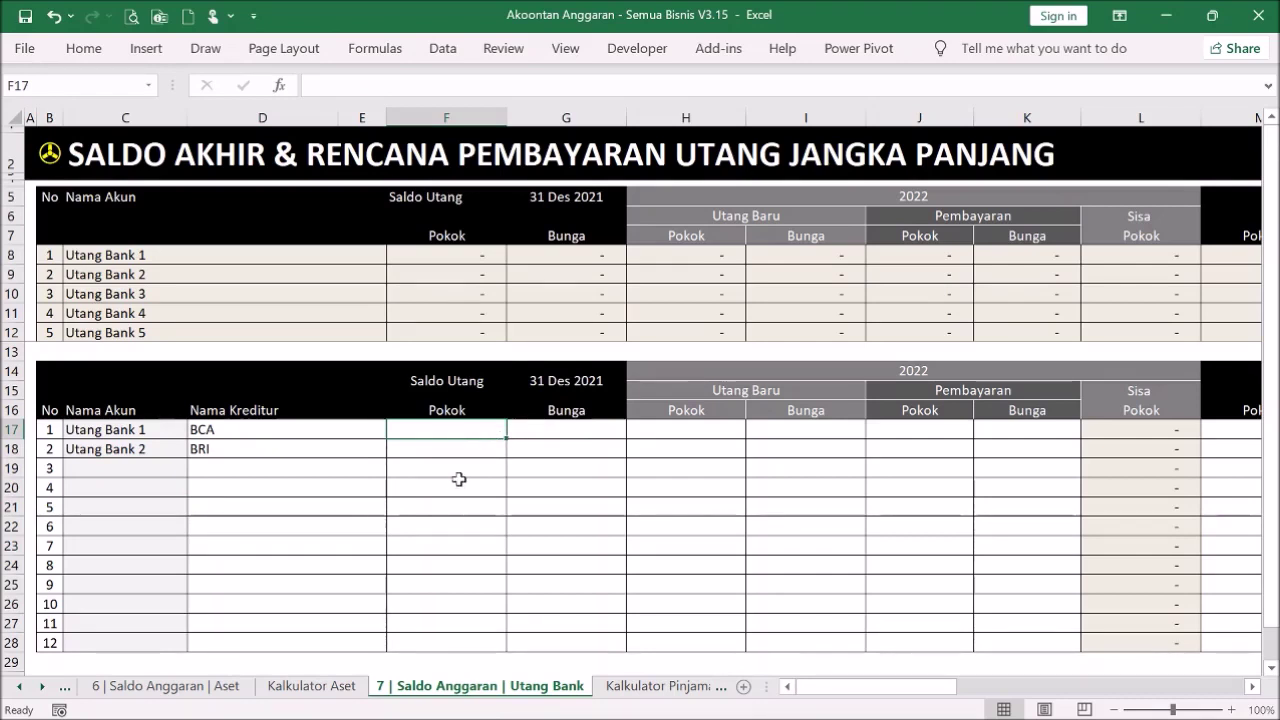
# Step: Go through the Menu sheet to the Kalkulator Pinjaman and examine its previous-year and budget-year loan tables
pyautogui.click(48, 158)
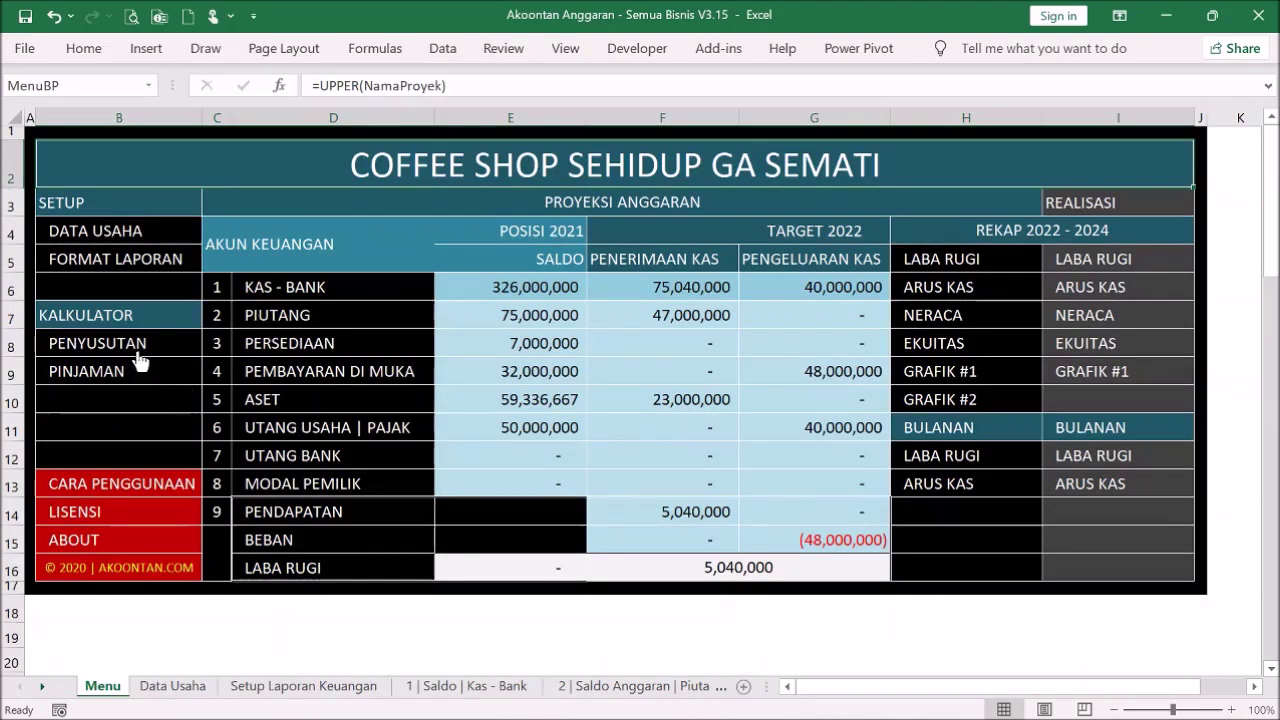
pyautogui.click(117, 375)
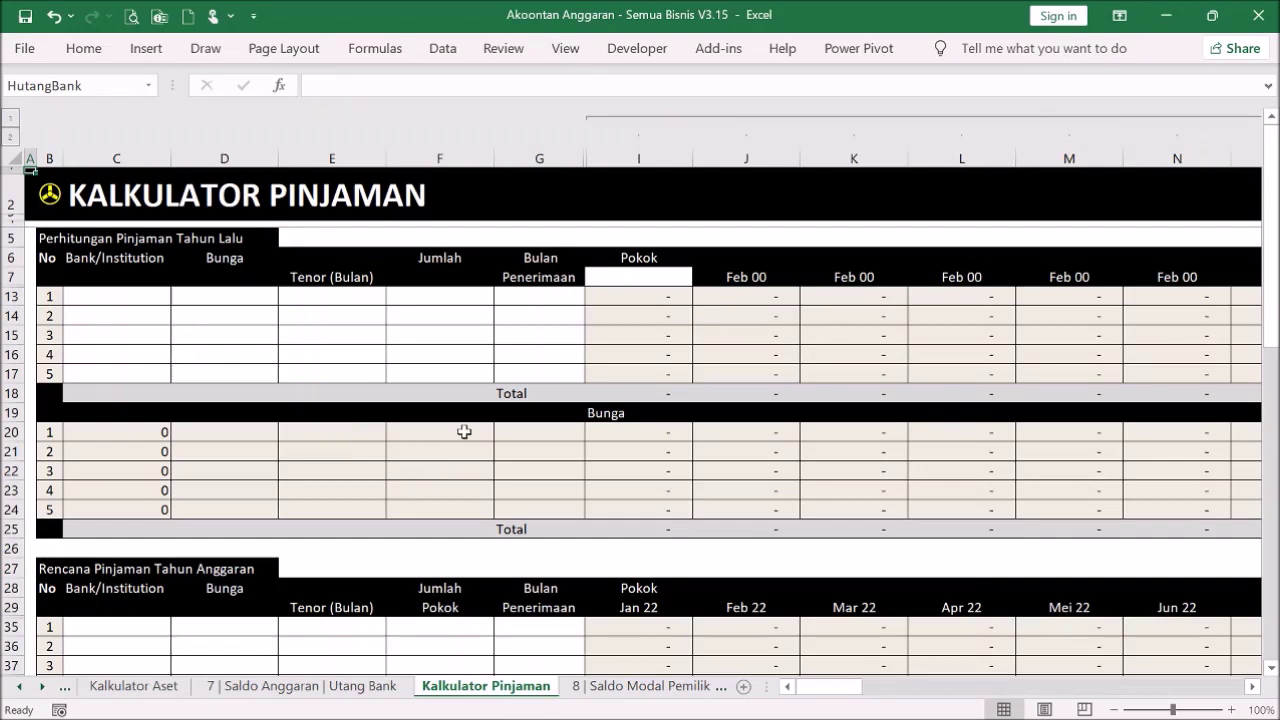
pyautogui.scroll(-1, 464, 431)
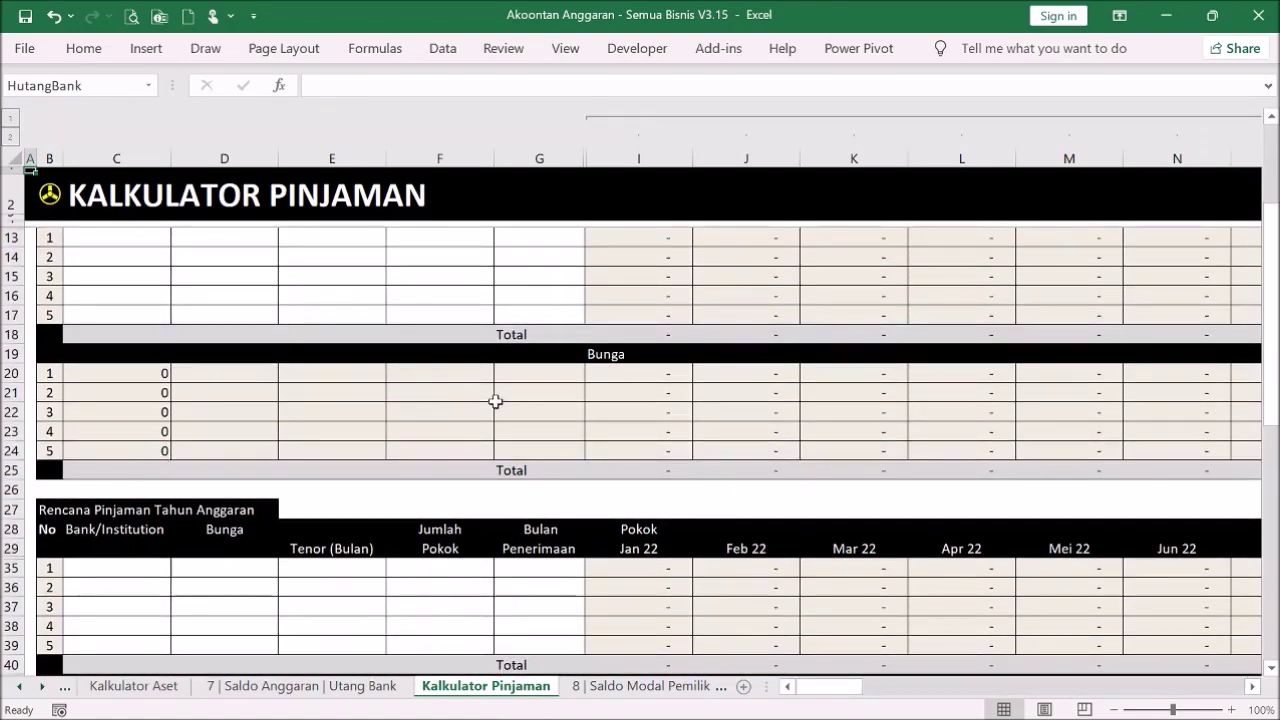
pyautogui.scroll(1, 495, 399)
pyautogui.scroll(-1, 495, 401)
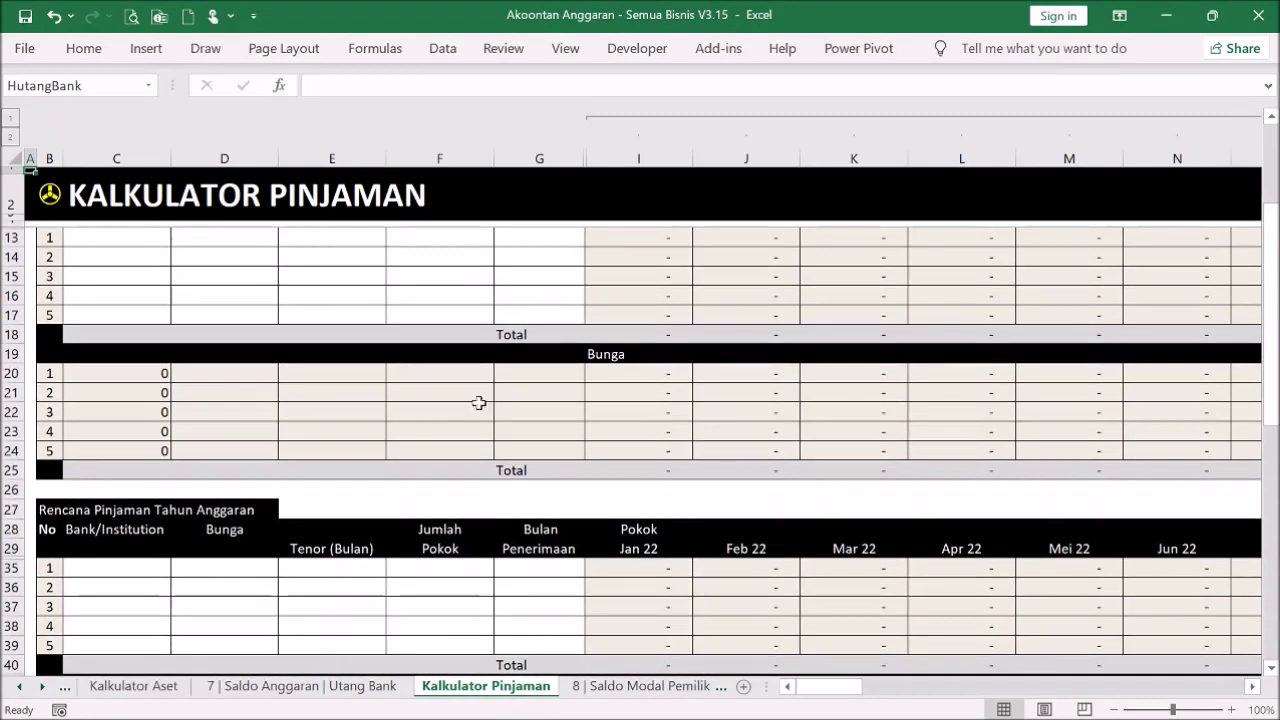
pyautogui.scroll(1, 441, 418)
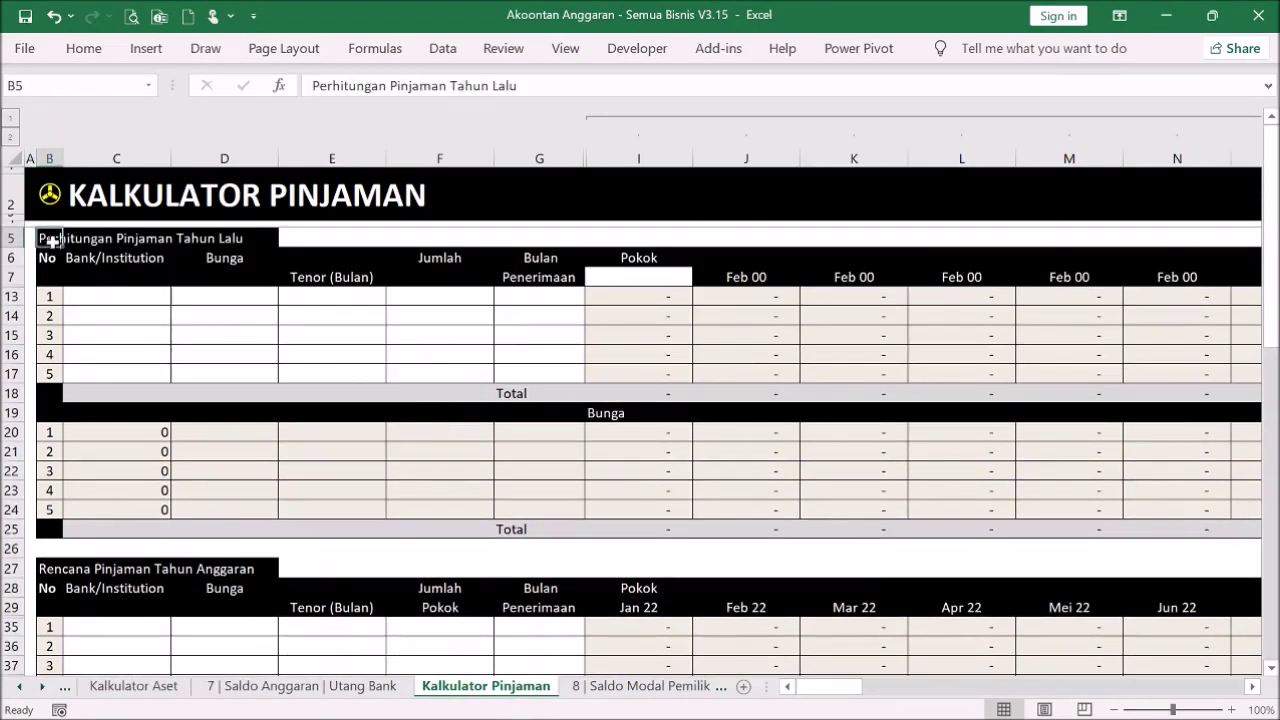
pyautogui.moveTo(50, 243); pyautogui.dragTo(150, 244)
# Step: Enter BCA and BRI as the first two banks in the Perhitungan Pinjaman Tahun Lalu table
pyautogui.click(121, 294)
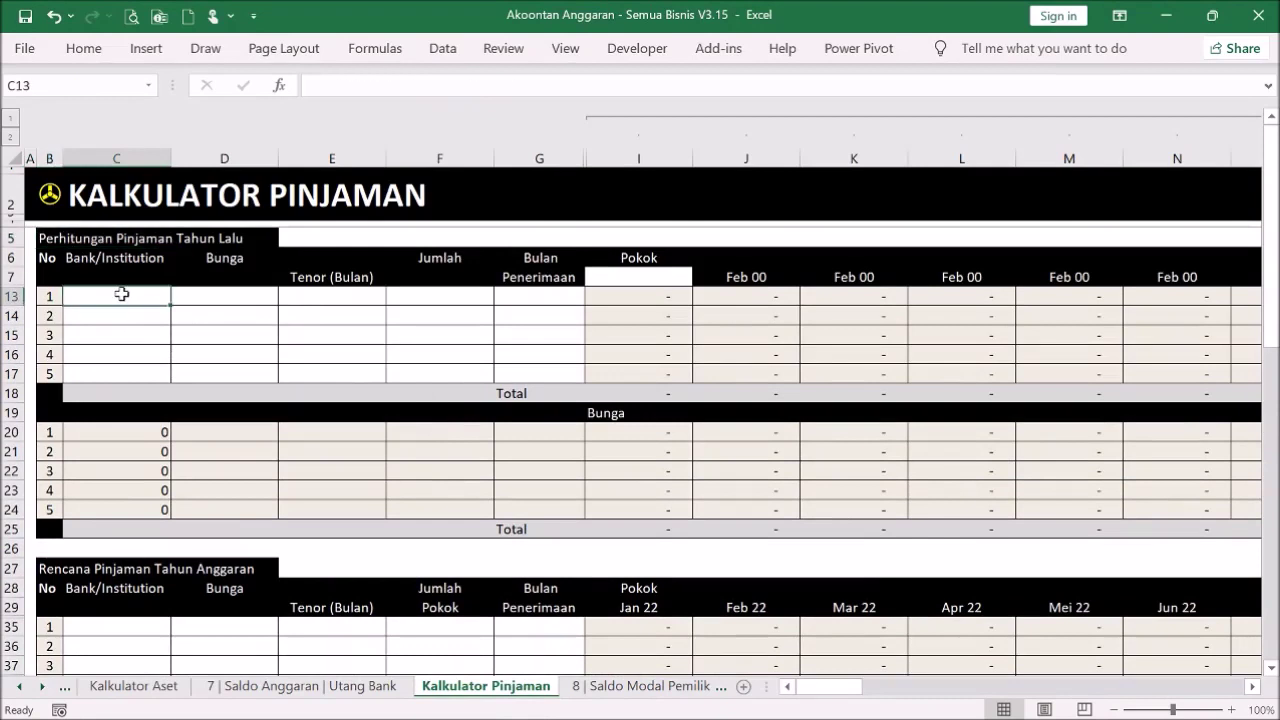
pyautogui.write('BCA')
pyautogui.click(123, 320)
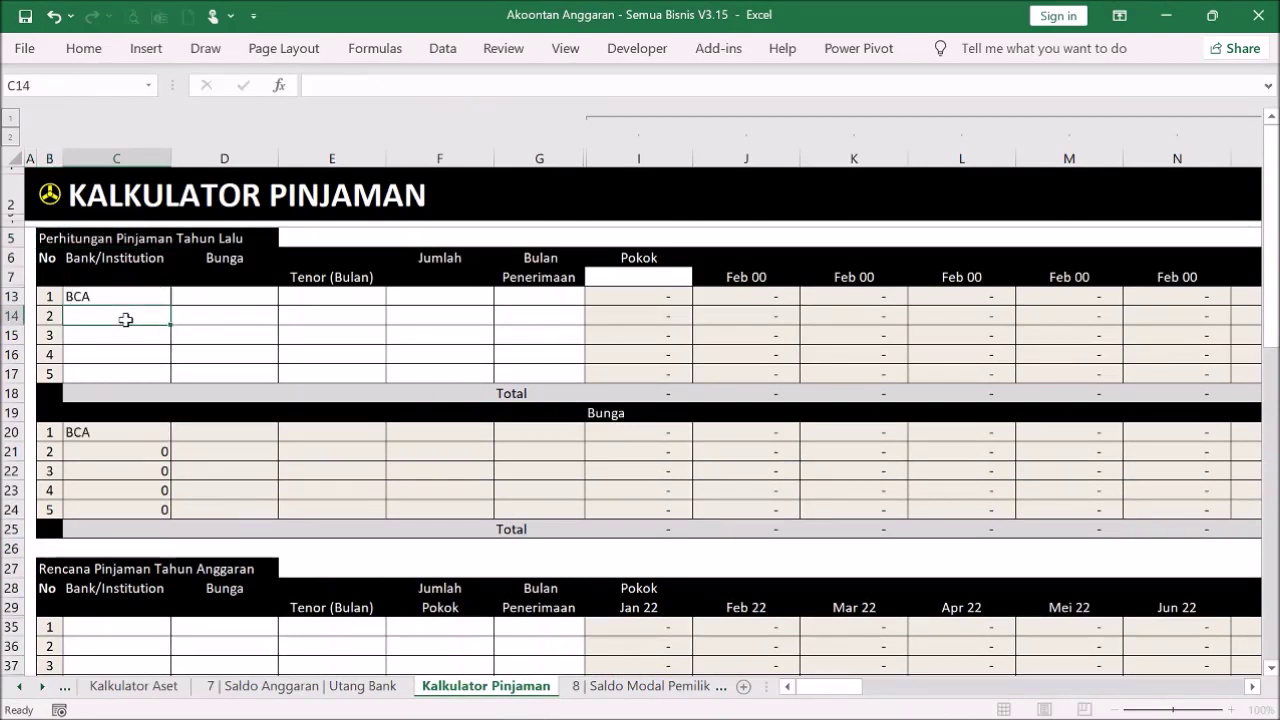
pyautogui.write('BRI')
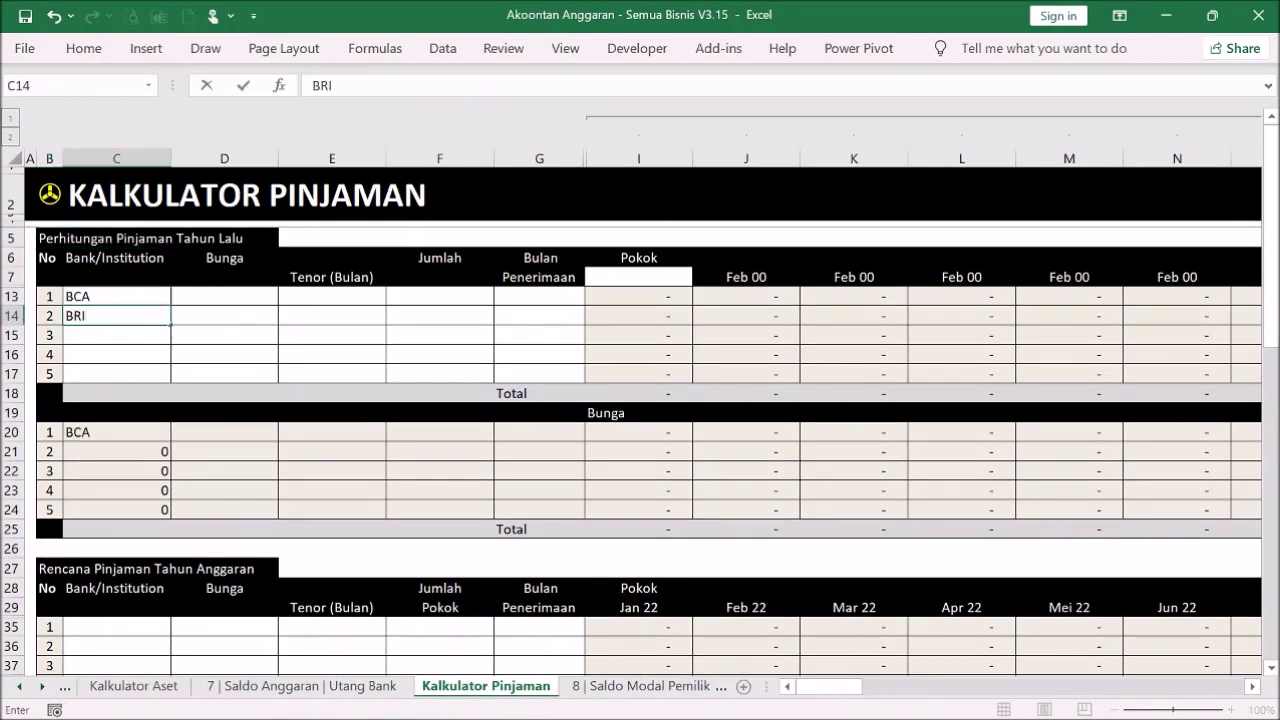
pyautogui.press('Return')
# Step: Set the interest rate (Bunga) to 5% for both the BCA and BRI previous-year loans
pyautogui.click(211, 288)
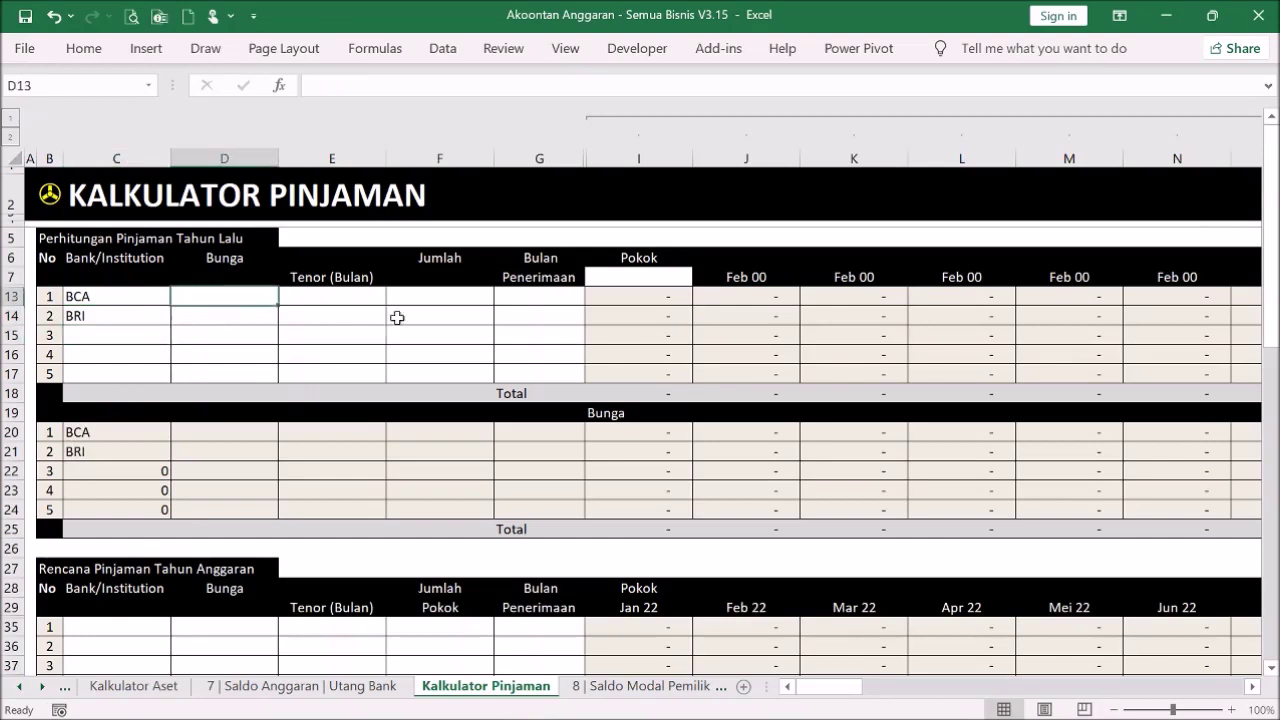
pyautogui.write('5%')
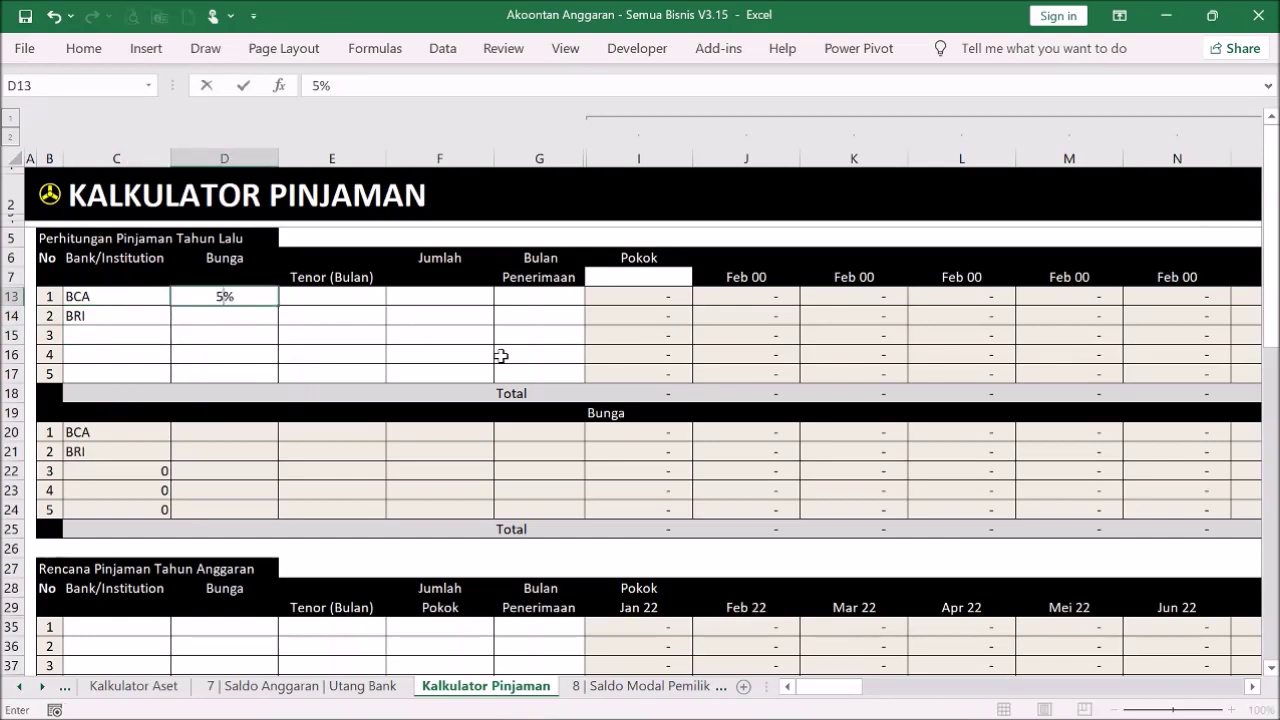
pyautogui.press('Return')
pyautogui.write('5%')
pyautogui.press('Return')
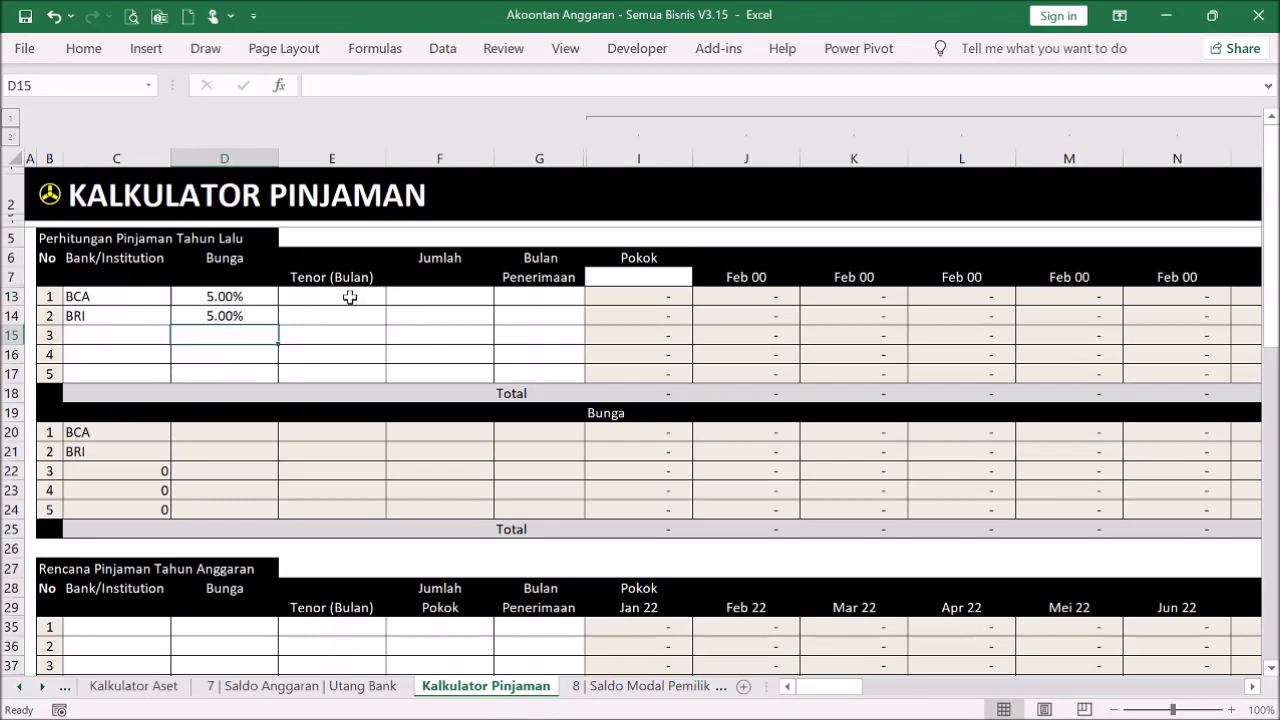
# Step: Set the tenor to 36 months for both the BCA and BRI previous-year loans
pyautogui.click(349, 294)
pyautogui.write('36')
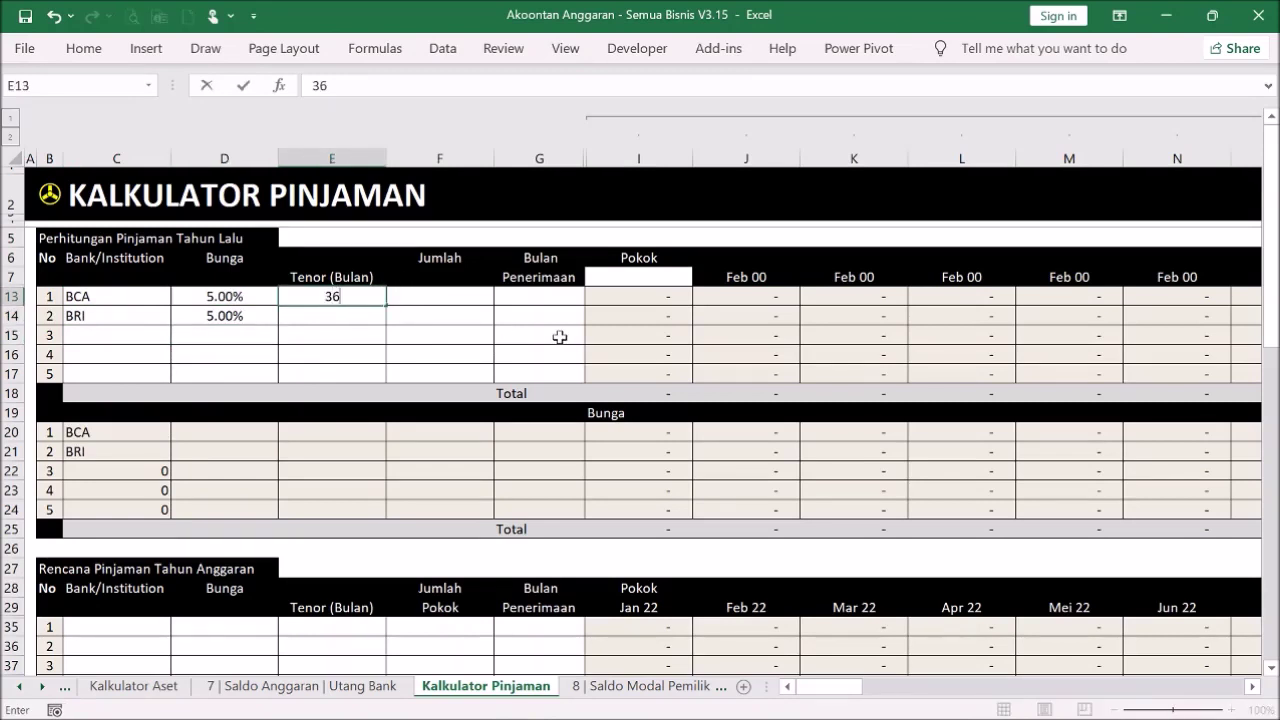
pyautogui.press('Return')
pyautogui.write('36')
pyautogui.press('Return')
# Step: Set the loan amounts (Jumlah) to 150,000,000 for BCA and 75,000,000 for BRI in the previous-year table
pyautogui.click(443, 293)
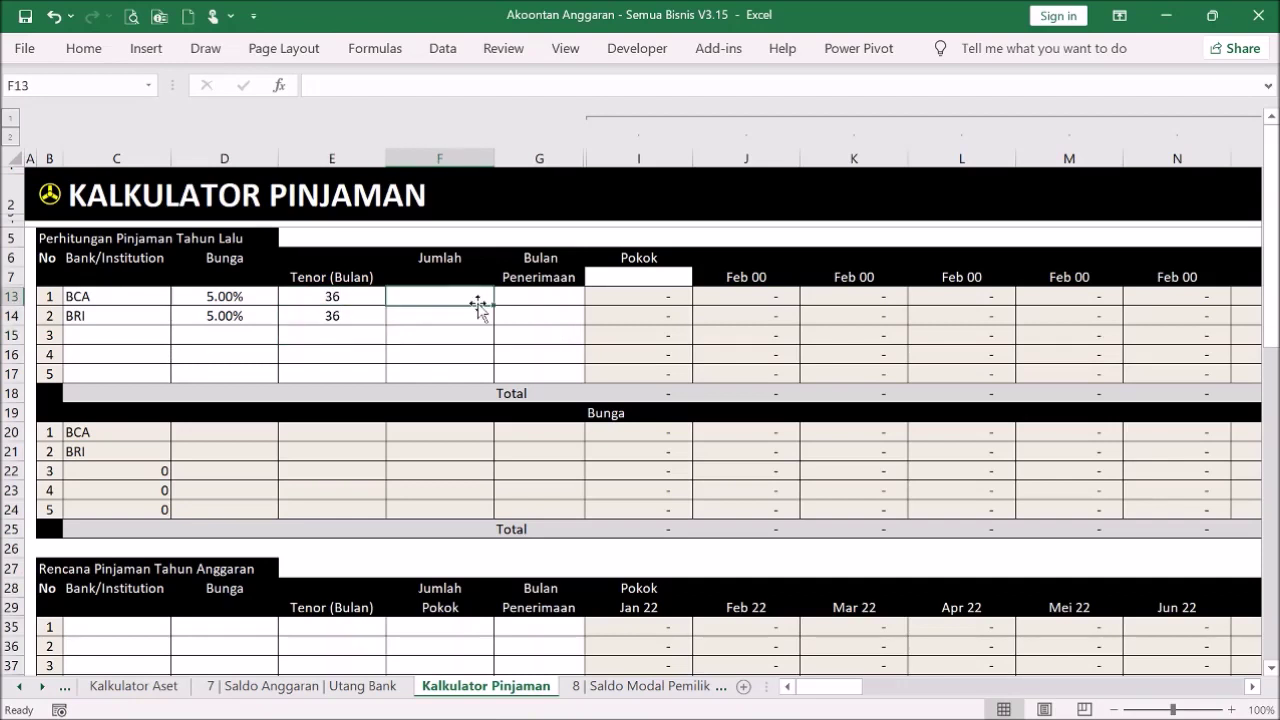
pyautogui.write('150000000')
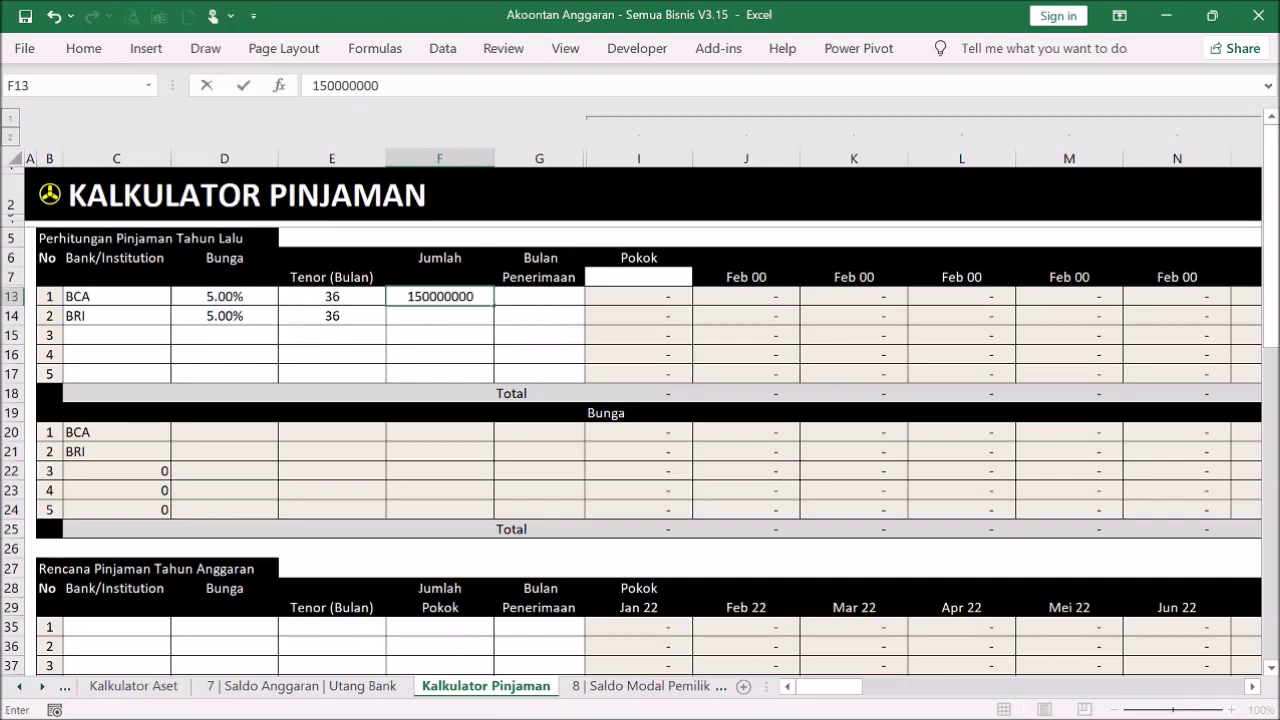
pyautogui.press('Return')
pyautogui.write('75,000,00')
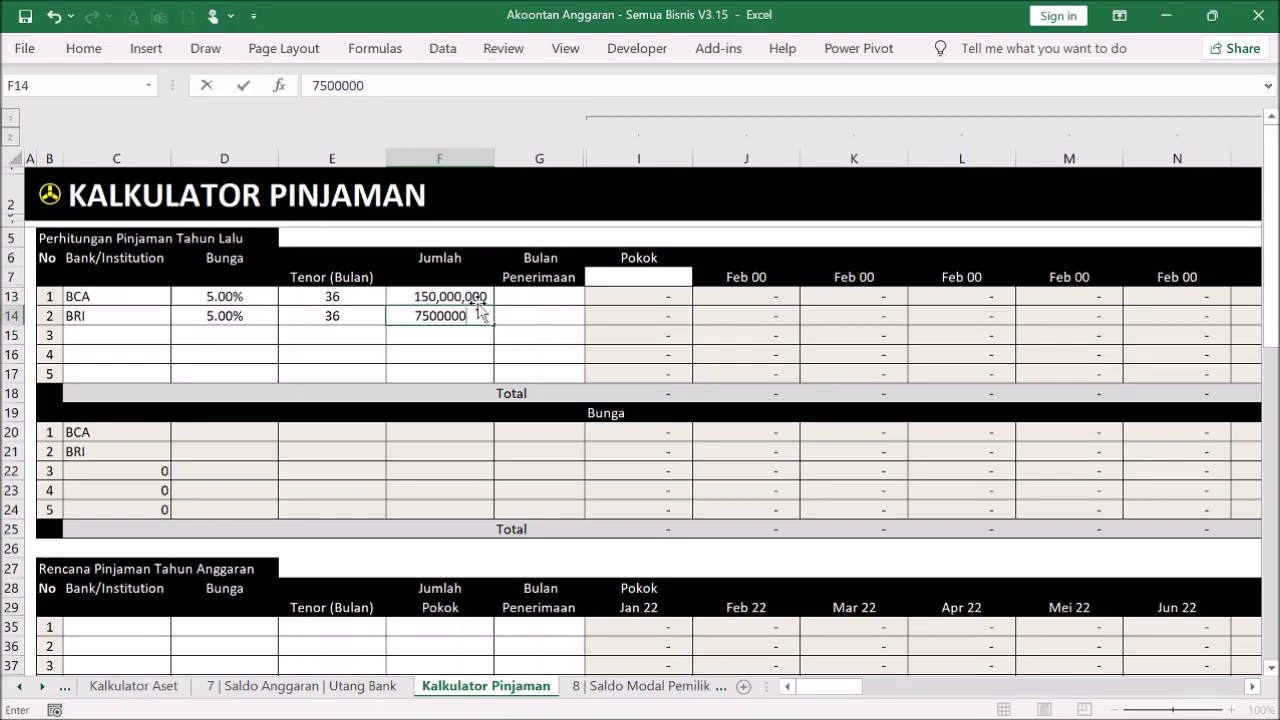
pyautogui.write('0')
pyautogui.click(523, 291)
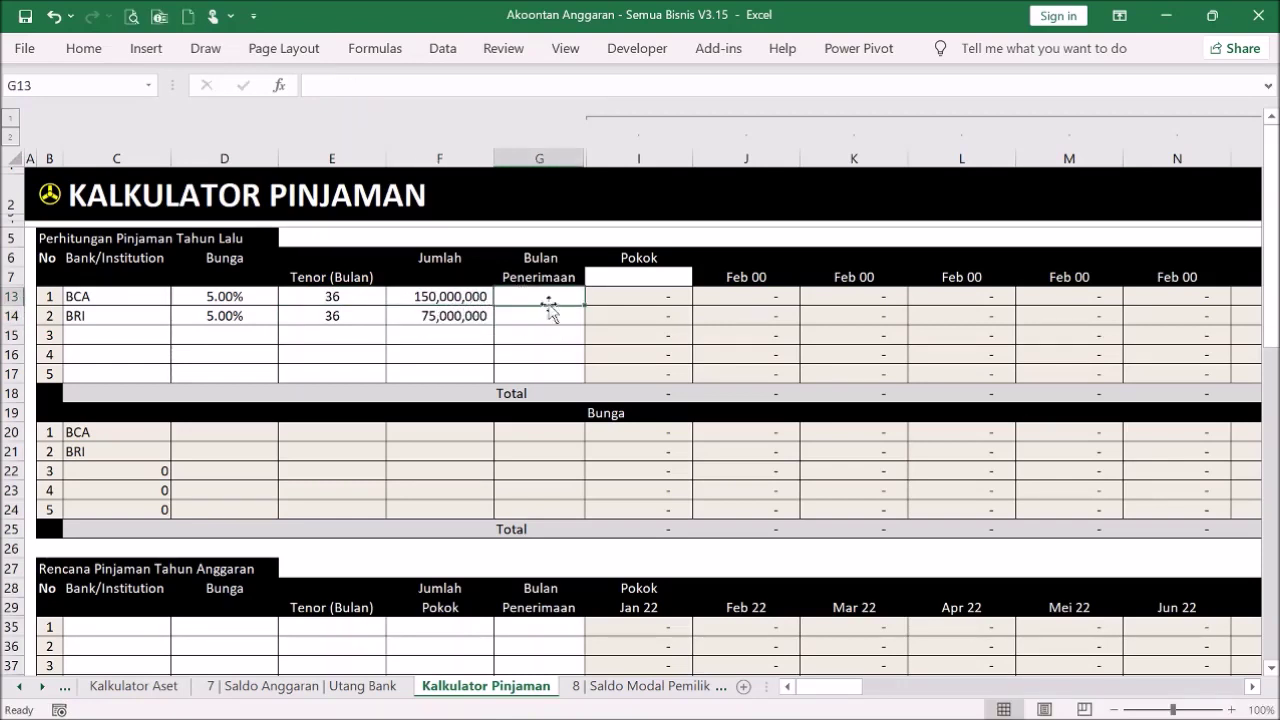
# Step: Set the first month of the previous-year Pokok schedule to 1 January 2019
pyautogui.click(653, 277)
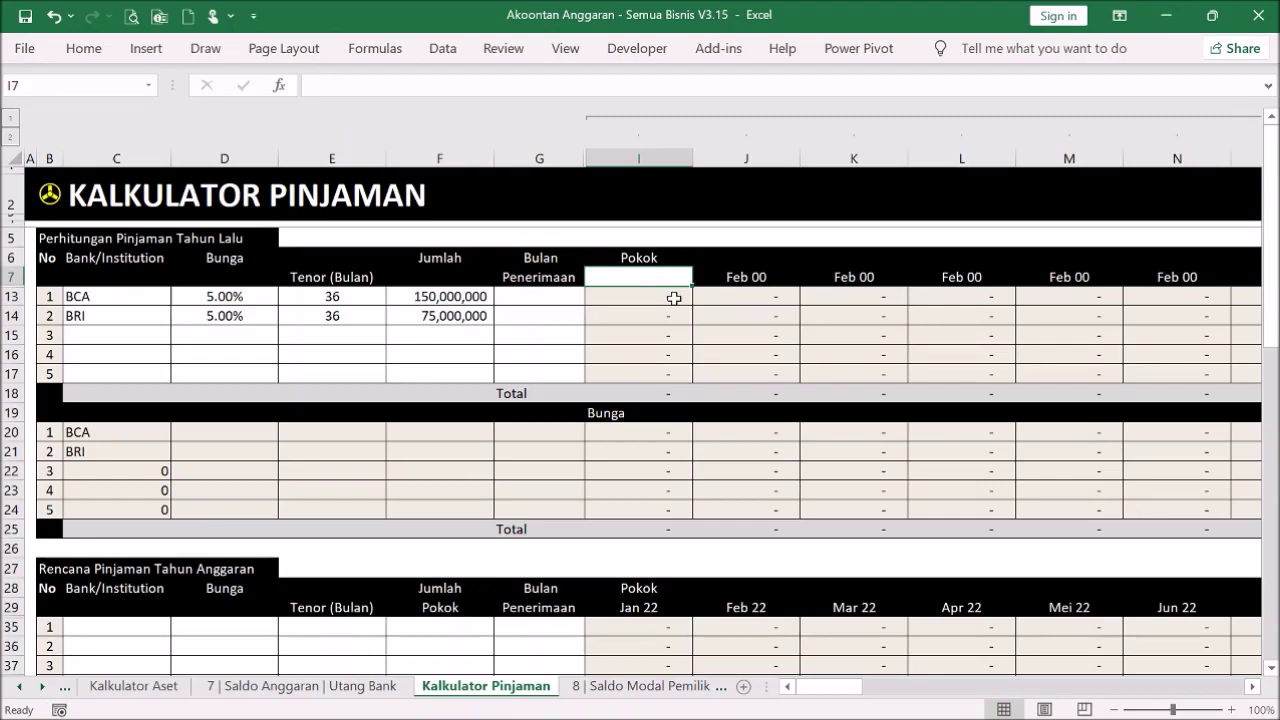
pyautogui.write('1')
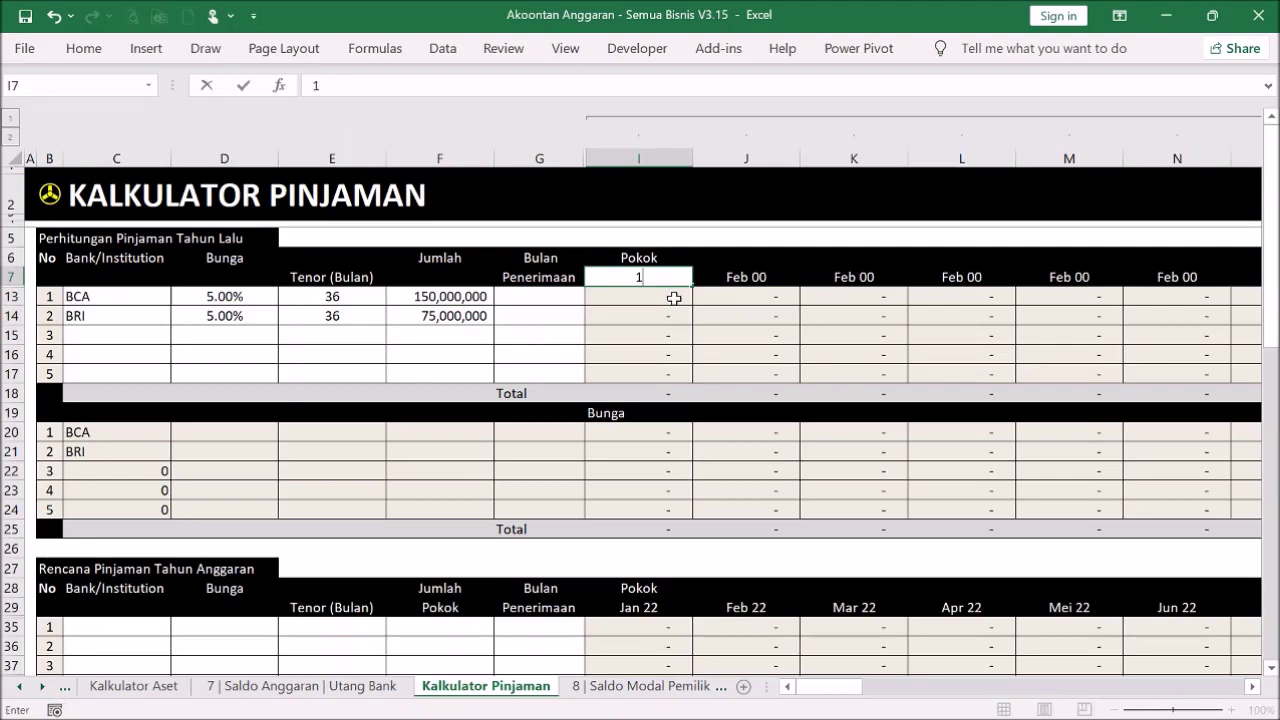
pyautogui.write(' jan 19')
pyautogui.press('Return')
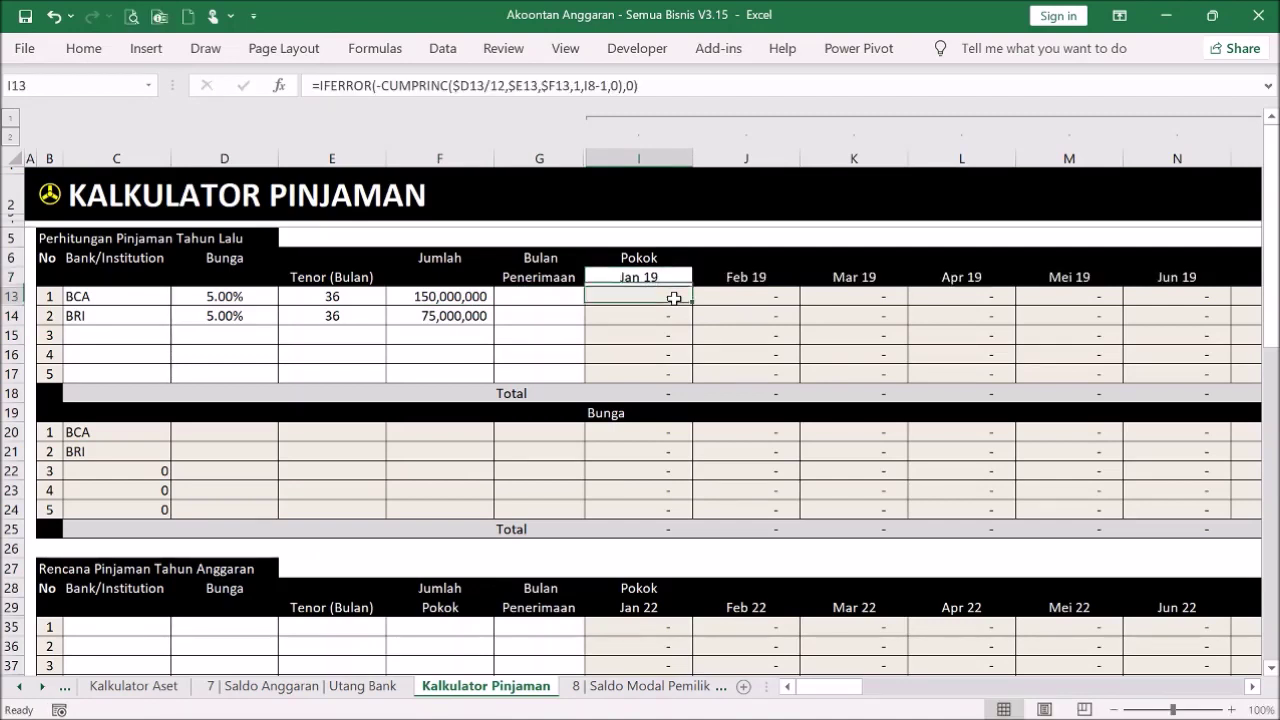
# Step: Set the receipt month (Bulan Penerimaan) to 2 for the BCA loan and 5 for the BRI loan
pyautogui.click(553, 297)
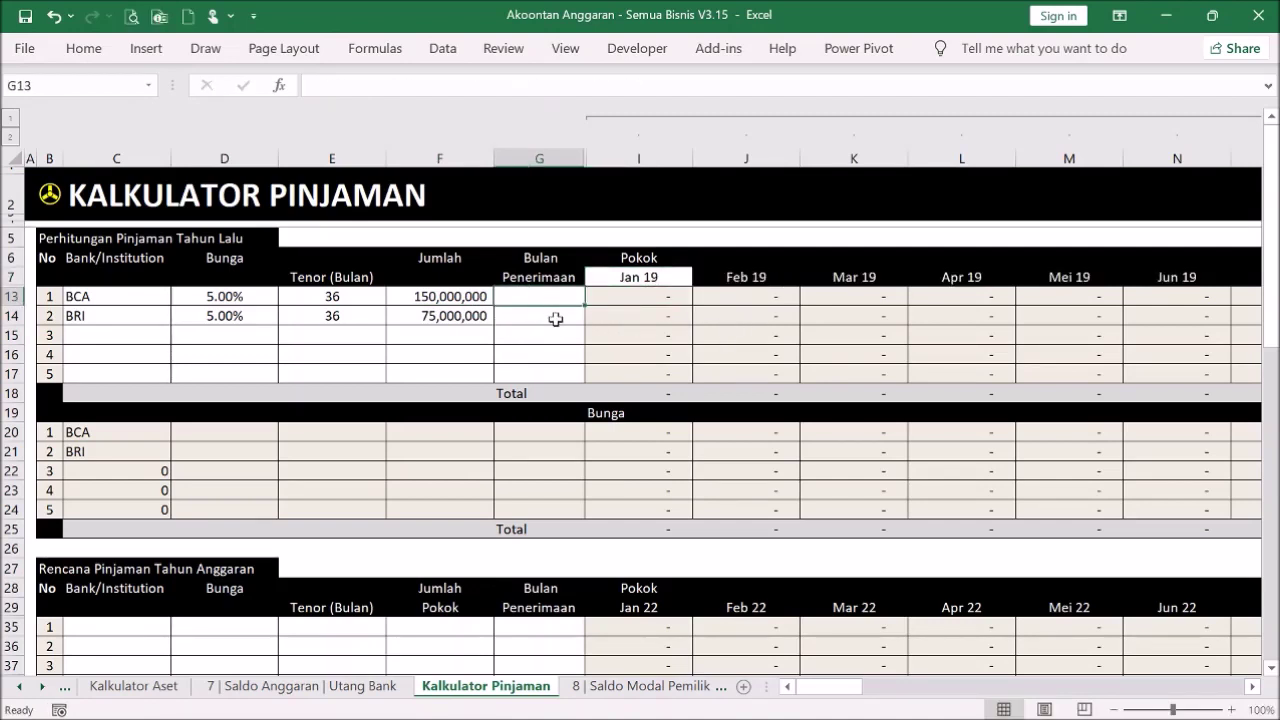
pyautogui.write('2')
pyautogui.press('Return')
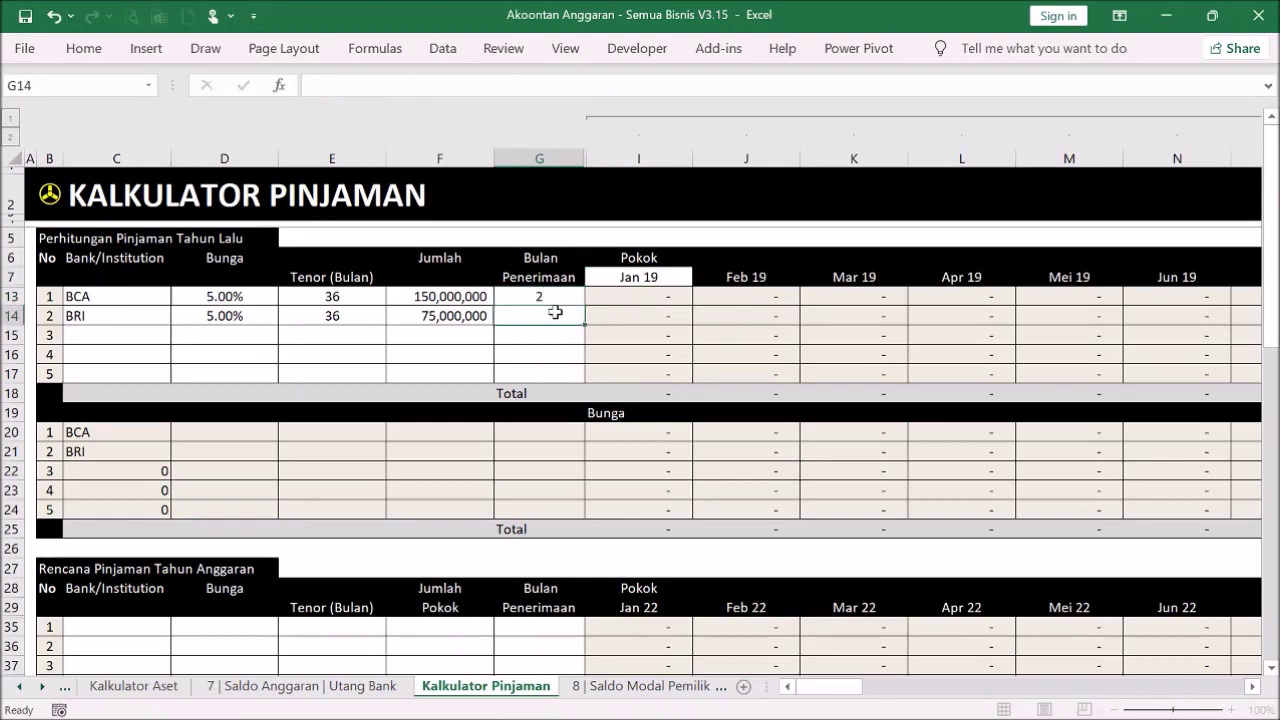
pyautogui.write('5')
pyautogui.press('Return')
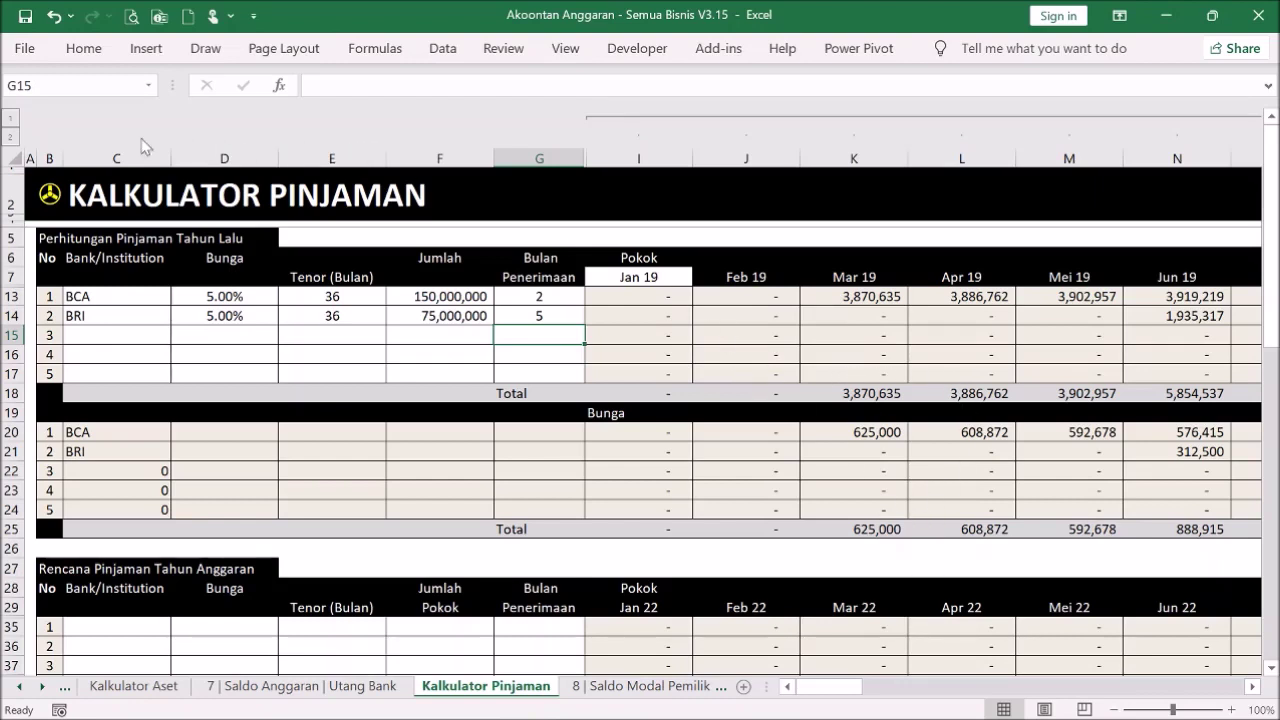
# Step: Collapse the grouped monthly columns so the yearly Saldo Pokok and Saldo Bunga summaries sit beside the loan data
pyautogui.click(11, 119)
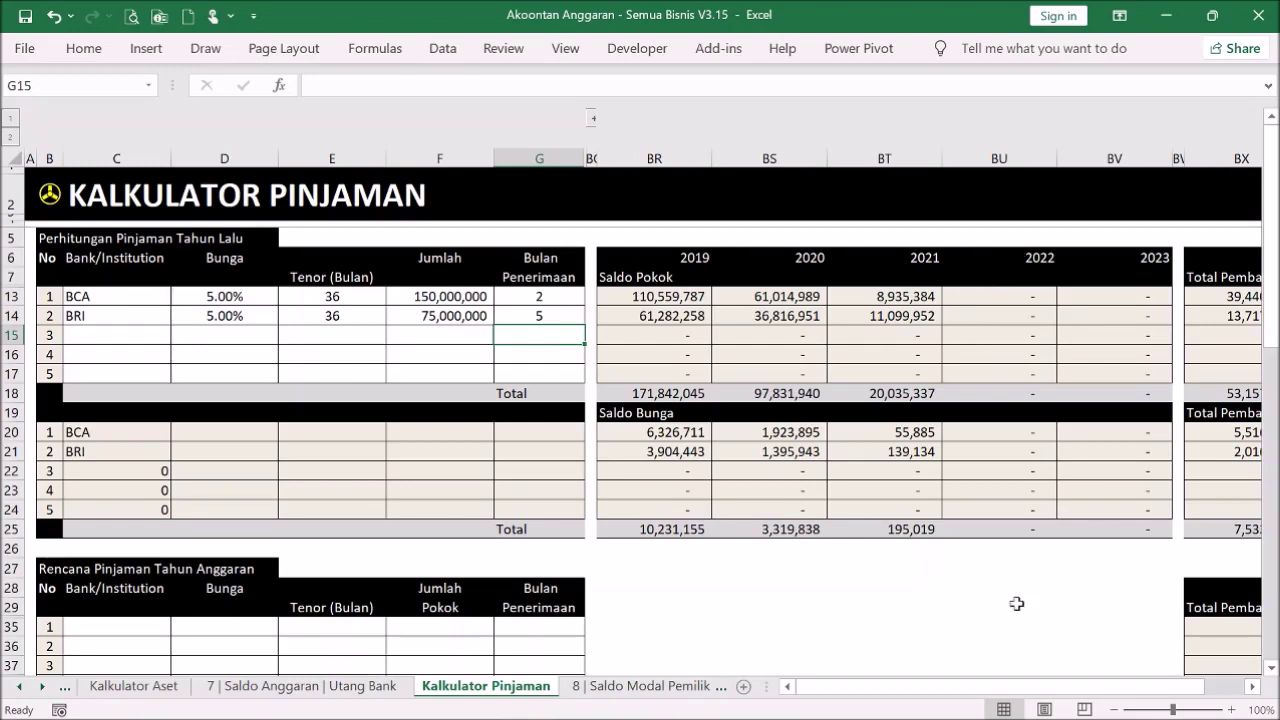
pyautogui.moveTo(940, 700); pyautogui.dragTo(910, 700)
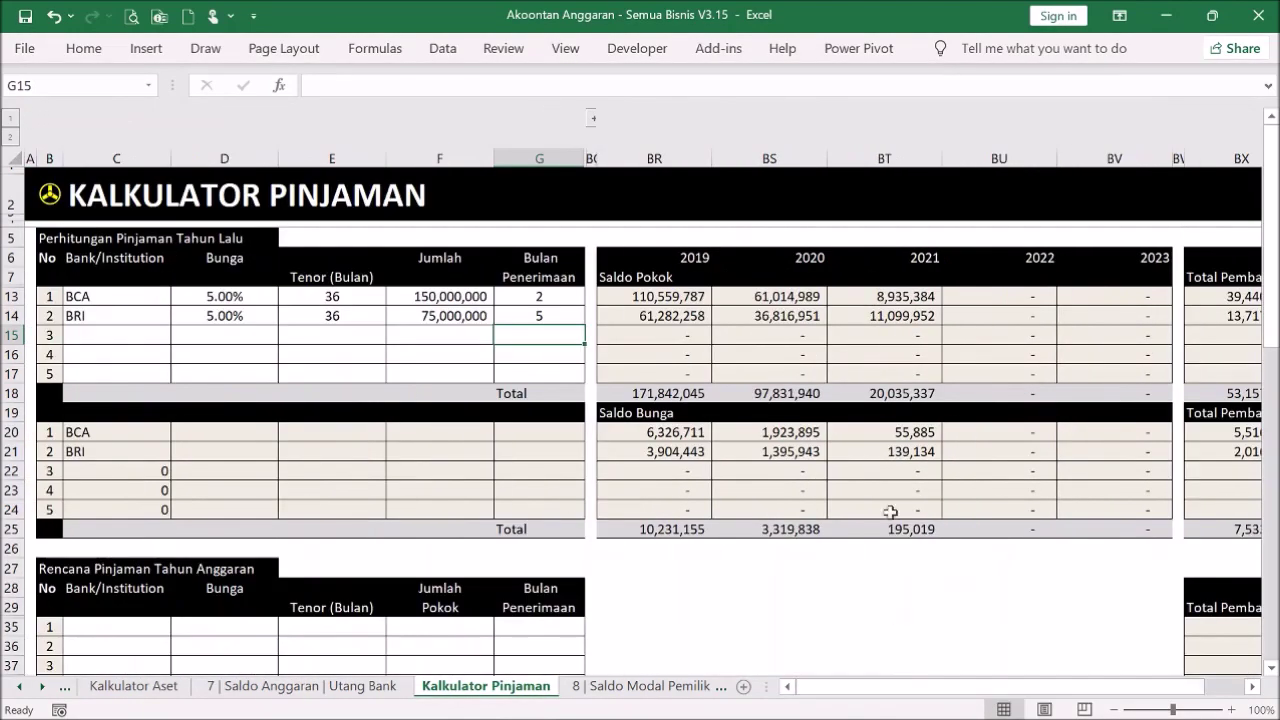
pyautogui.click(880, 392)
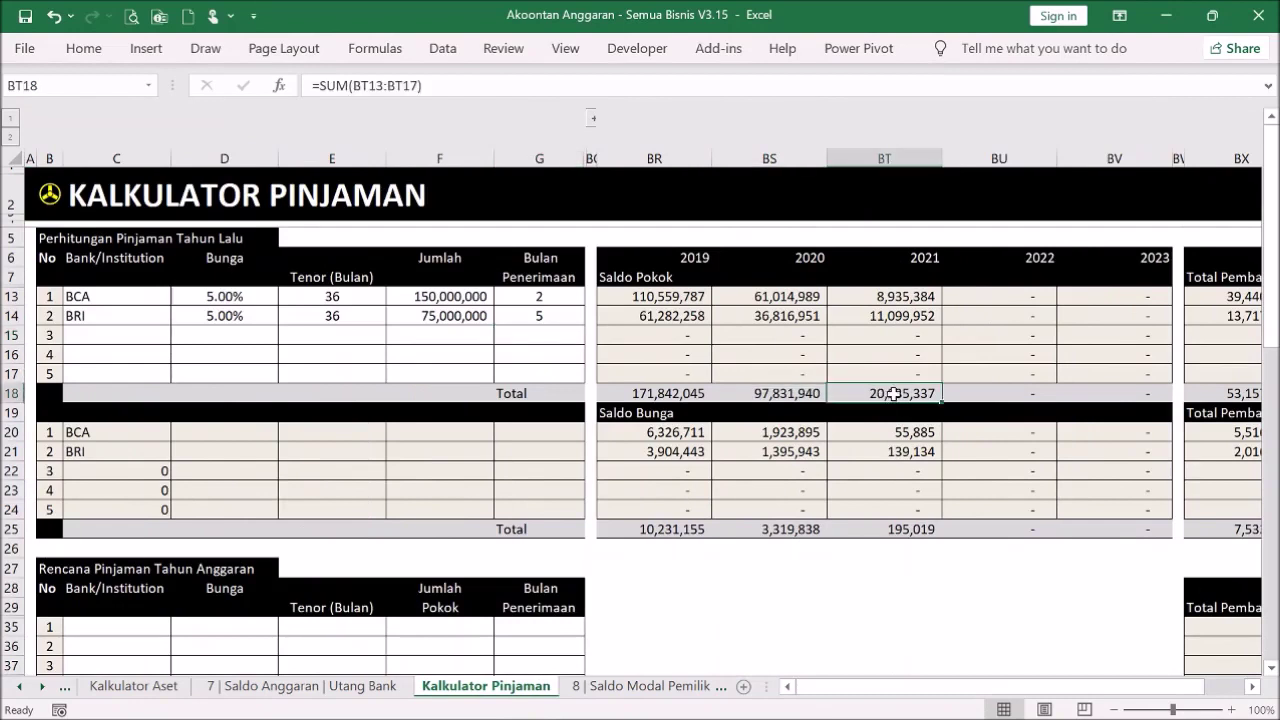
pyautogui.rightClick(892, 395)
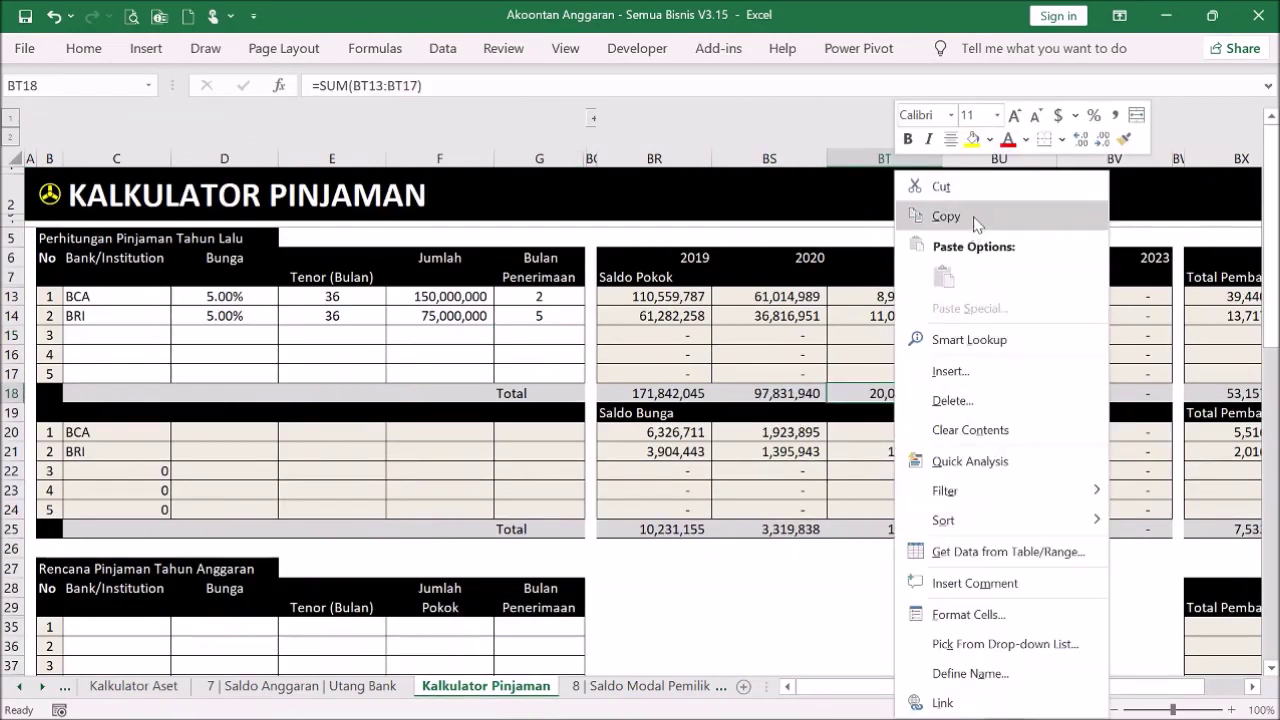
pyautogui.click(946, 217)
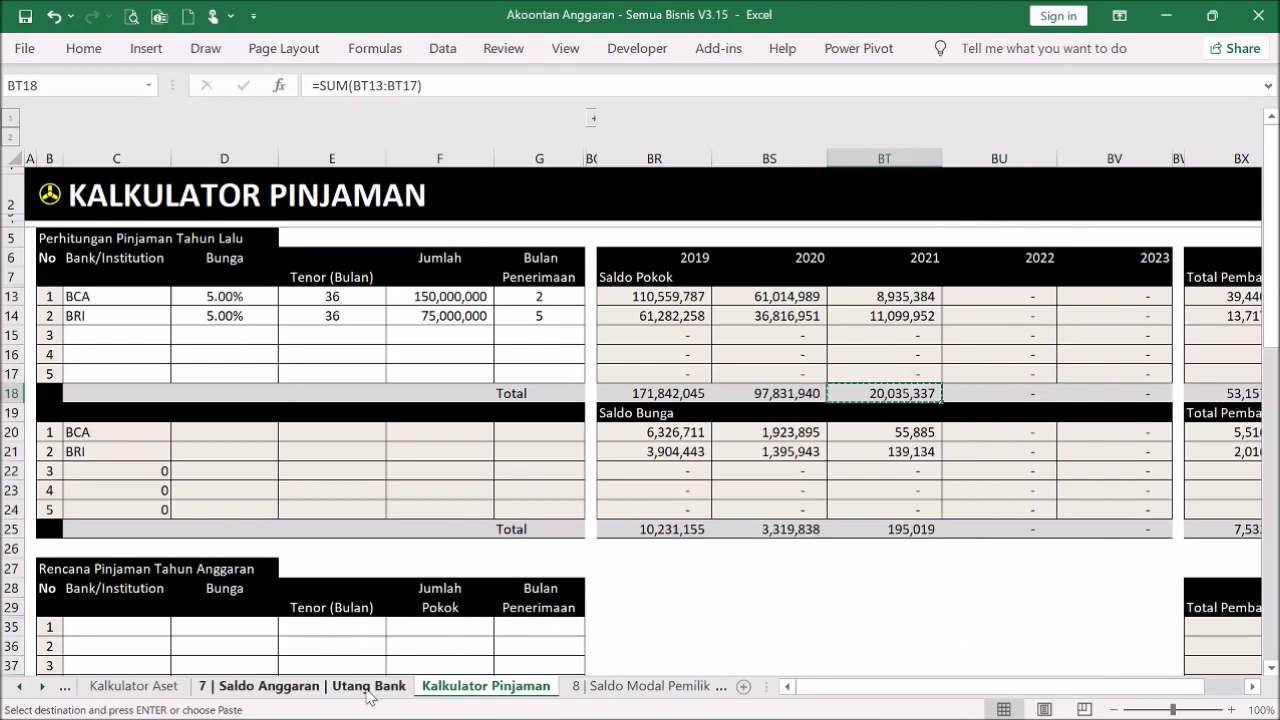
pyautogui.hotkey('ctrl', 'pageup')
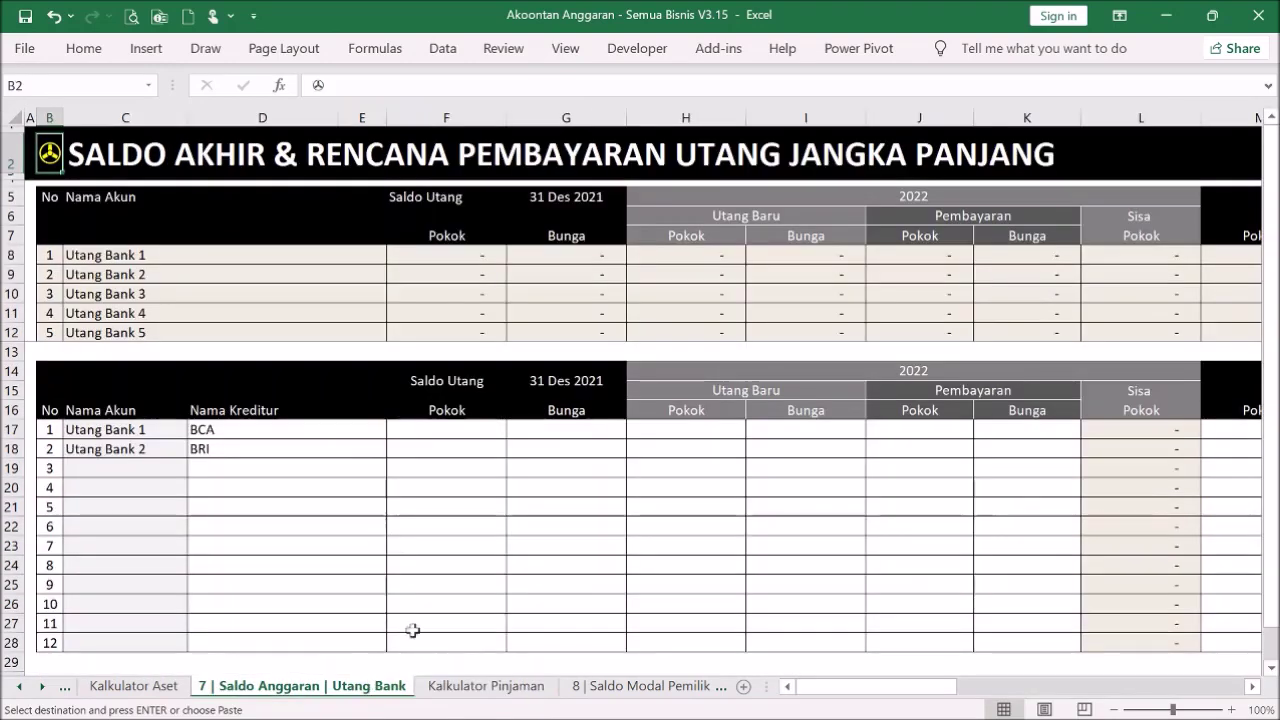
pyautogui.click(469, 428)
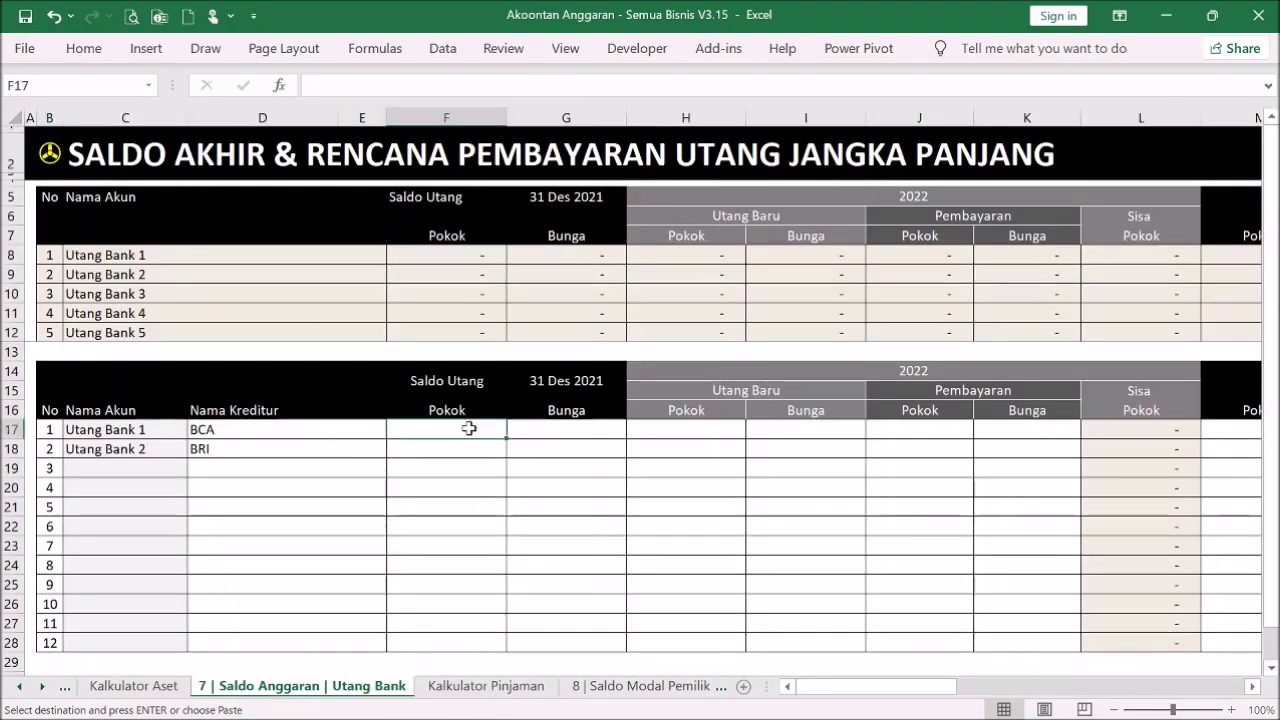
pyautogui.rightClick(470, 430)
pyautogui.click(339, 462)
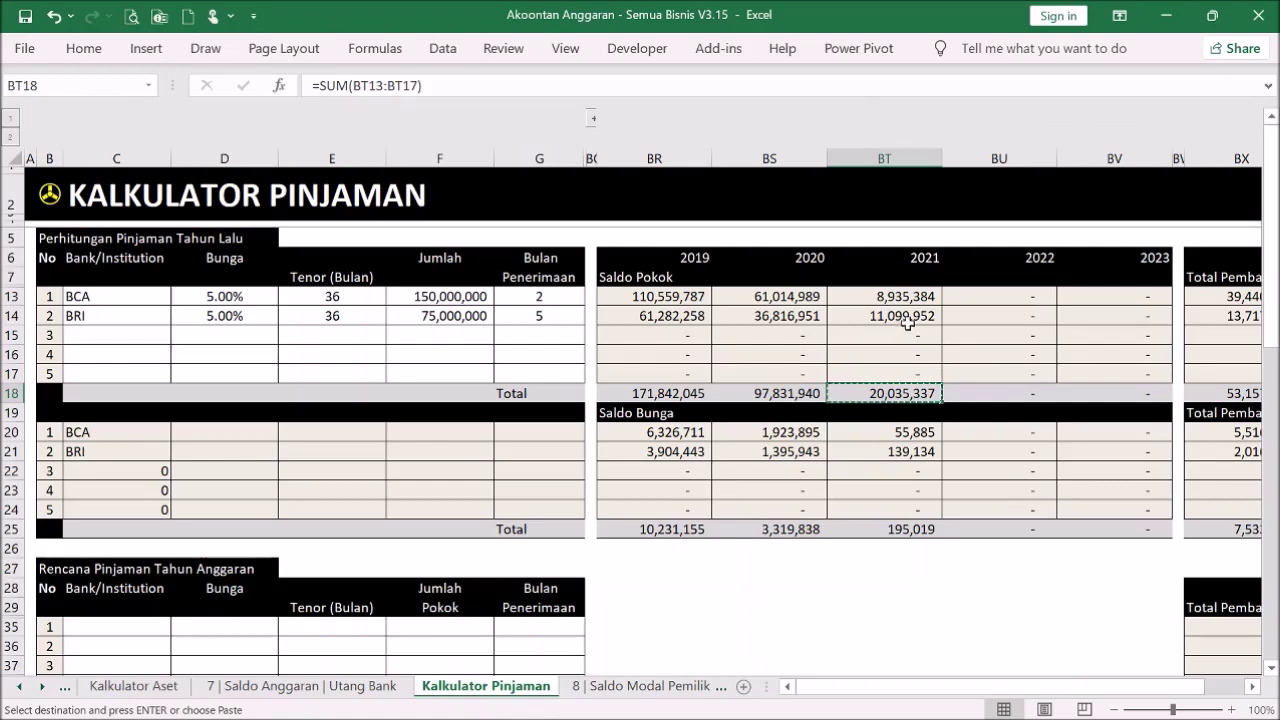
# Step: Copy the 2021 Saldo Pokok of BCA and BRI as values into the Saldo Utang Pokok cells of the Utang Bank sheet
pyautogui.click(907, 316)
pyautogui.moveTo(913, 291); pyautogui.dragTo(915, 316)
pyautogui.rightClick(915, 316)
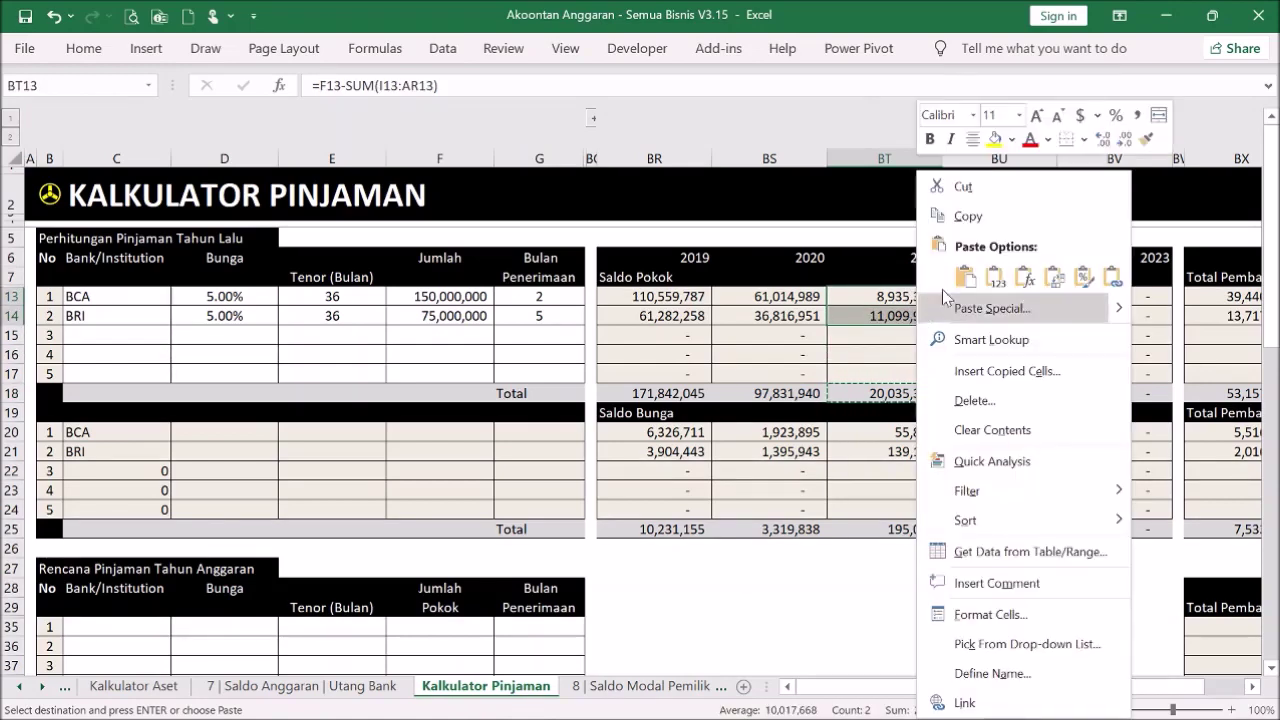
pyautogui.click(965, 217)
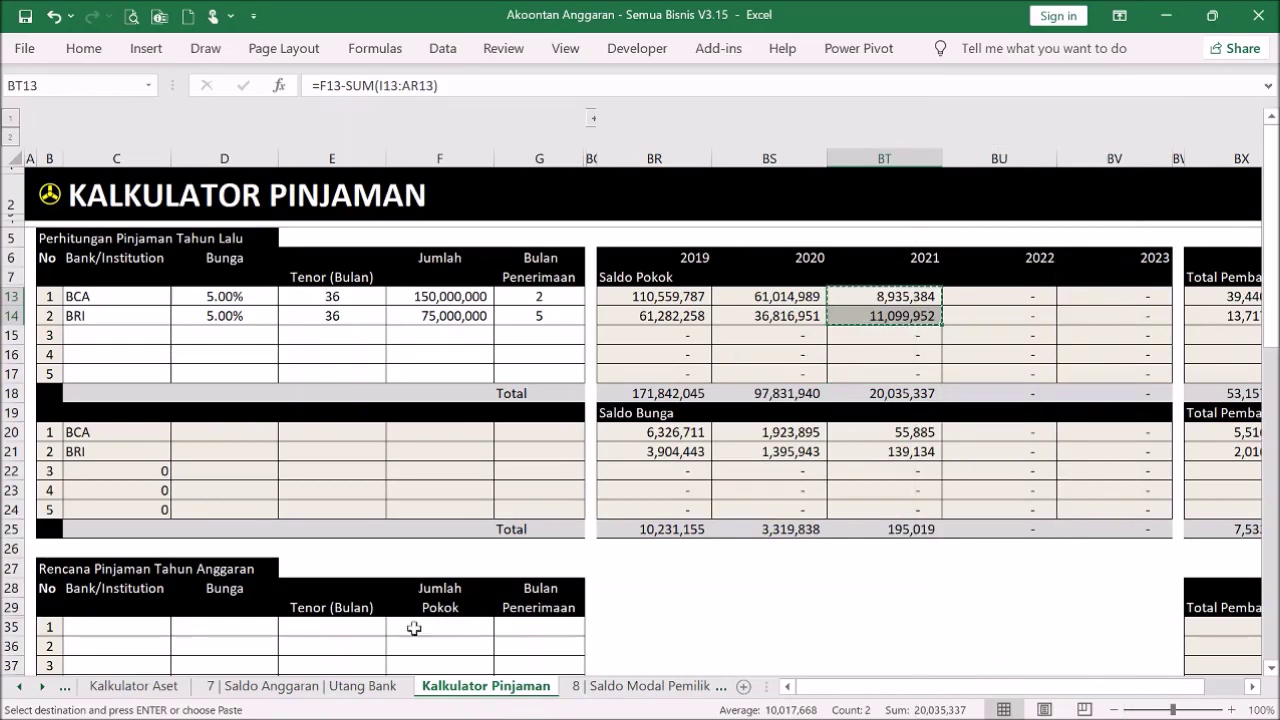
pyautogui.click(405, 686)
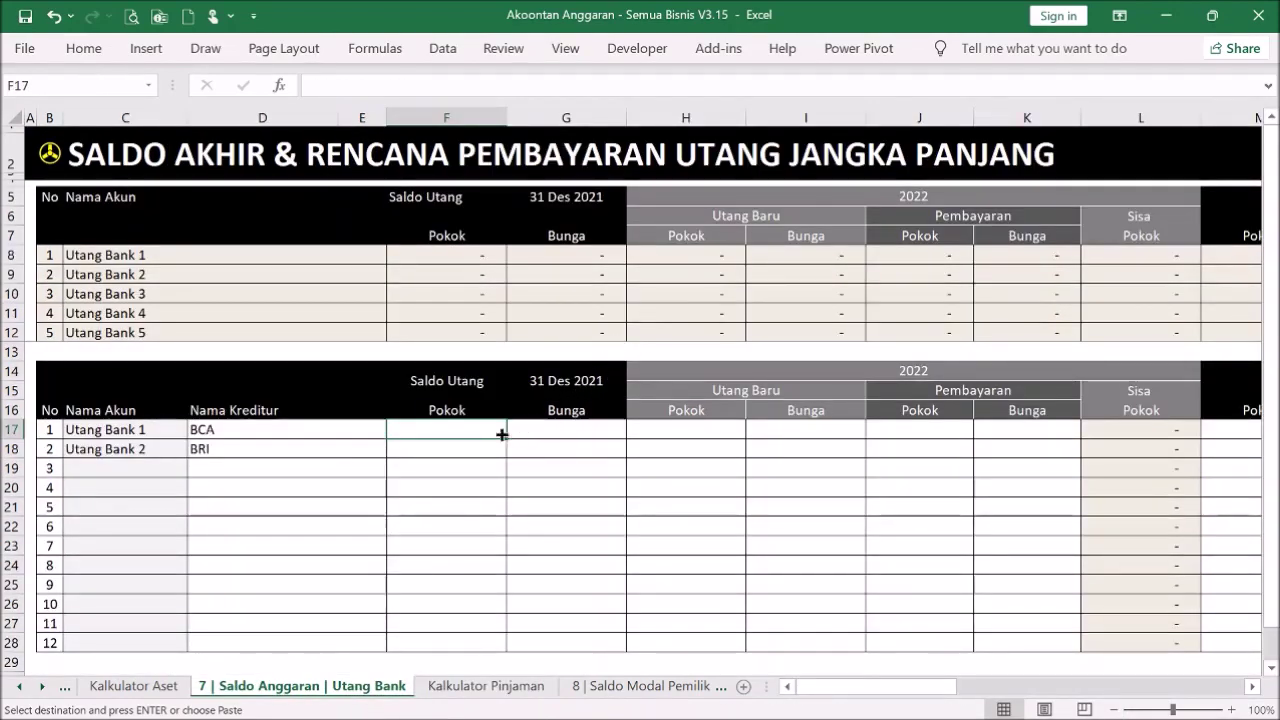
pyautogui.rightClick(474, 431)
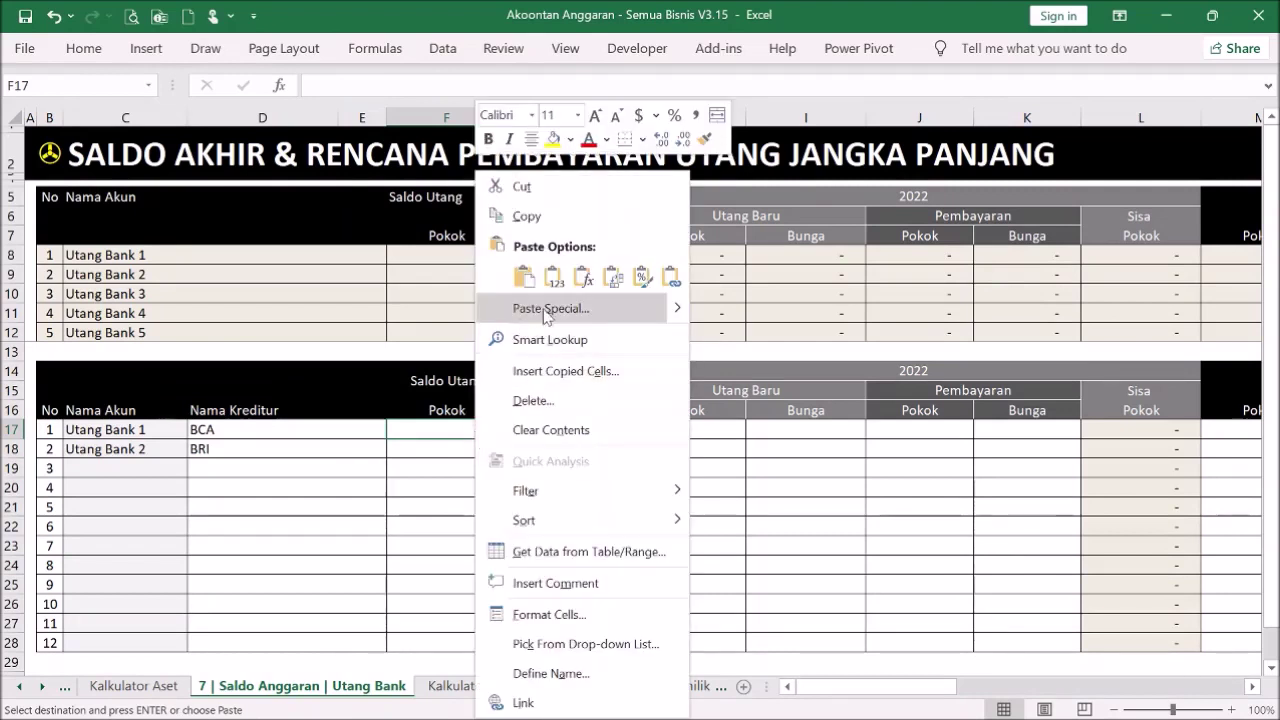
pyautogui.click(552, 280)
pyautogui.click(458, 490)
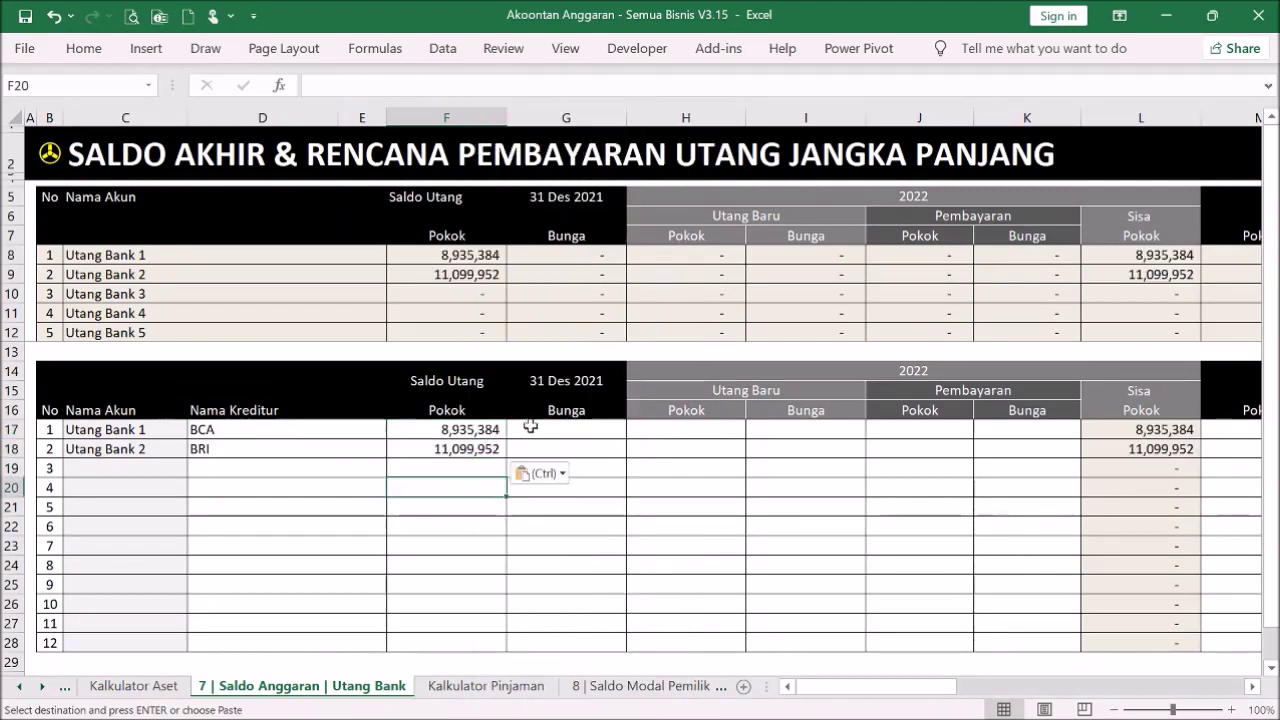
# Step: Copy the 2021 Saldo Bunga of BCA and BRI as values into the Saldo Utang Bunga cells of the Utang Bank sheet
pyautogui.click(480, 686)
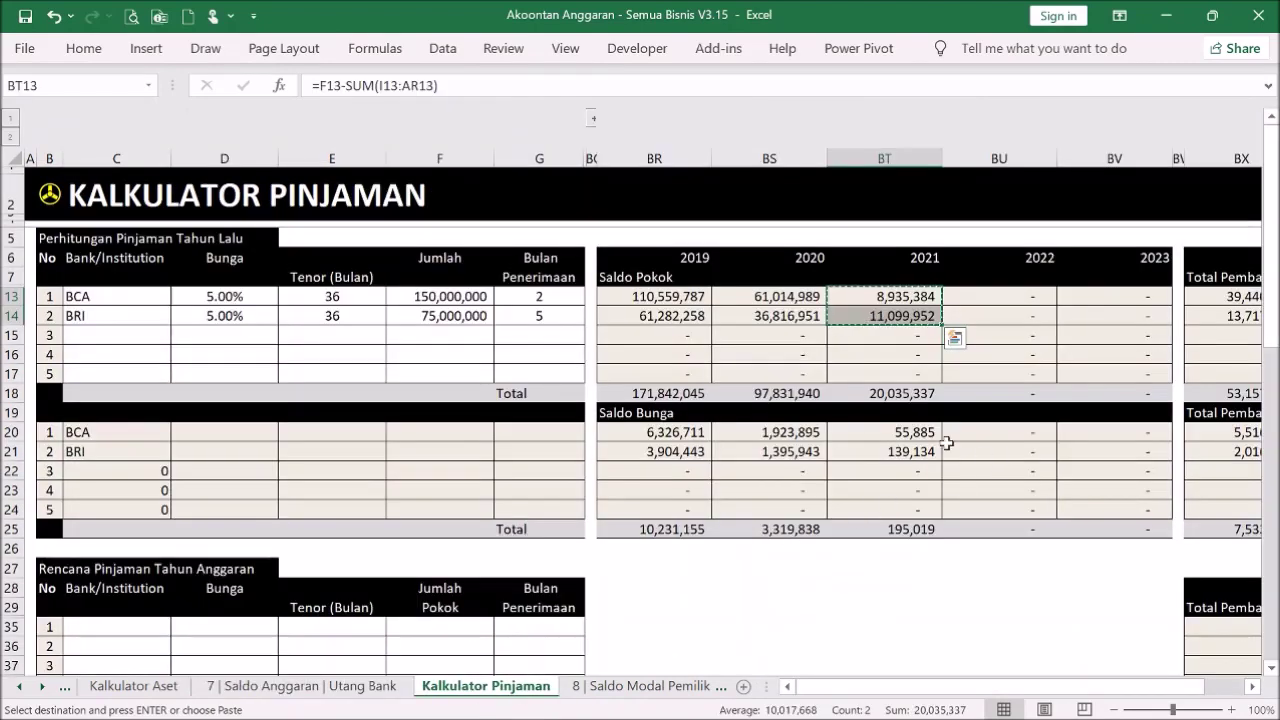
pyautogui.moveTo(920, 432); pyautogui.dragTo(917, 448)
pyautogui.hotkey('ctrl', 'v')
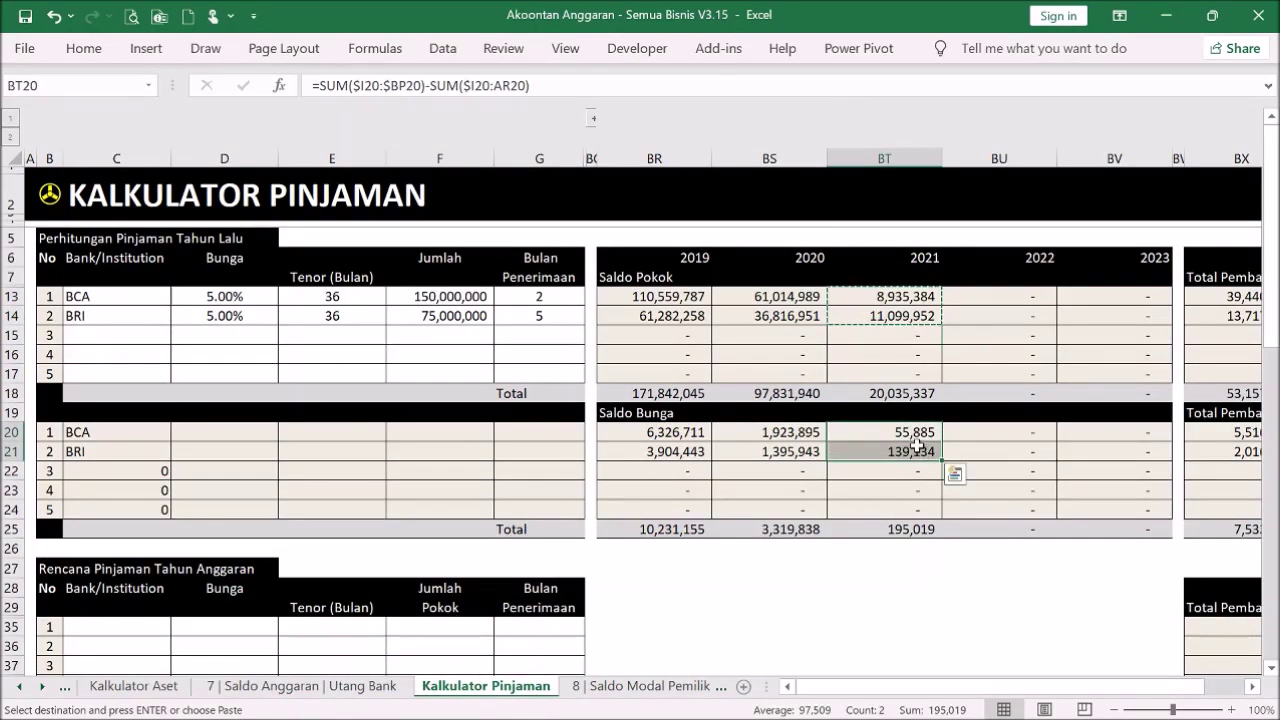
pyautogui.rightClick(917, 448)
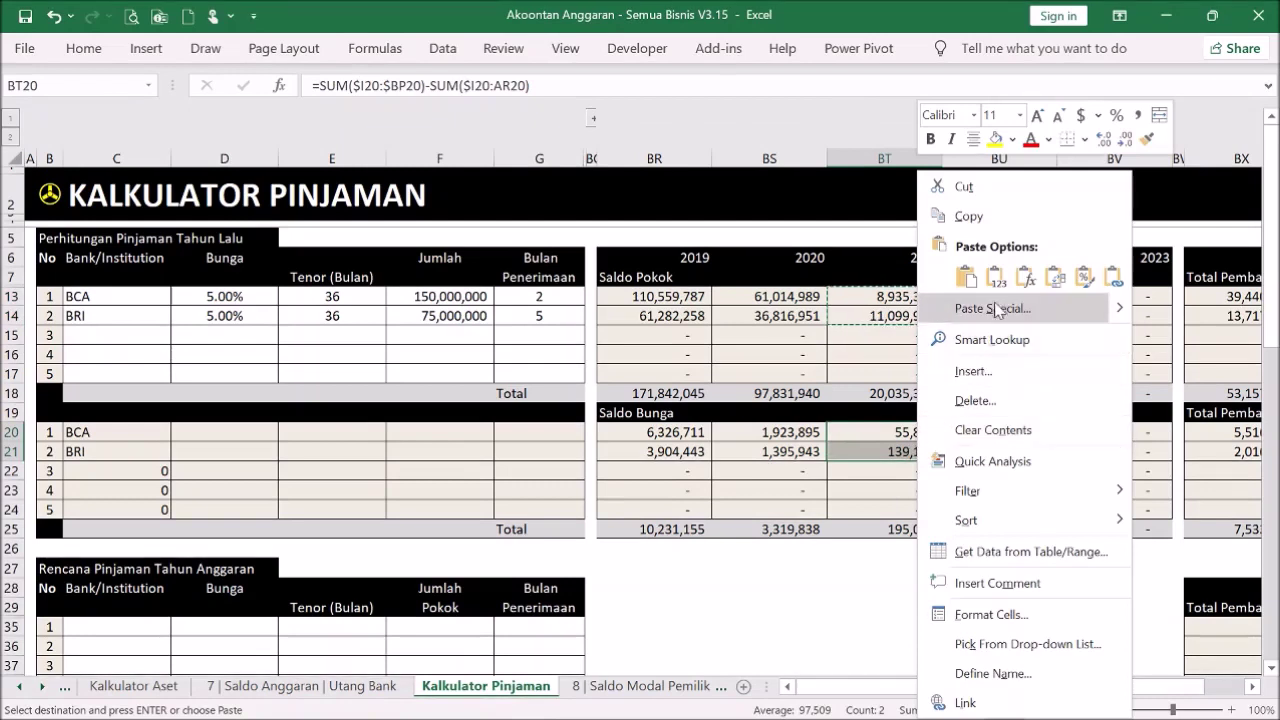
pyautogui.press('Escape')
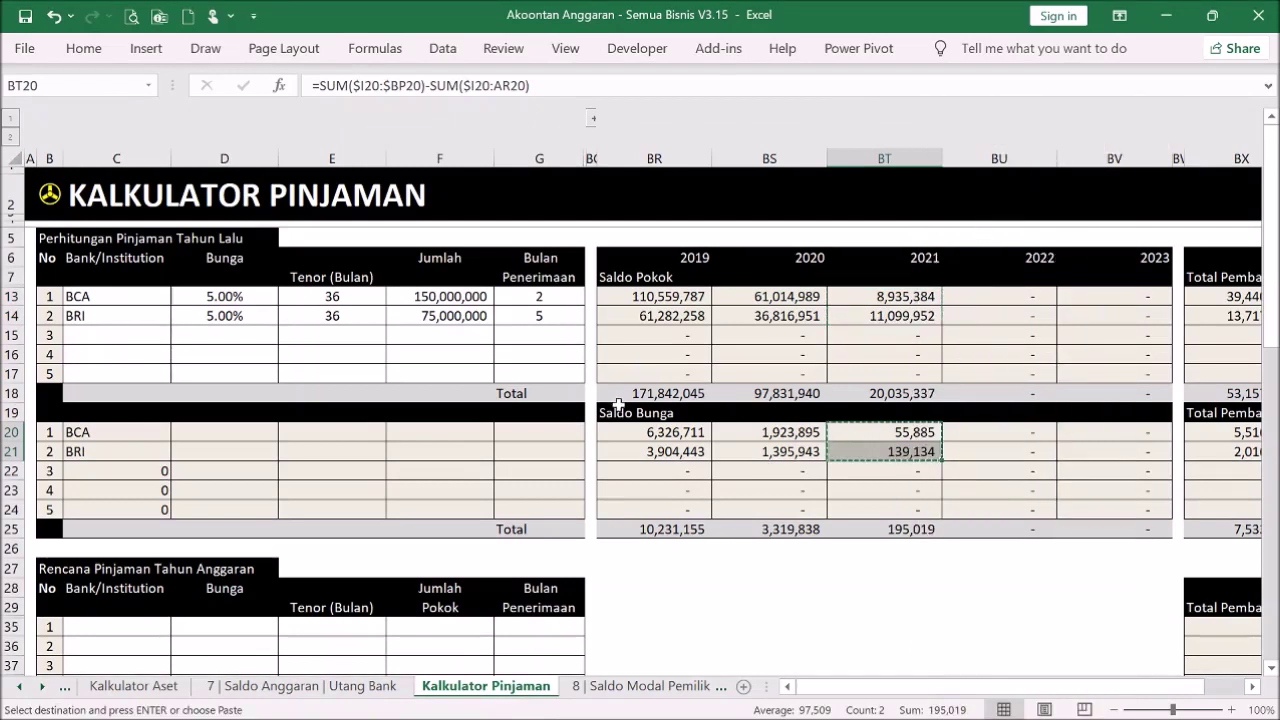
pyautogui.click(350, 688)
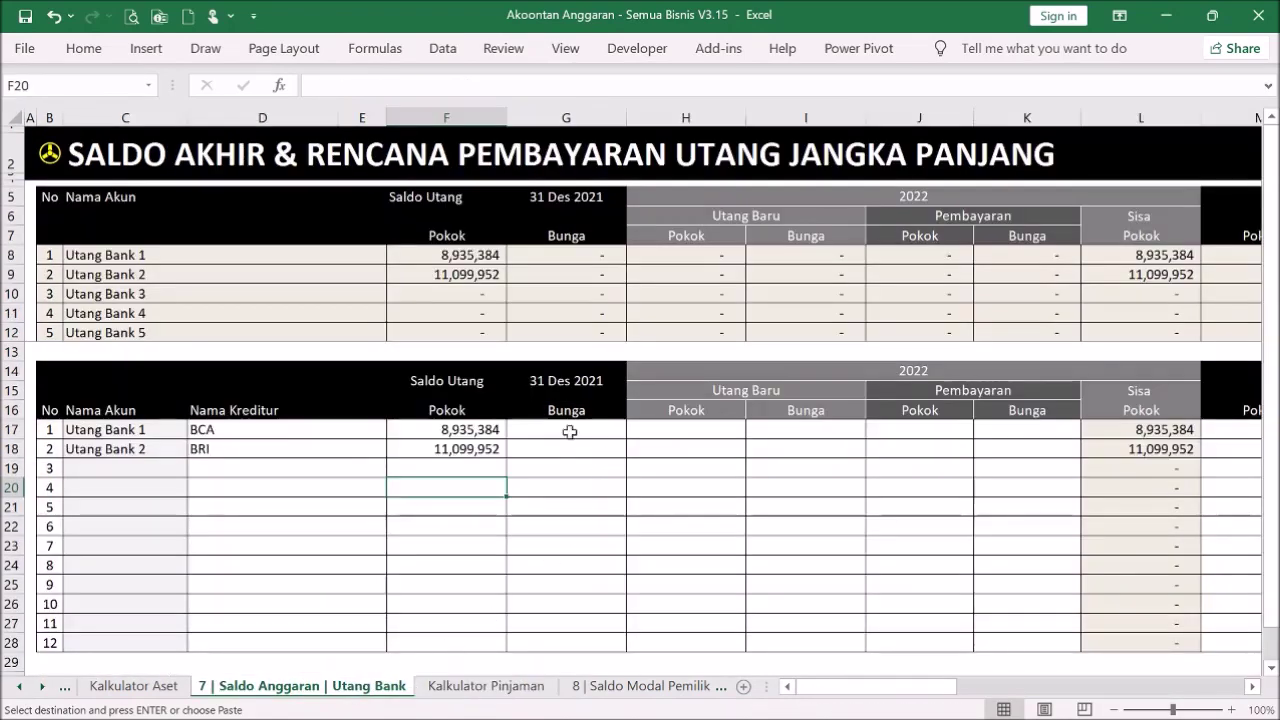
pyautogui.click(569, 431)
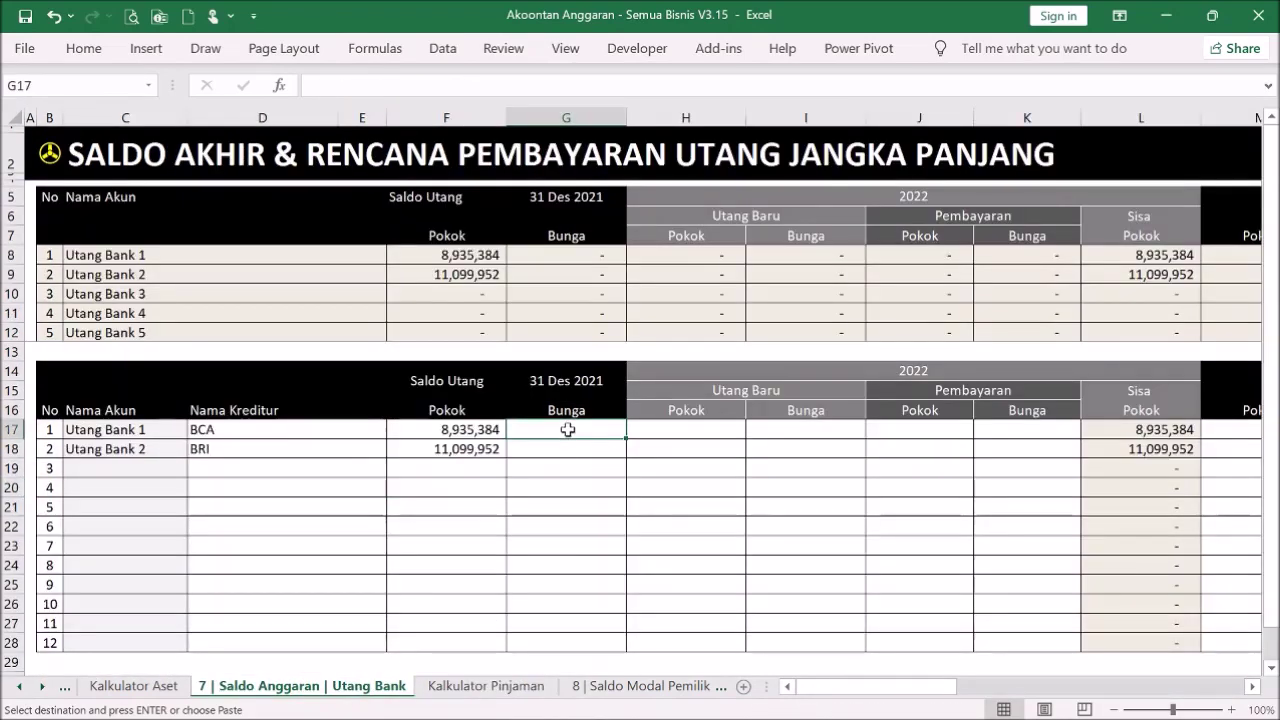
pyautogui.rightClick(569, 431)
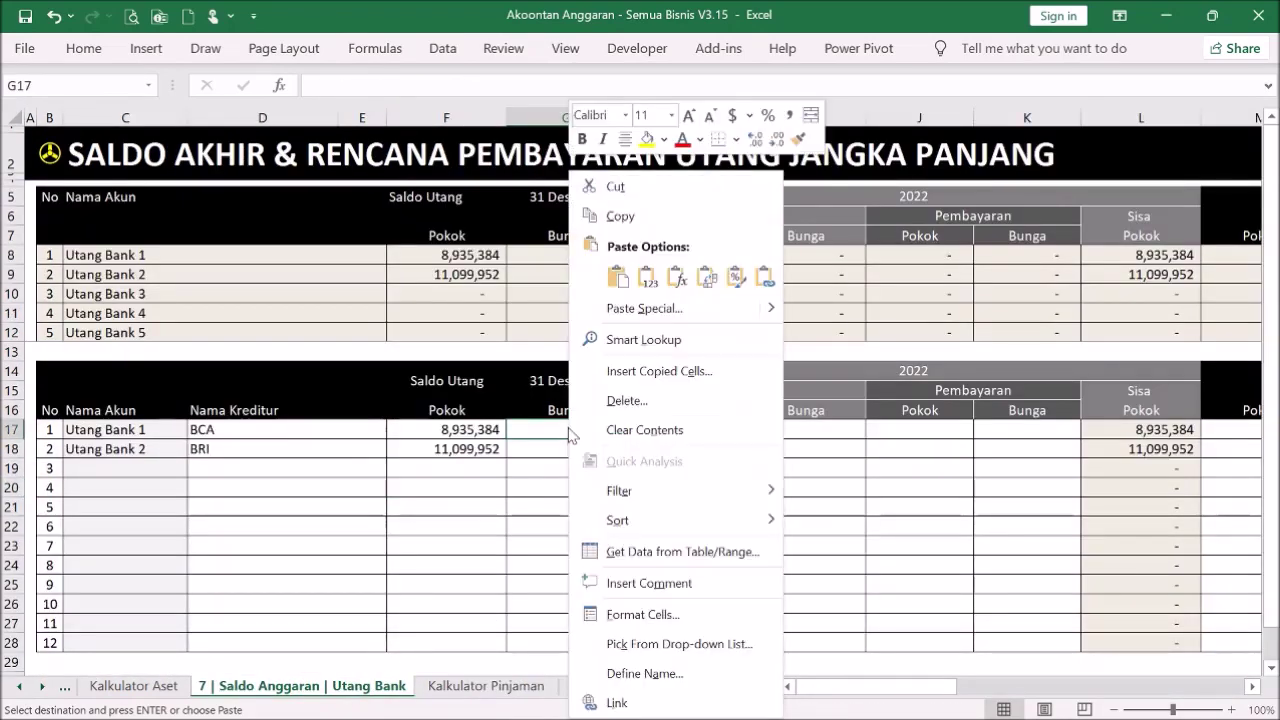
pyautogui.click(647, 278)
pyautogui.click(686, 550)
pyautogui.click(795, 544)
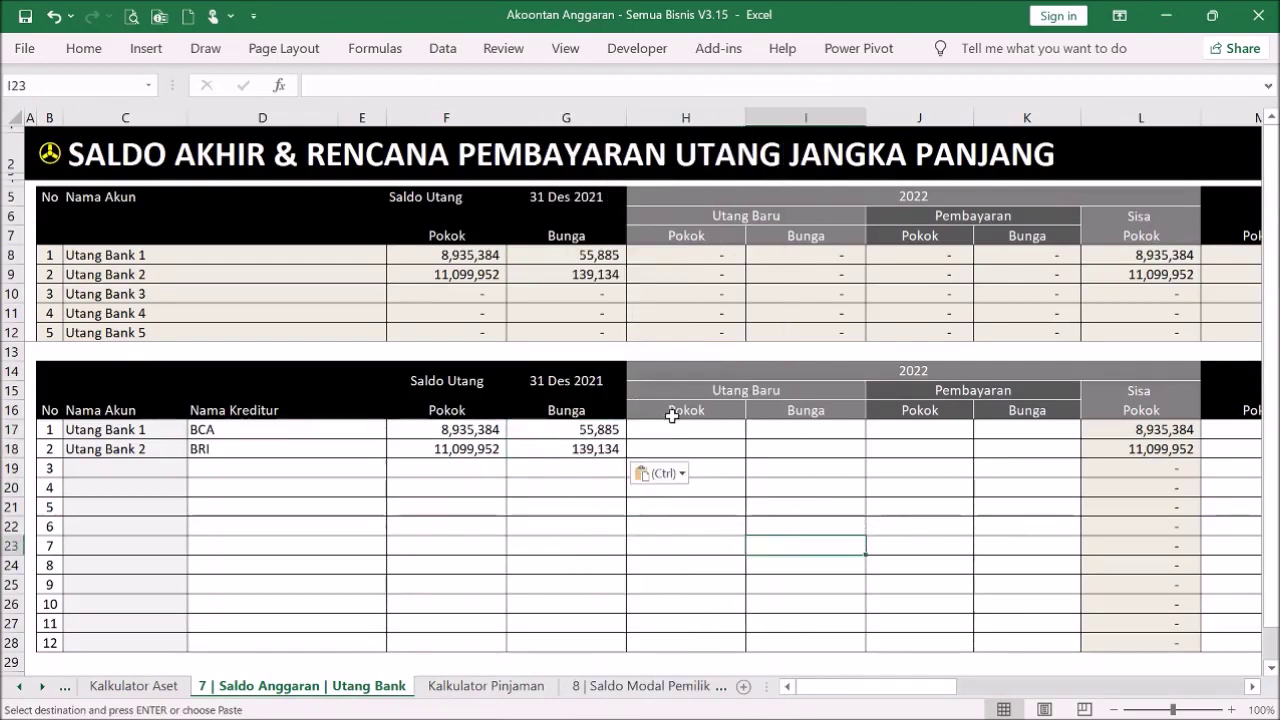
# Step: Check the 2022 payment totals in Kalkulator Pinjaman and copy the BCA and BRI Saldo Utang Pokok and Bunga as values into their 2022 Pembayaran cells
pyautogui.click(950, 431)
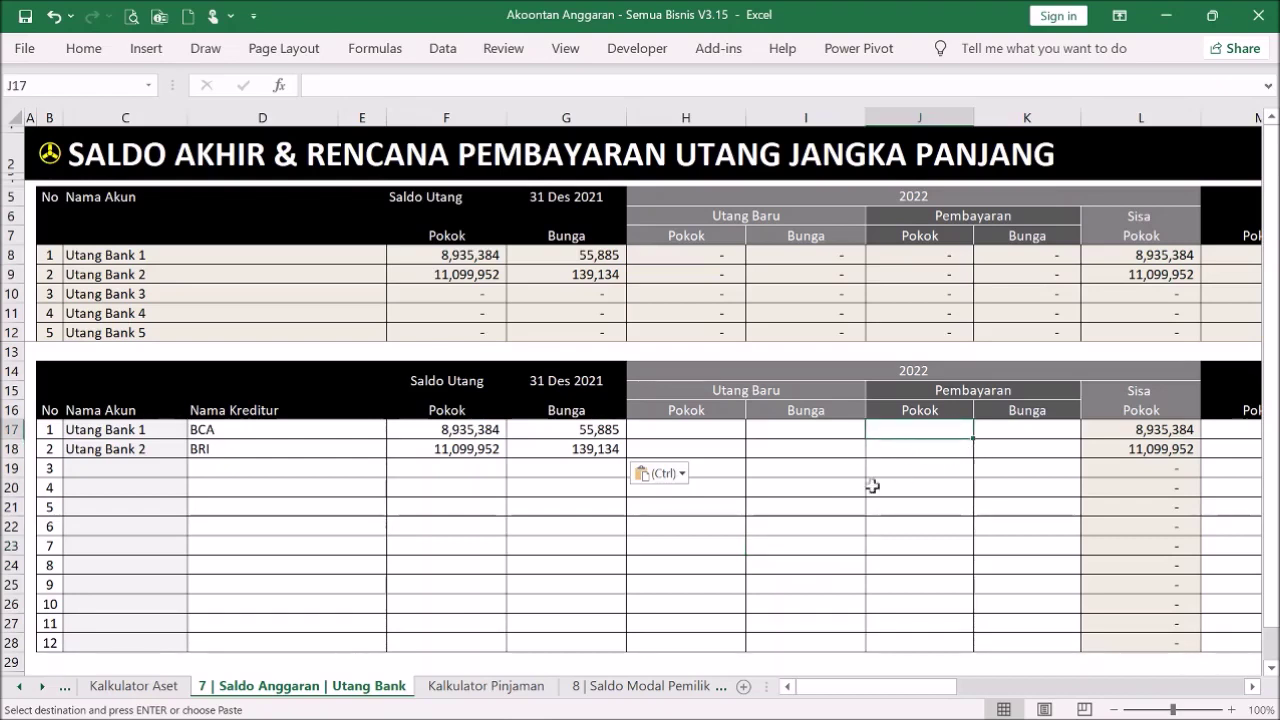
pyautogui.click(490, 686)
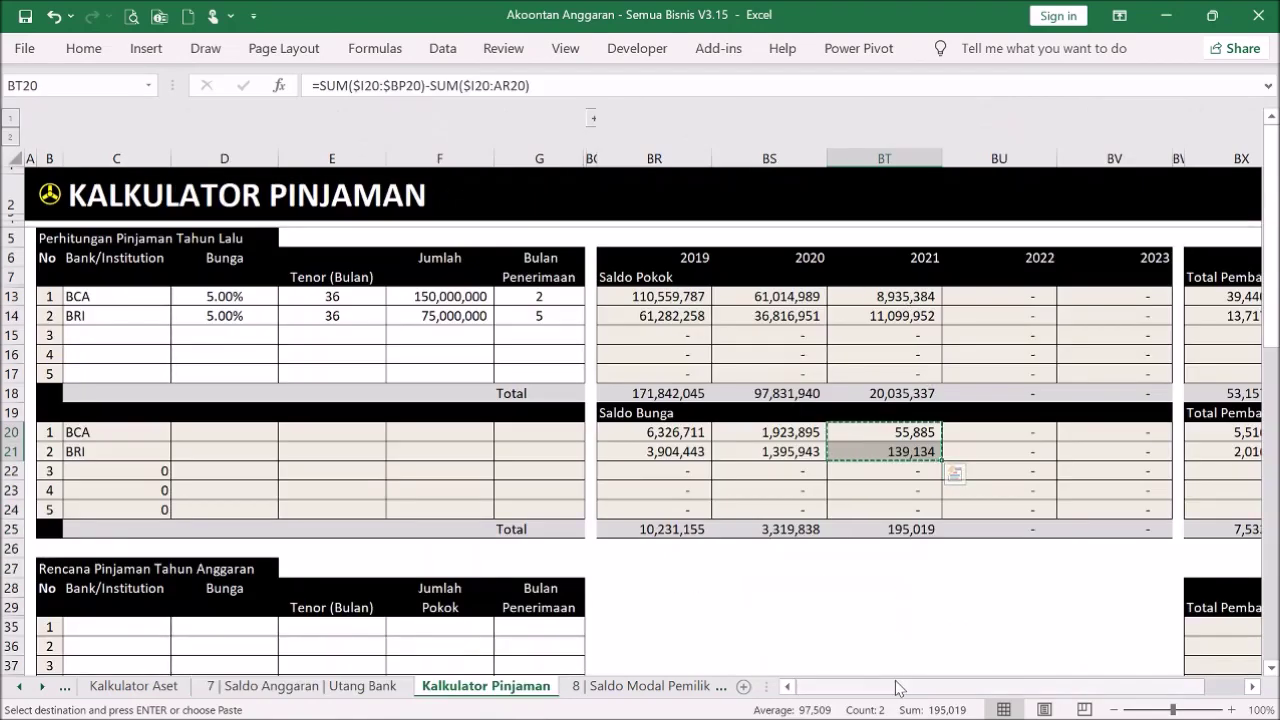
pyautogui.moveTo(903, 688); pyautogui.dragTo(1086, 687)
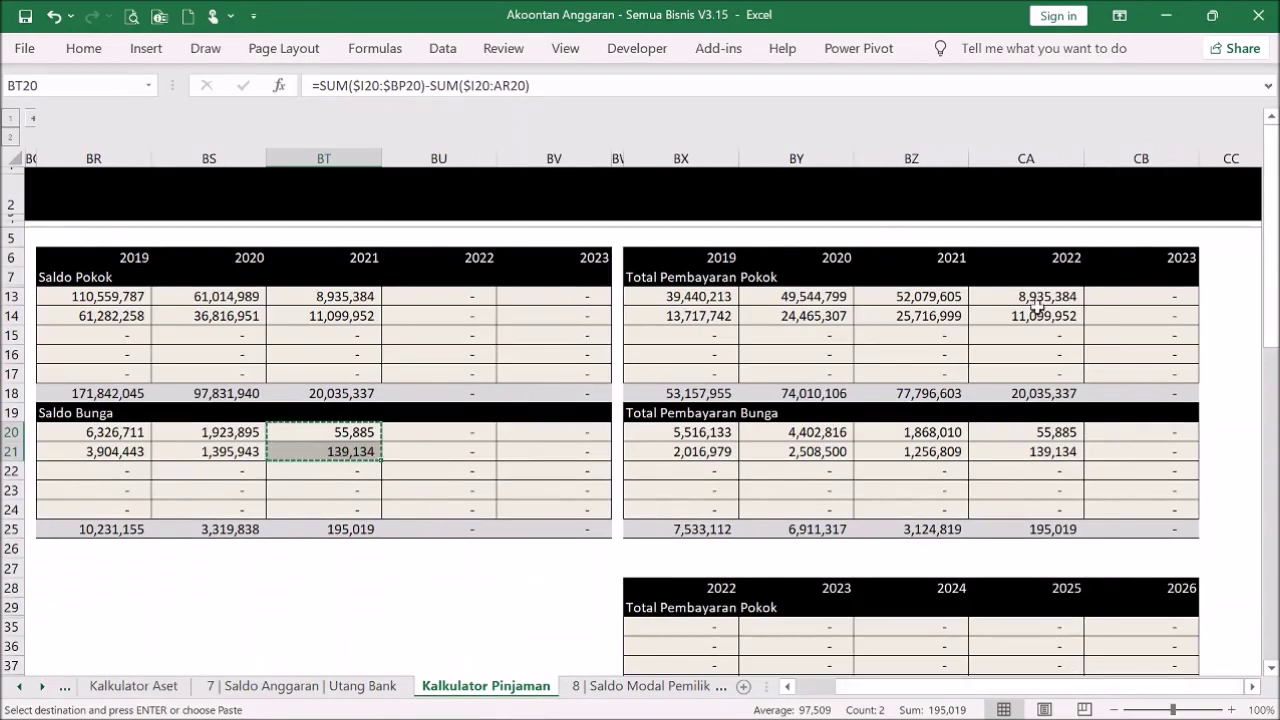
pyautogui.moveTo(1042, 297); pyautogui.dragTo(1043, 312)
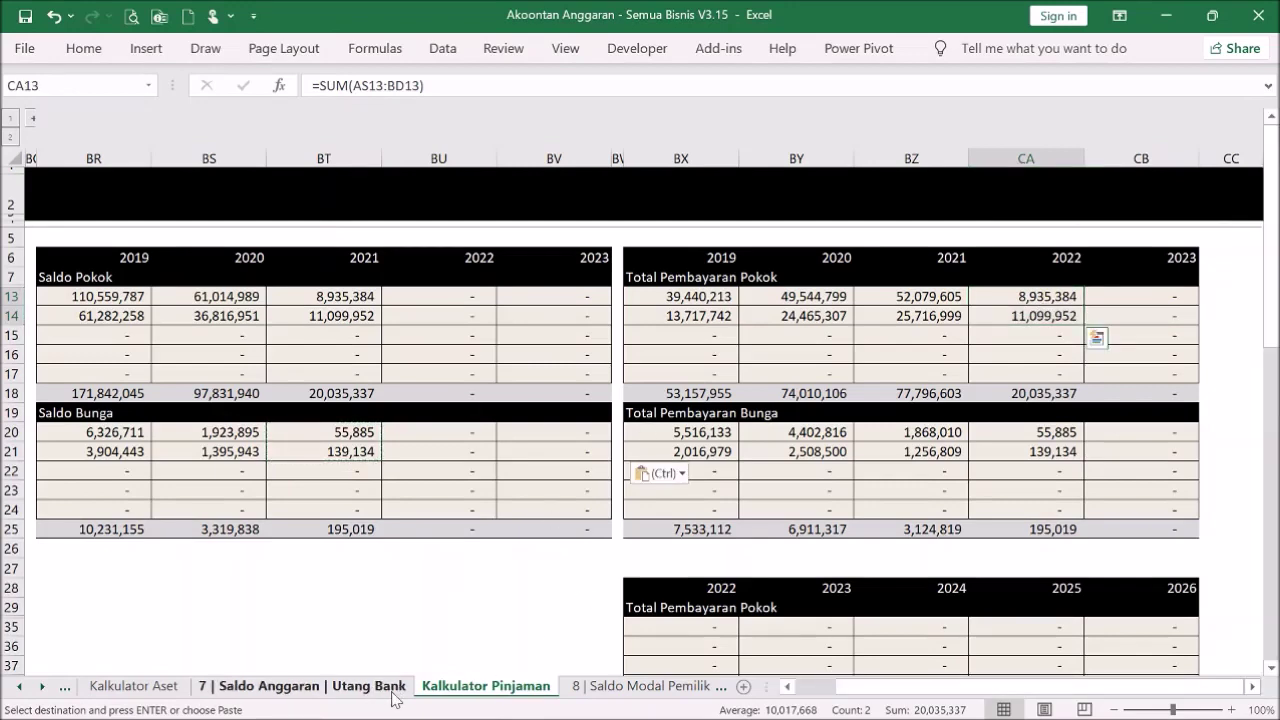
pyautogui.hotkey('ctrl', 'pageup')
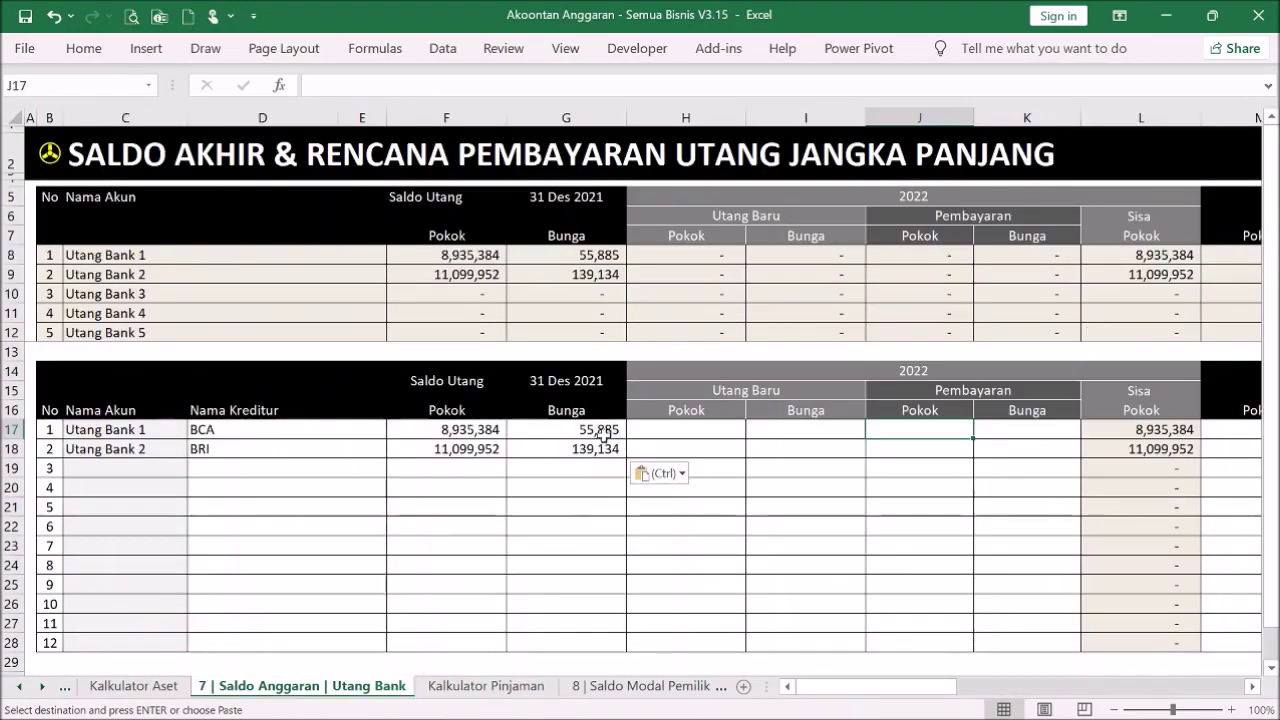
pyautogui.moveTo(476, 426); pyautogui.dragTo(556, 453)
pyautogui.hotkey('ctrl', 'c')
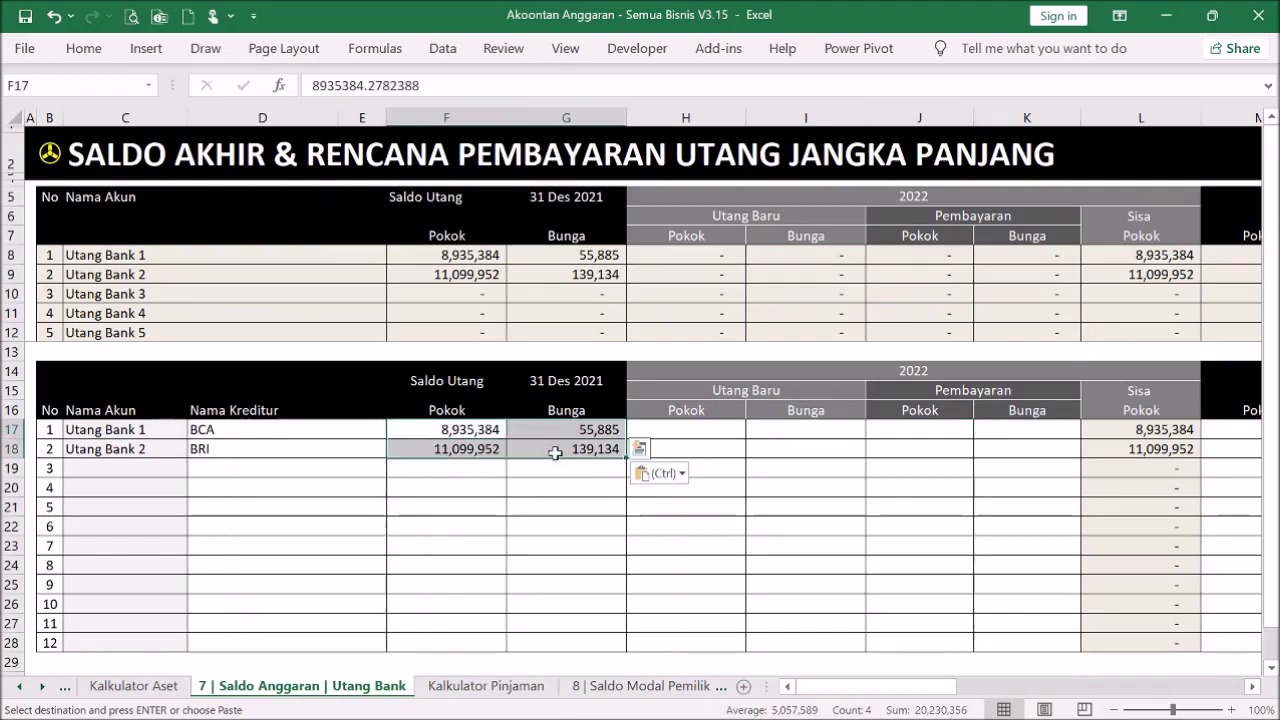
pyautogui.click(949, 487)
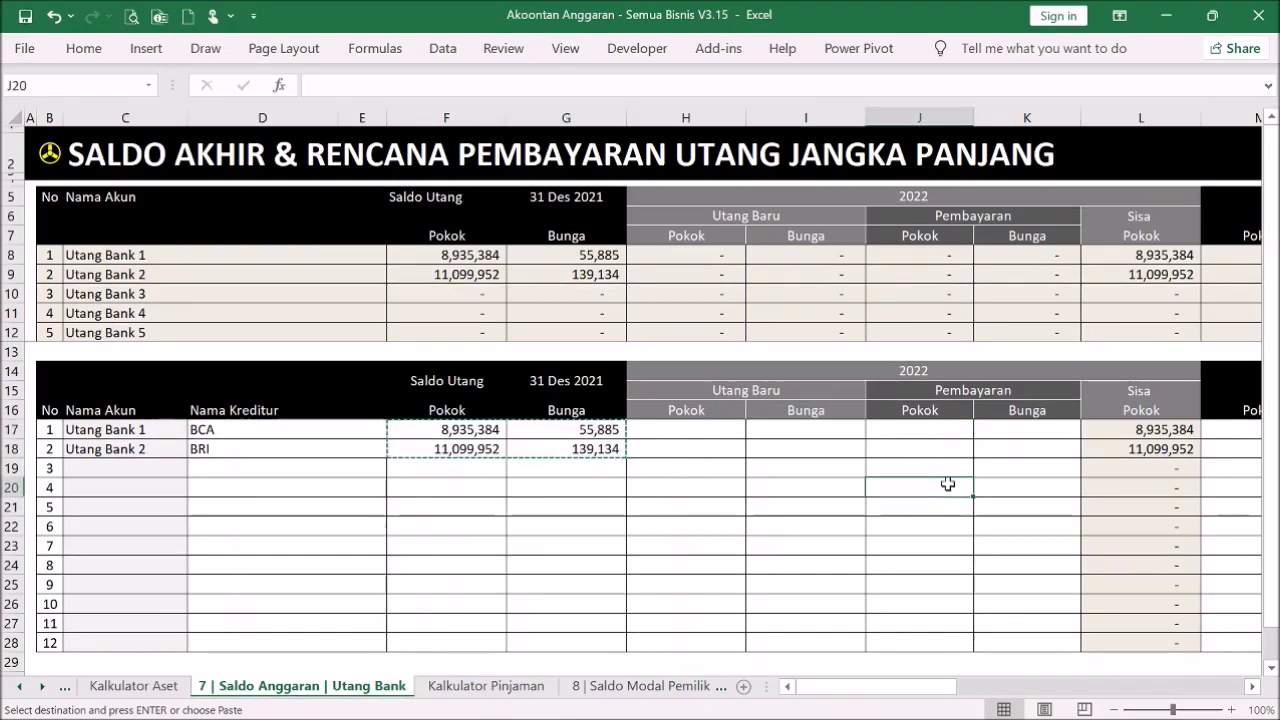
pyautogui.click(930, 426)
pyautogui.rightClick(930, 426)
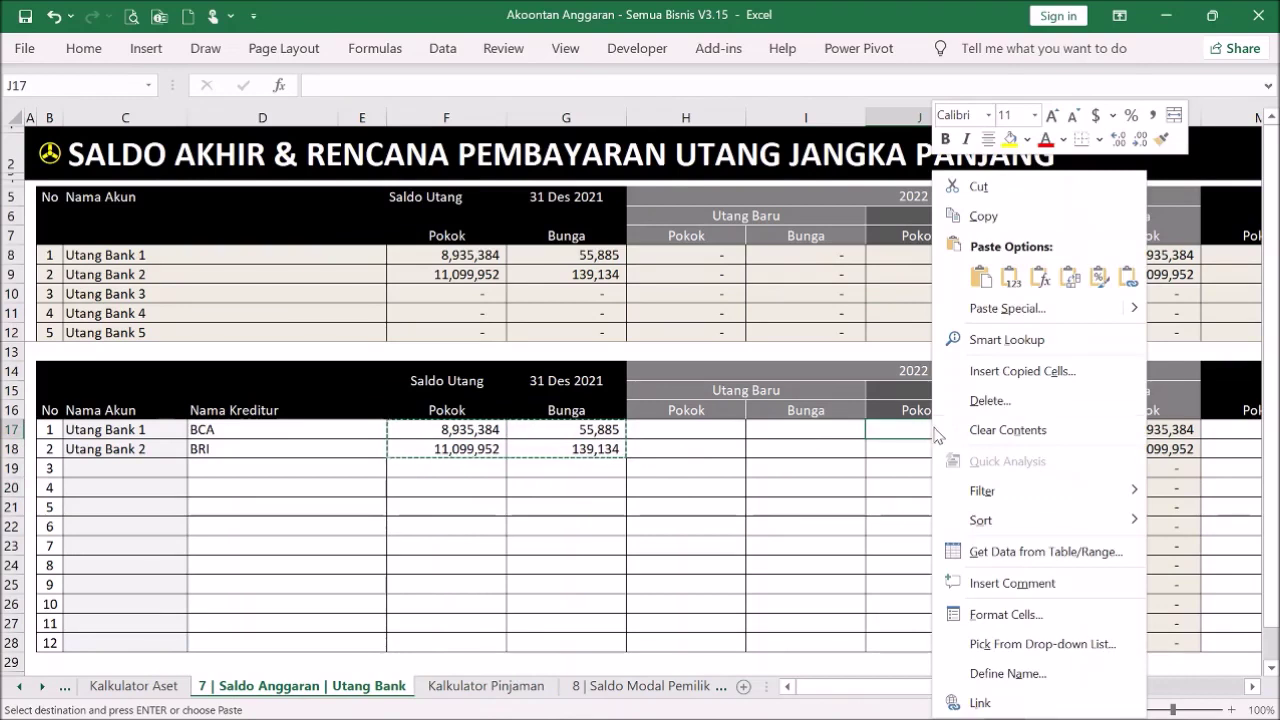
pyautogui.click(1012, 278)
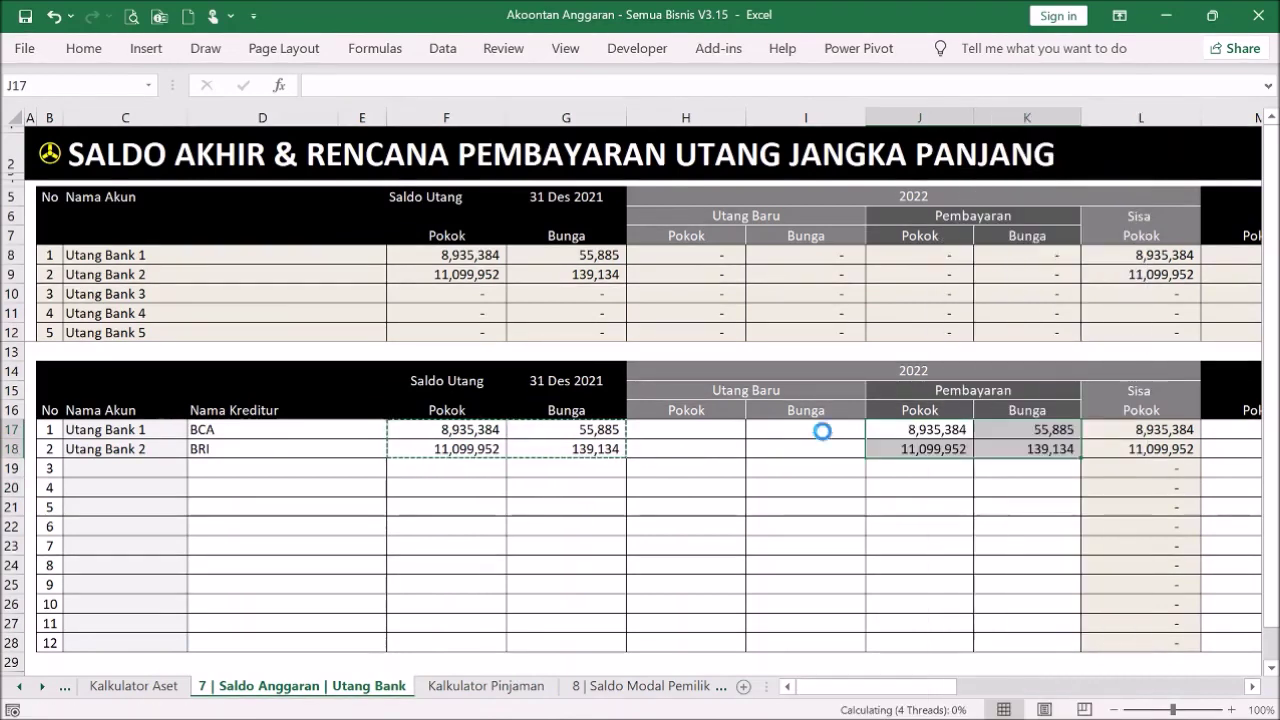
pyautogui.click(786, 487)
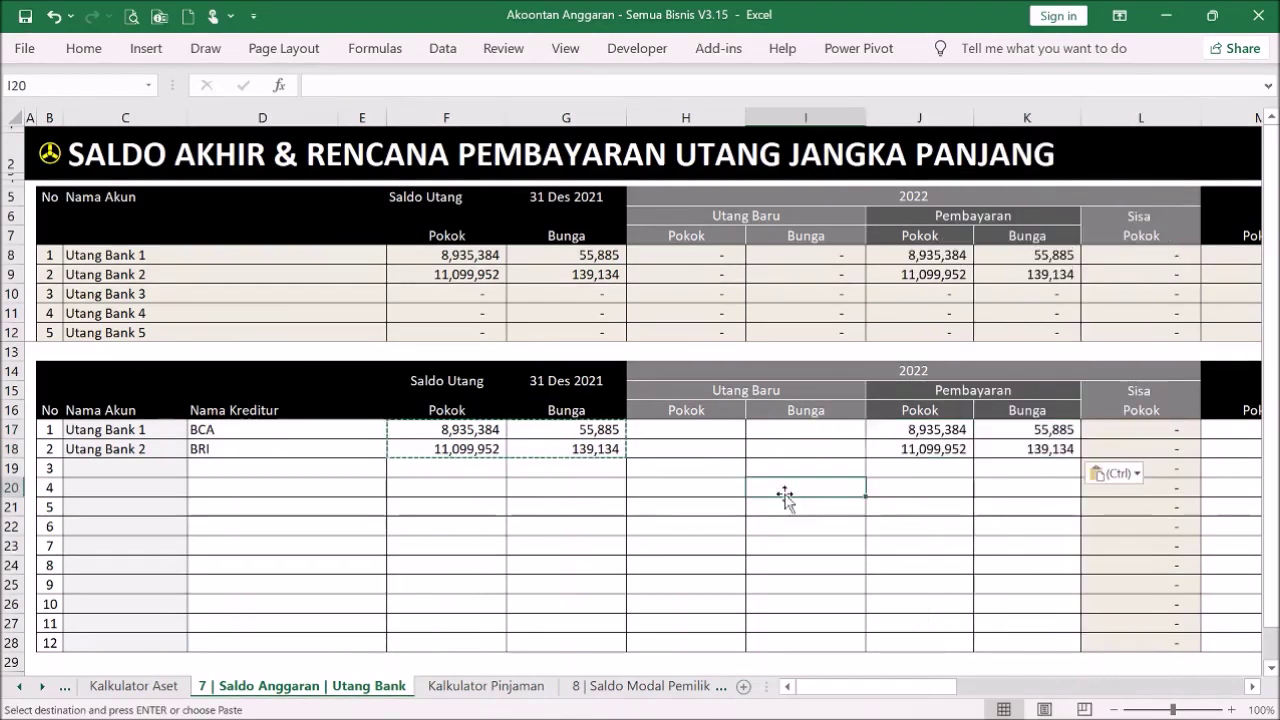
# Step: Add a third debt row on the Utang Bank sheet with account Utang Bank 3 and creditor BPR Sugih Artos
pyautogui.click(176, 466)
pyautogui.click(198, 469)
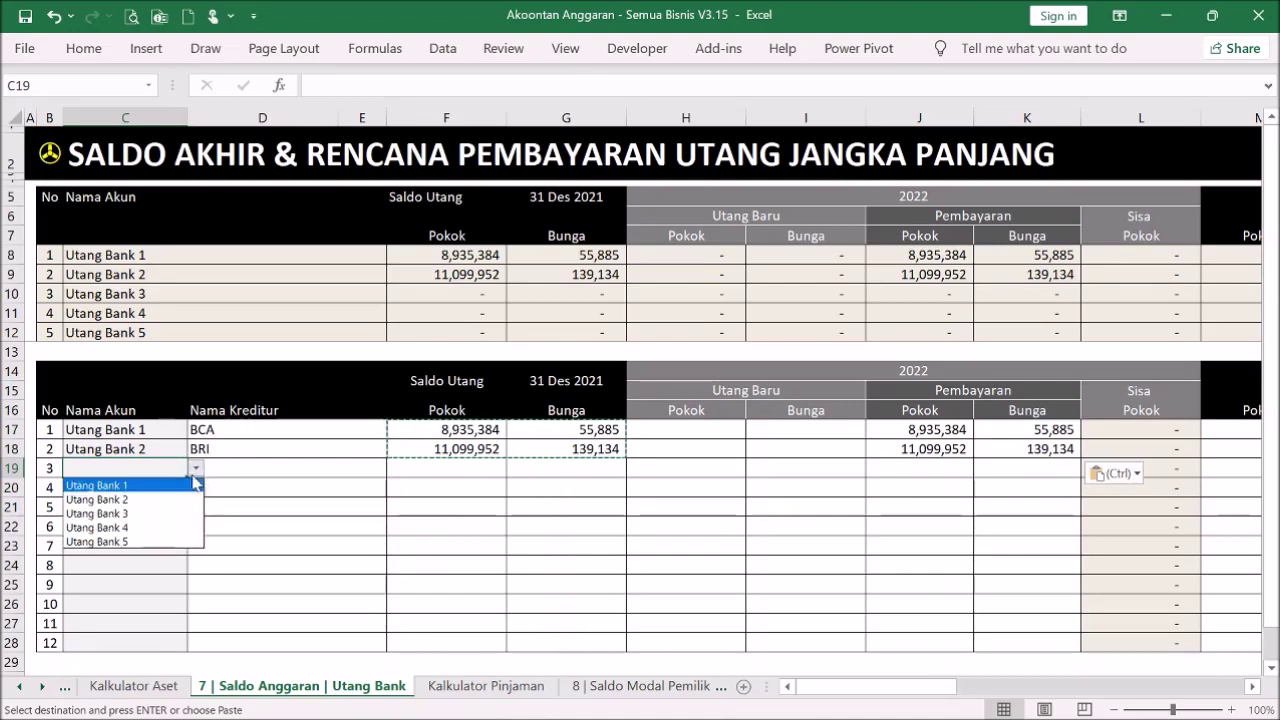
pyautogui.click(170, 515)
pyautogui.click(277, 545)
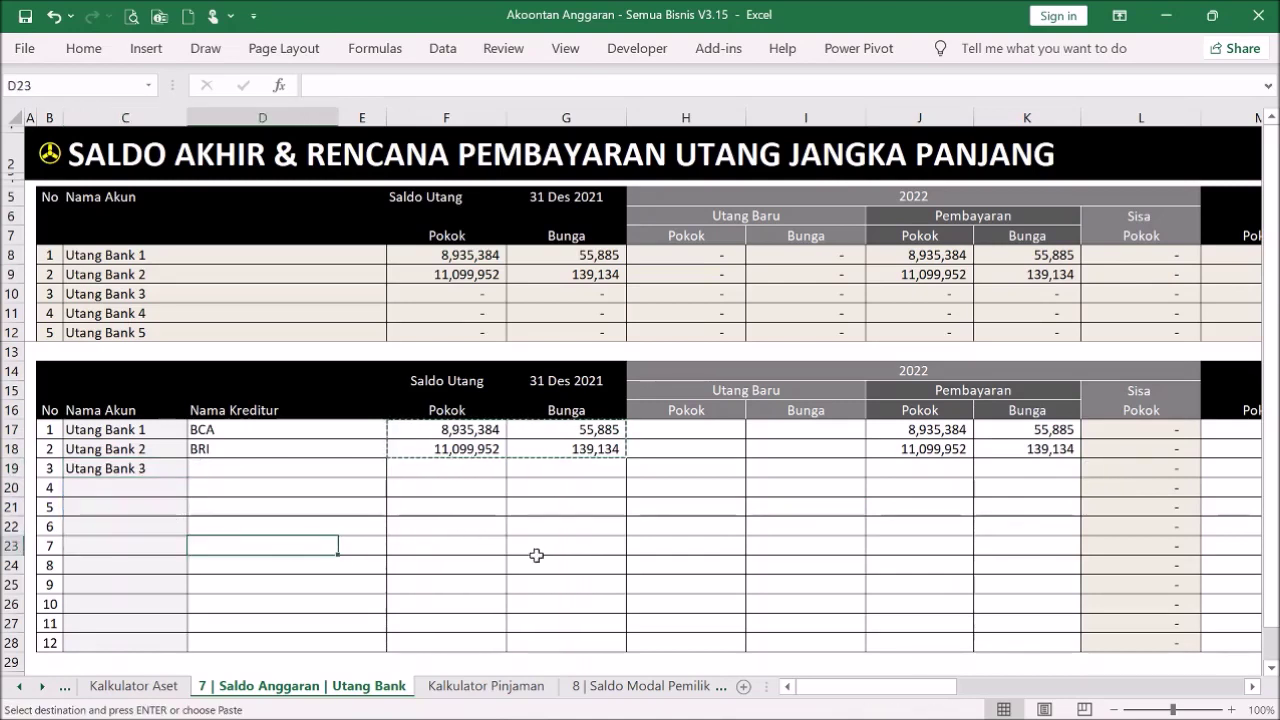
pyautogui.click(260, 472)
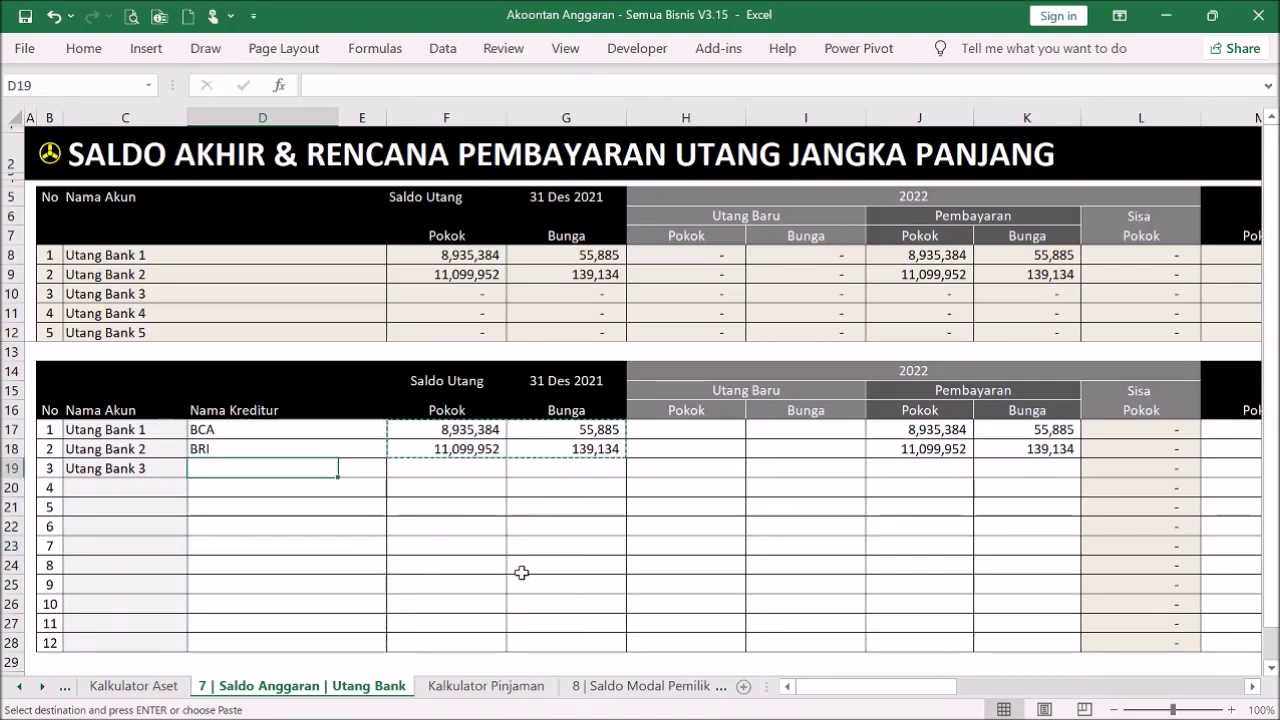
pyautogui.write('BPR')
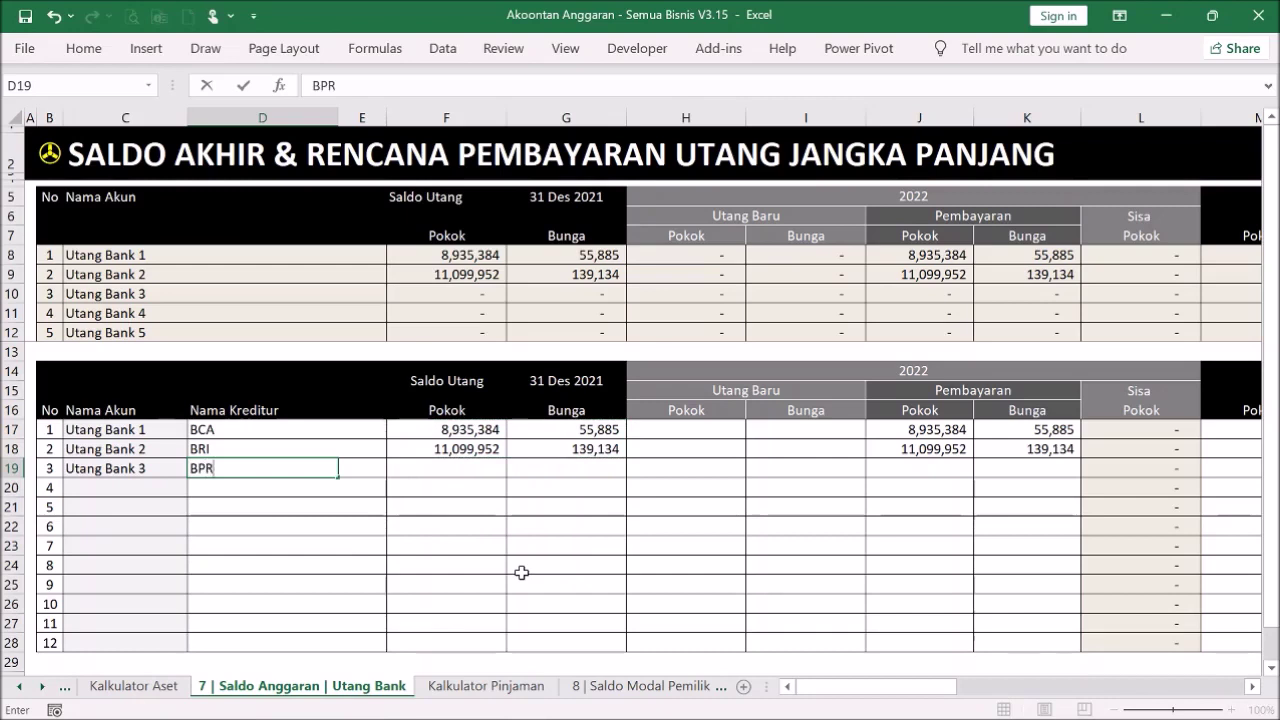
pyautogui.write(' Sugih')
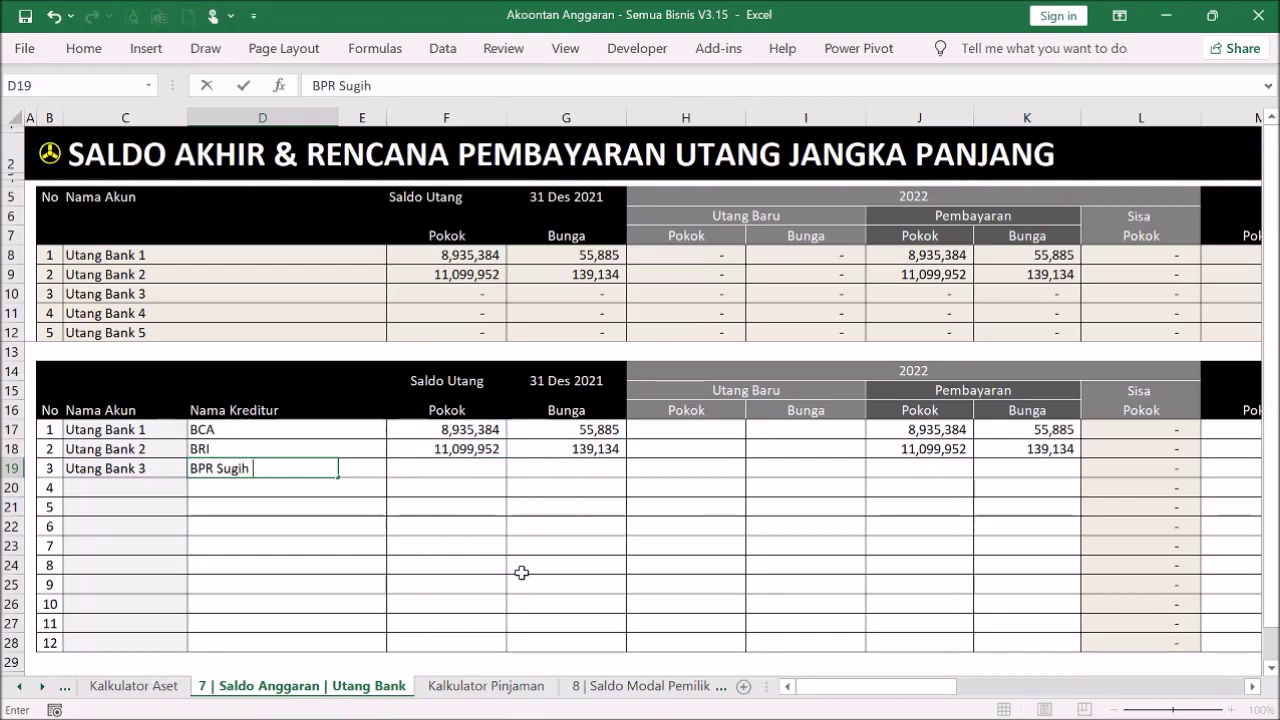
pyautogui.write(' Artos')
pyautogui.press('Return')
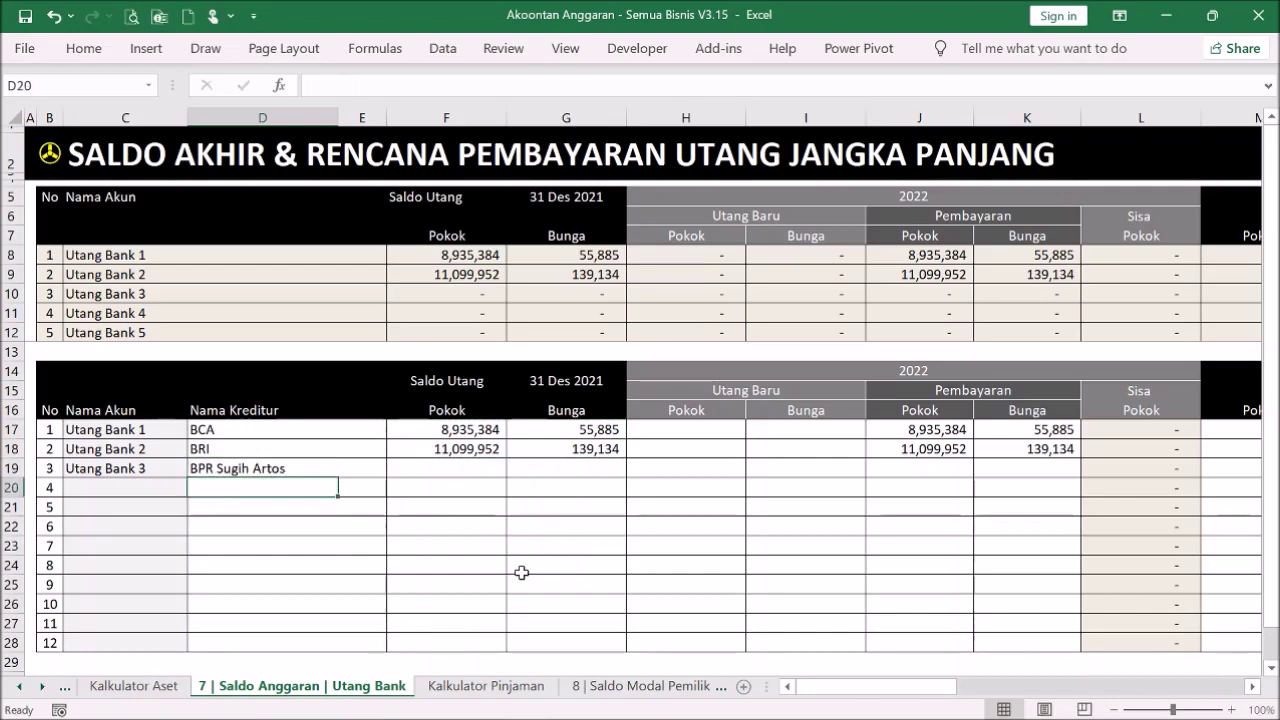
# Step: Enter 100000000 as the 2022 Utang Baru Pokok of BPR Sugih Artos
pyautogui.click(706, 469)
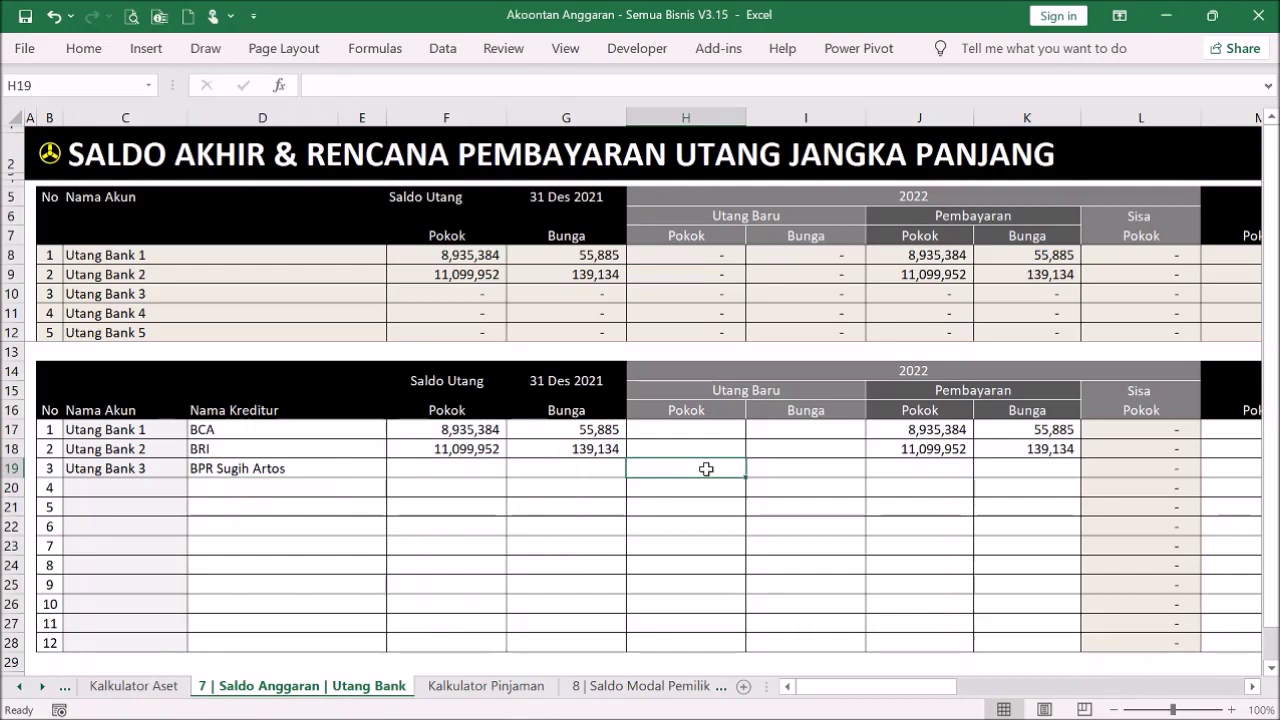
pyautogui.write('100000000')
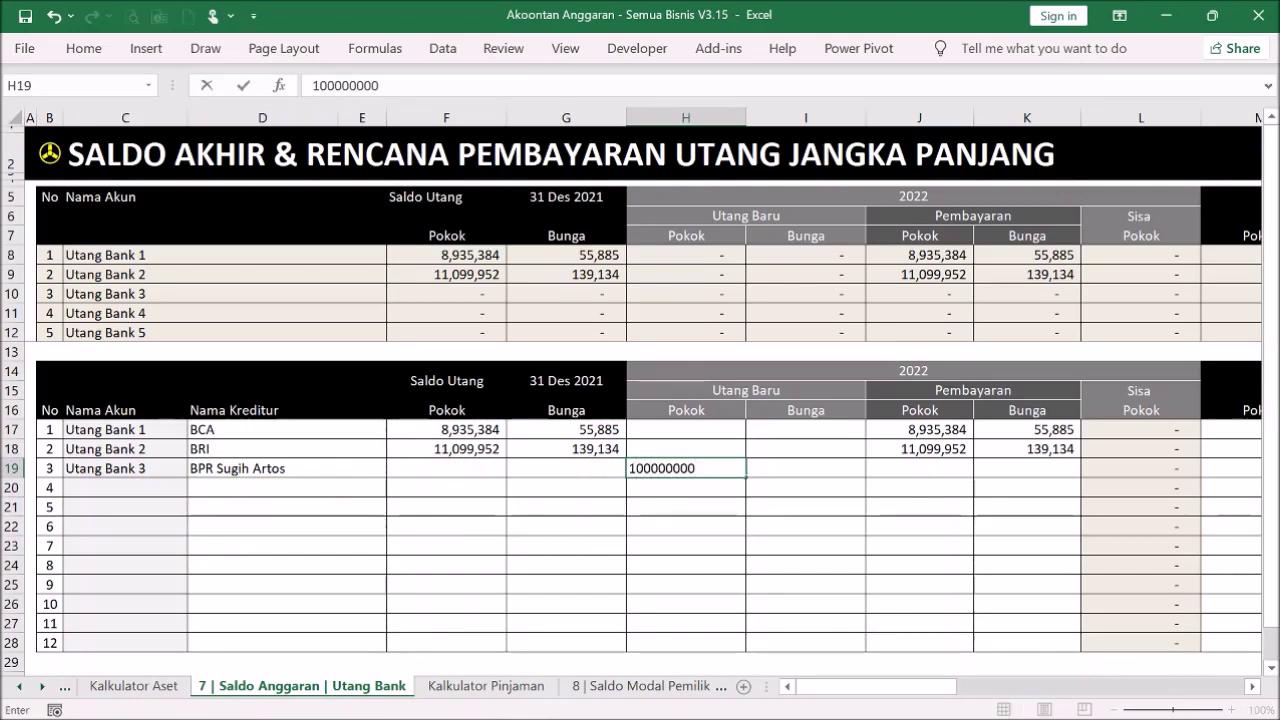
pyautogui.press('Return')
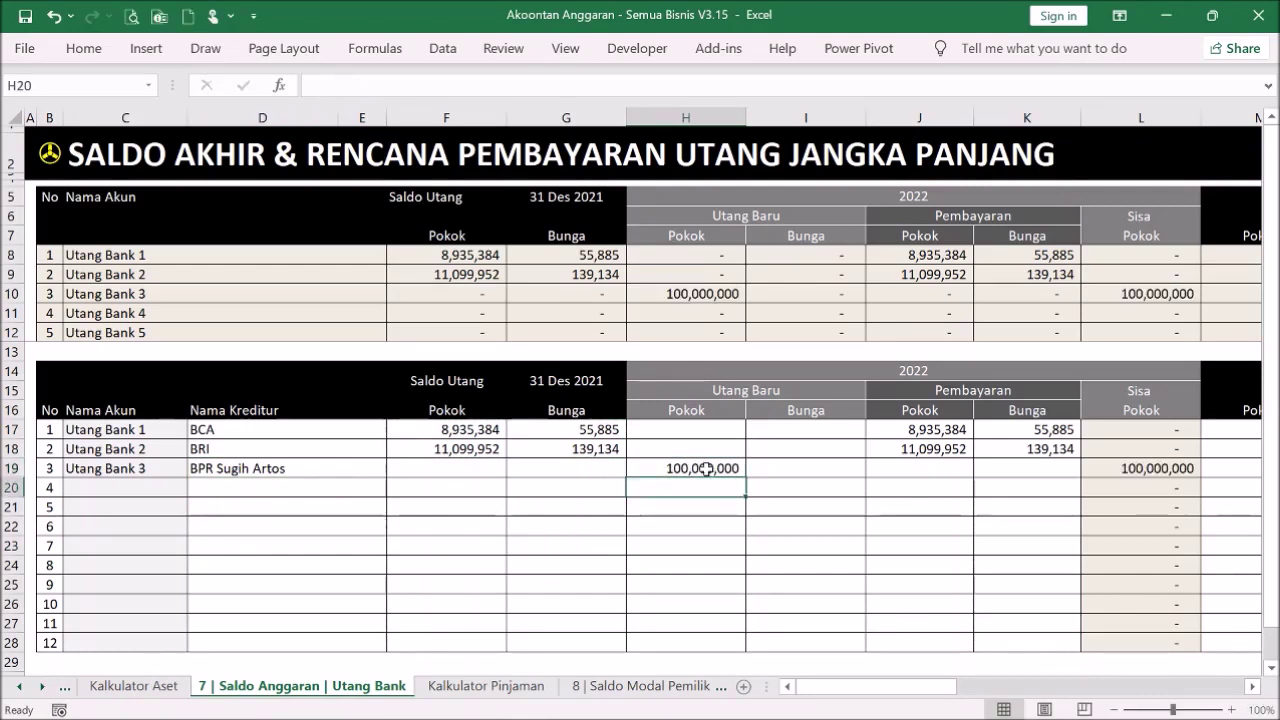
# Step: Expand the grouped monthly columns in Kalkulator Pinjaman to show the schedule of the Rencana Pinjaman Tahun Anggaran table from Jan 22
pyautogui.click(816, 470)
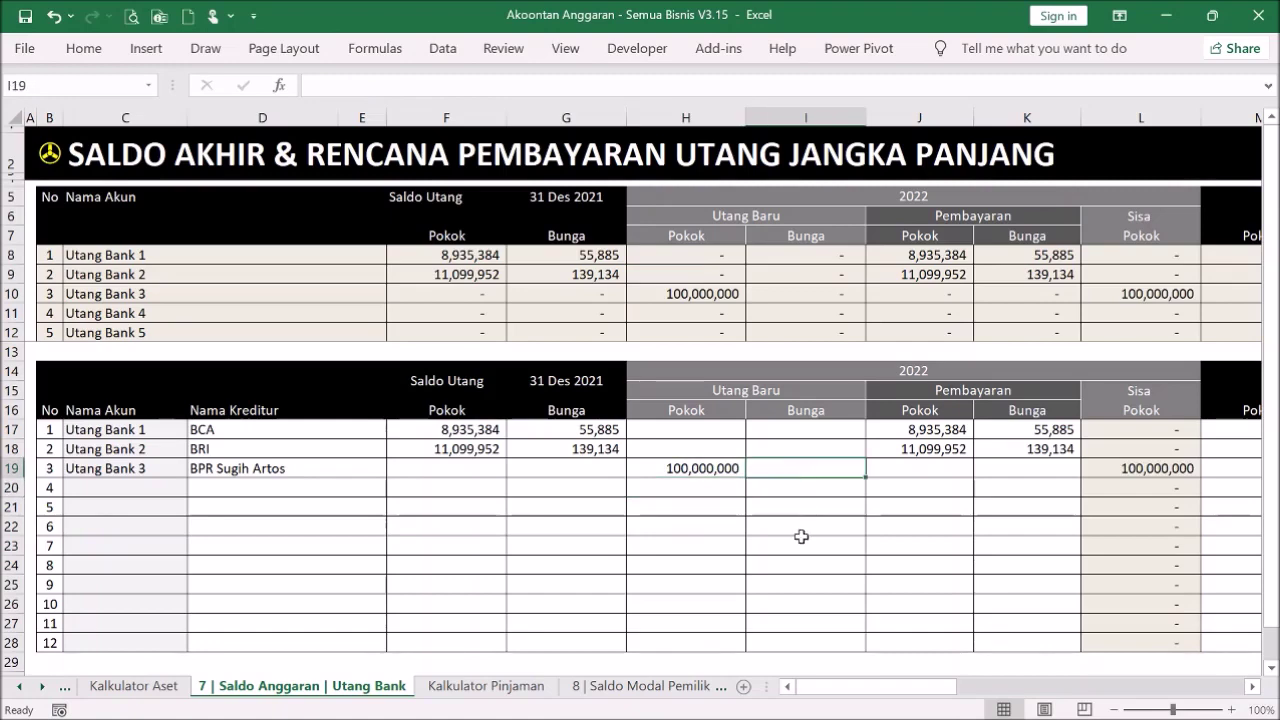
pyautogui.click(530, 694)
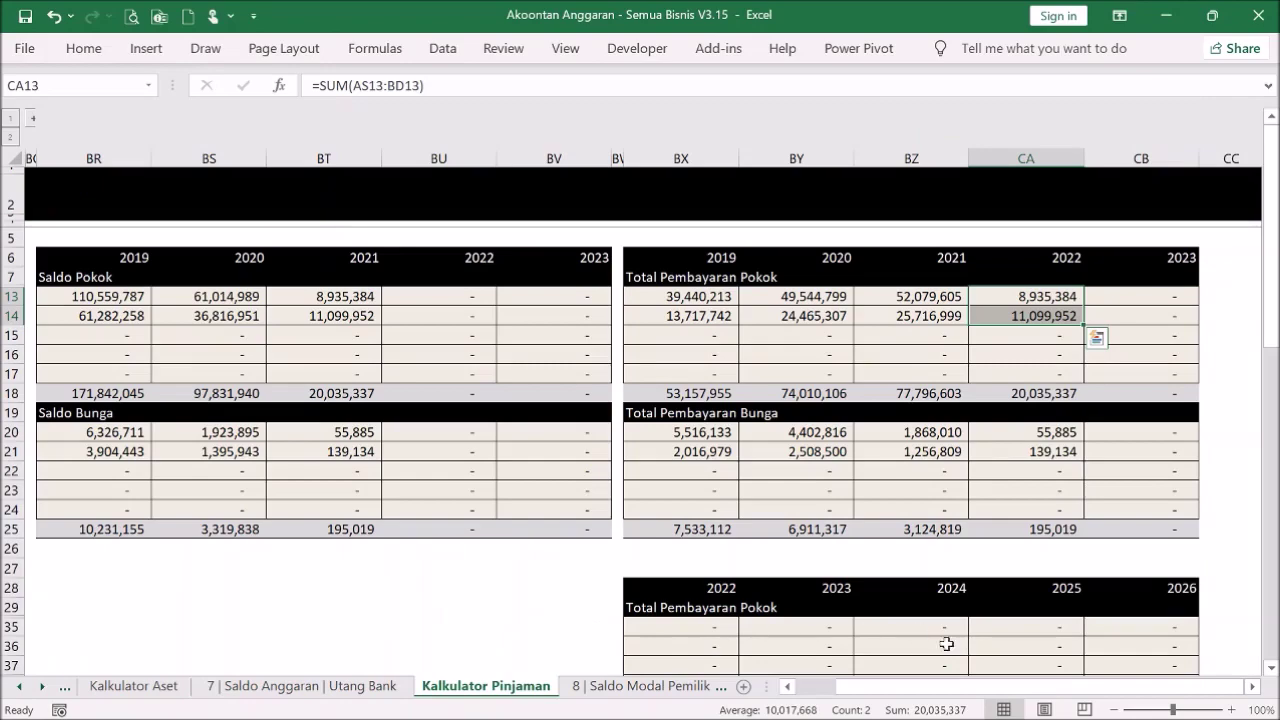
pyautogui.moveTo(940, 688); pyautogui.dragTo(800, 688)
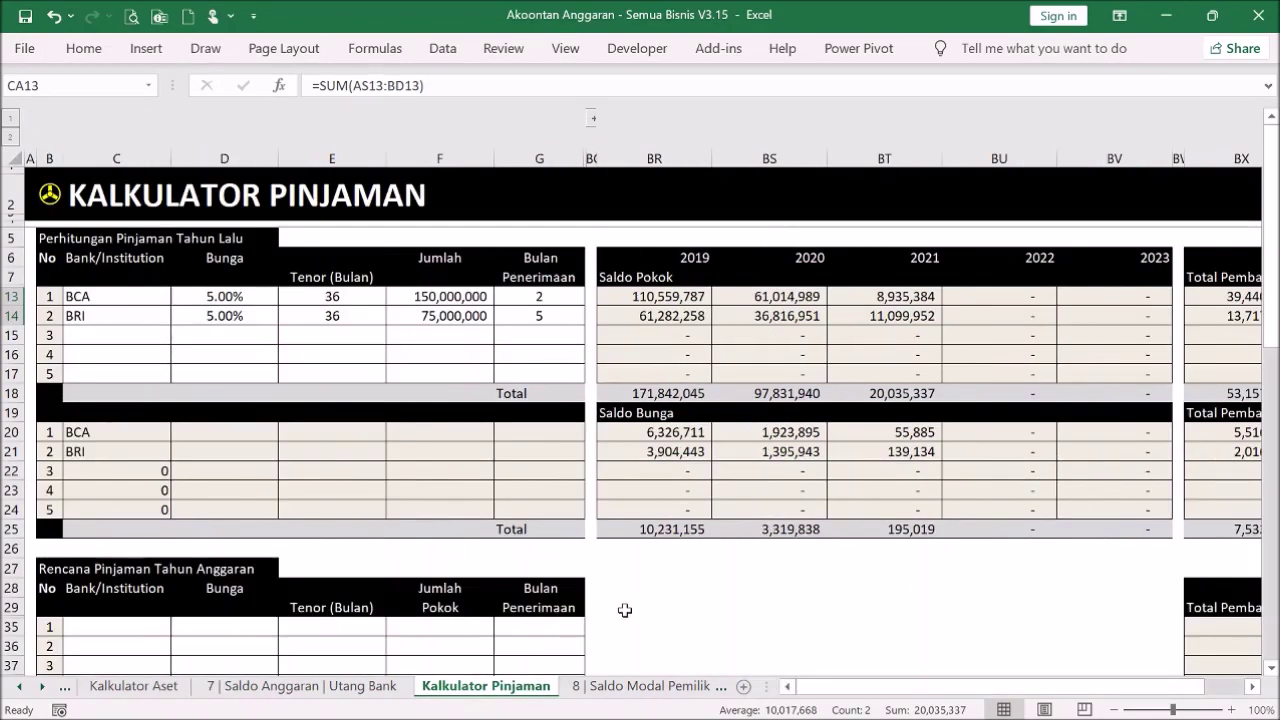
pyautogui.scroll(-2, 624, 610)
pyautogui.scroll(-1, 624, 610)
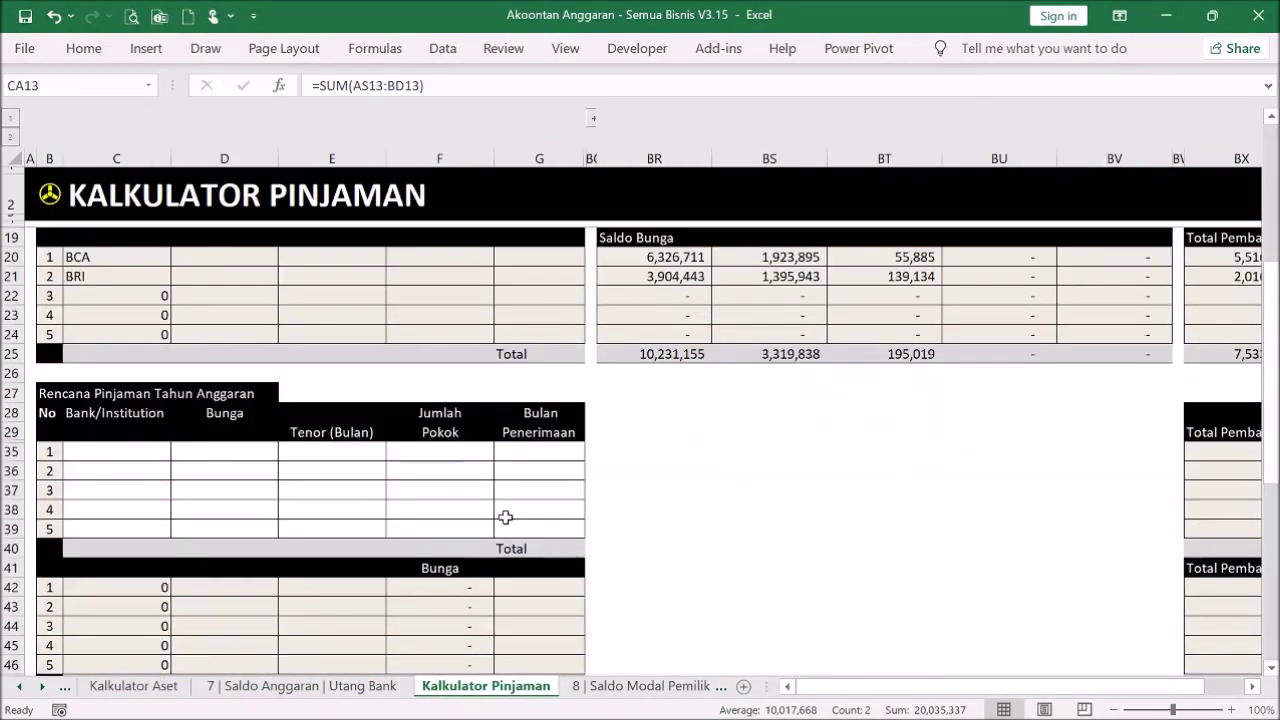
pyautogui.scroll(1, 506, 517)
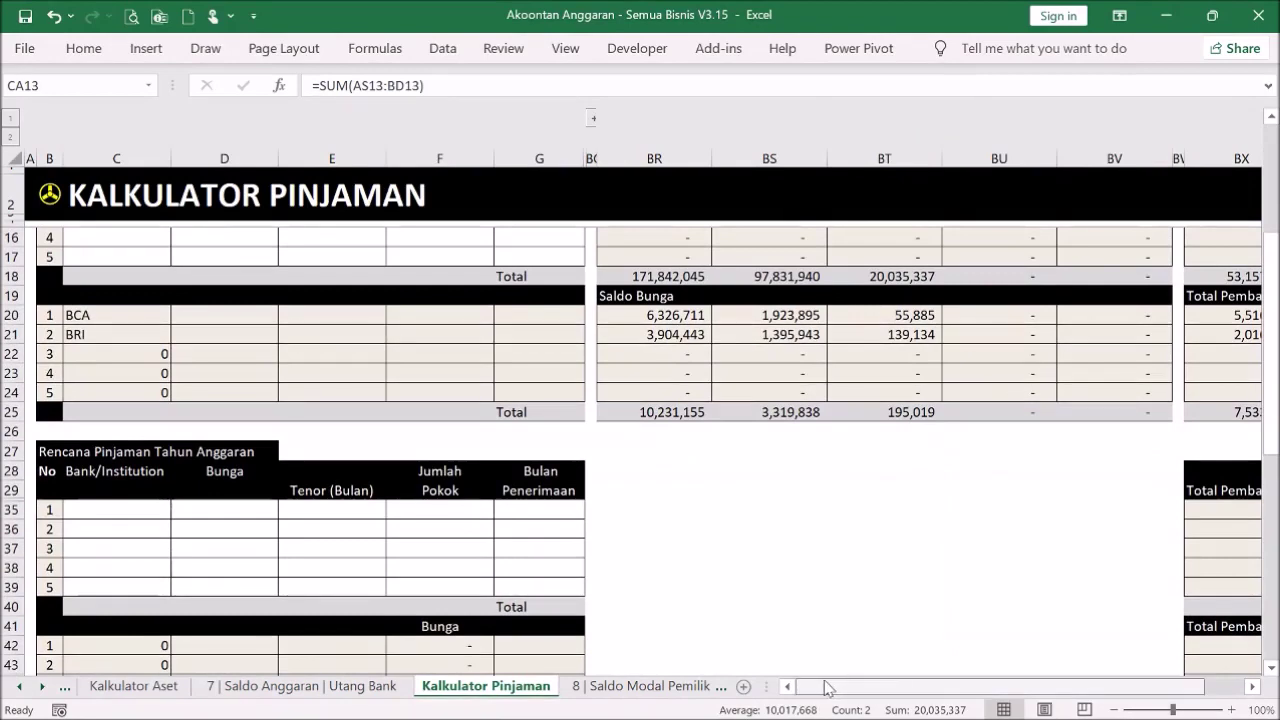
pyautogui.click(592, 118)
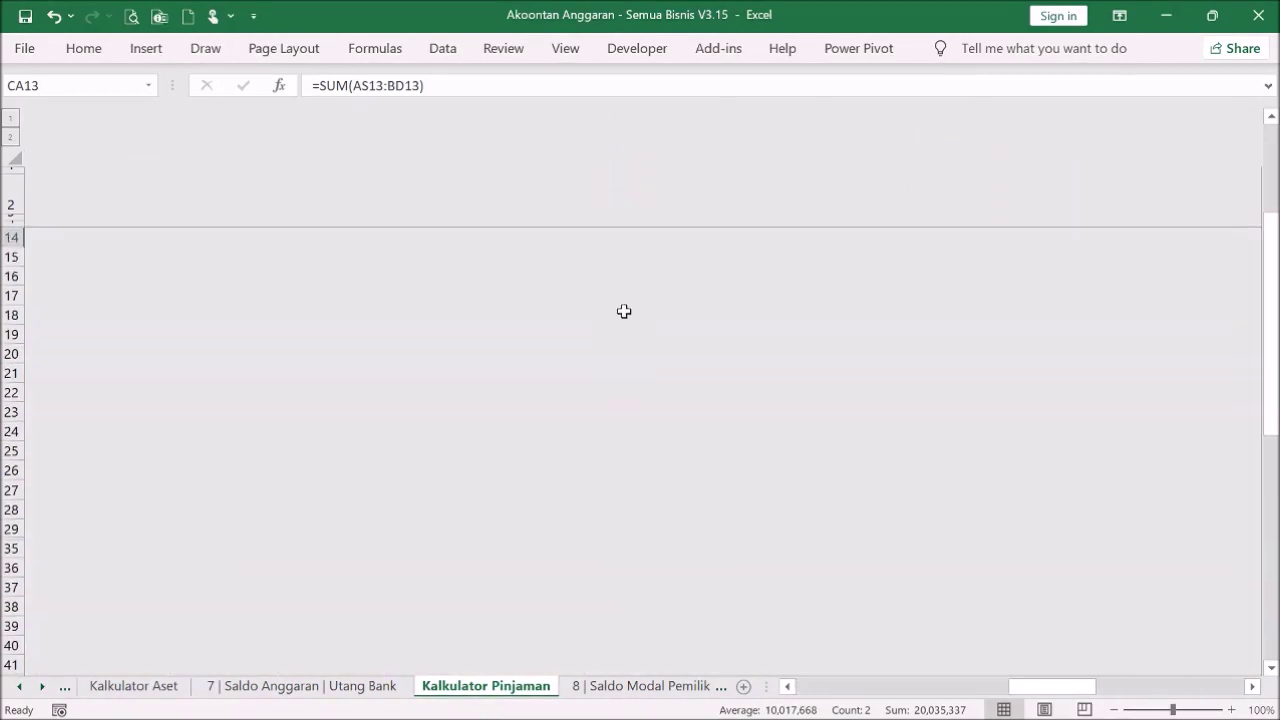
pyautogui.scroll(-4, 808, 354)
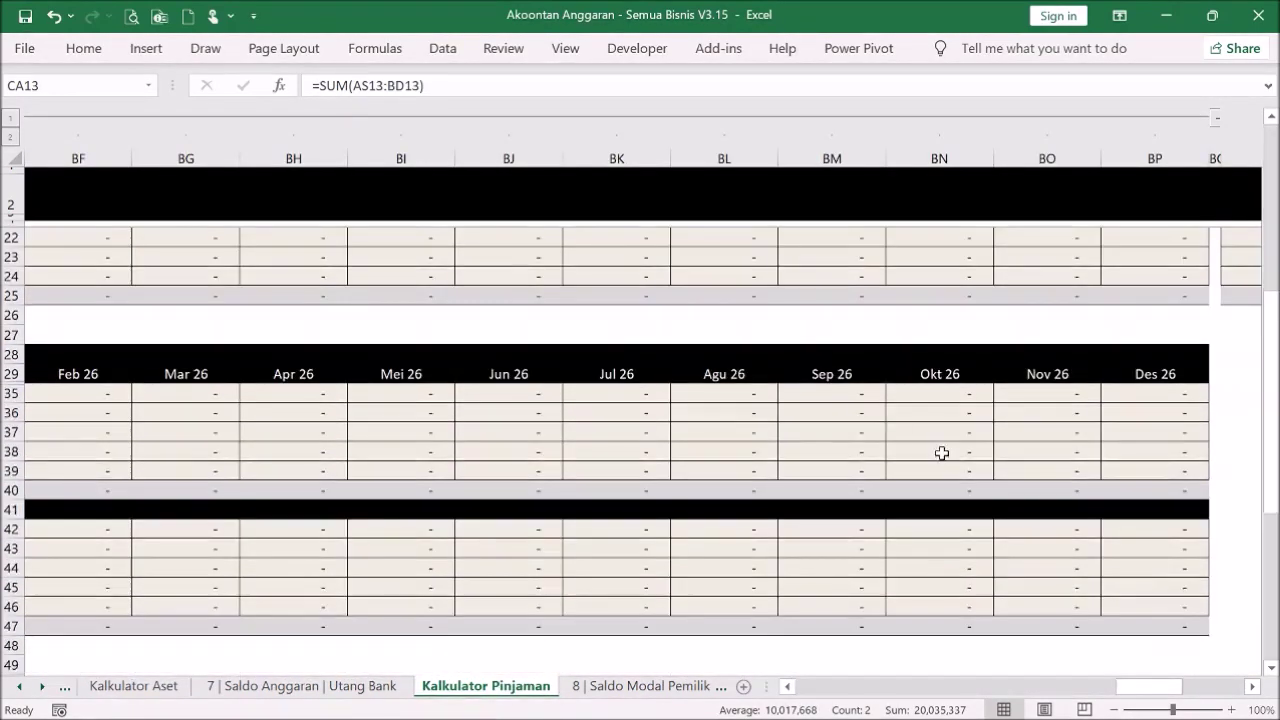
pyautogui.hscroll(-2, 1140, 688)
pyautogui.hscroll(-5, 900, 688)
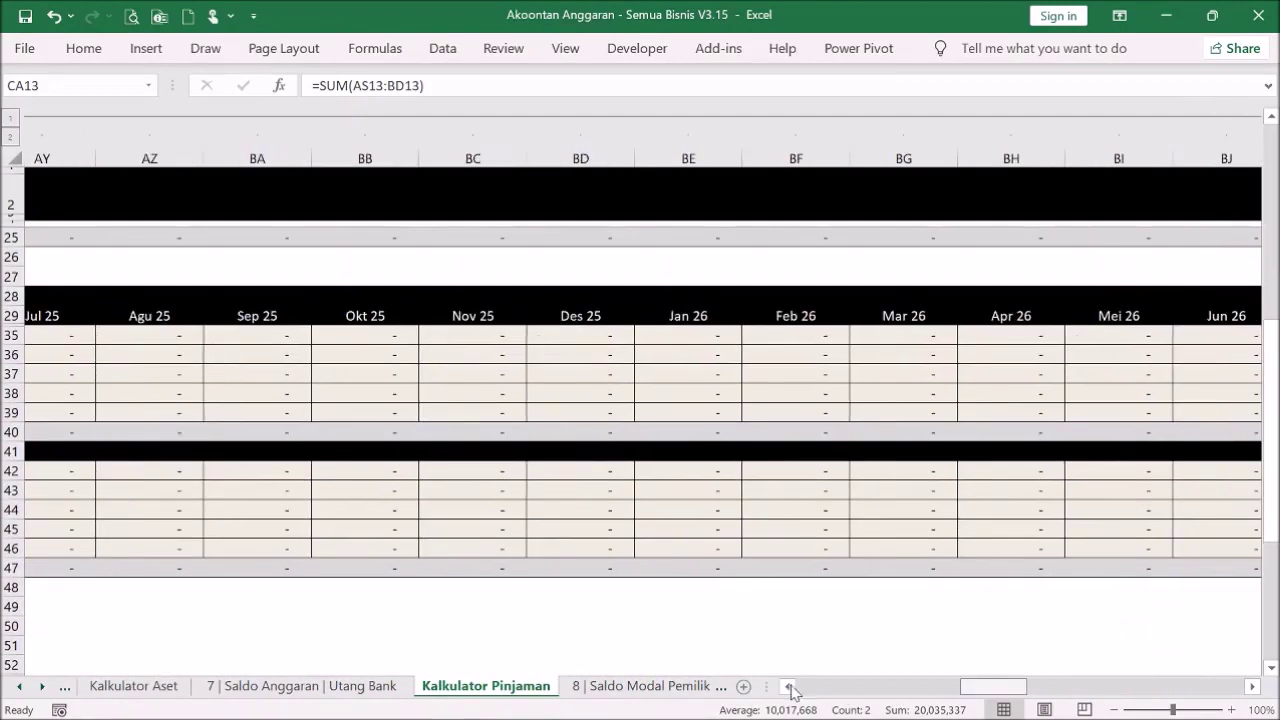
pyautogui.hscroll(-10, 762, 688)
pyautogui.scroll(3, 606, 551)
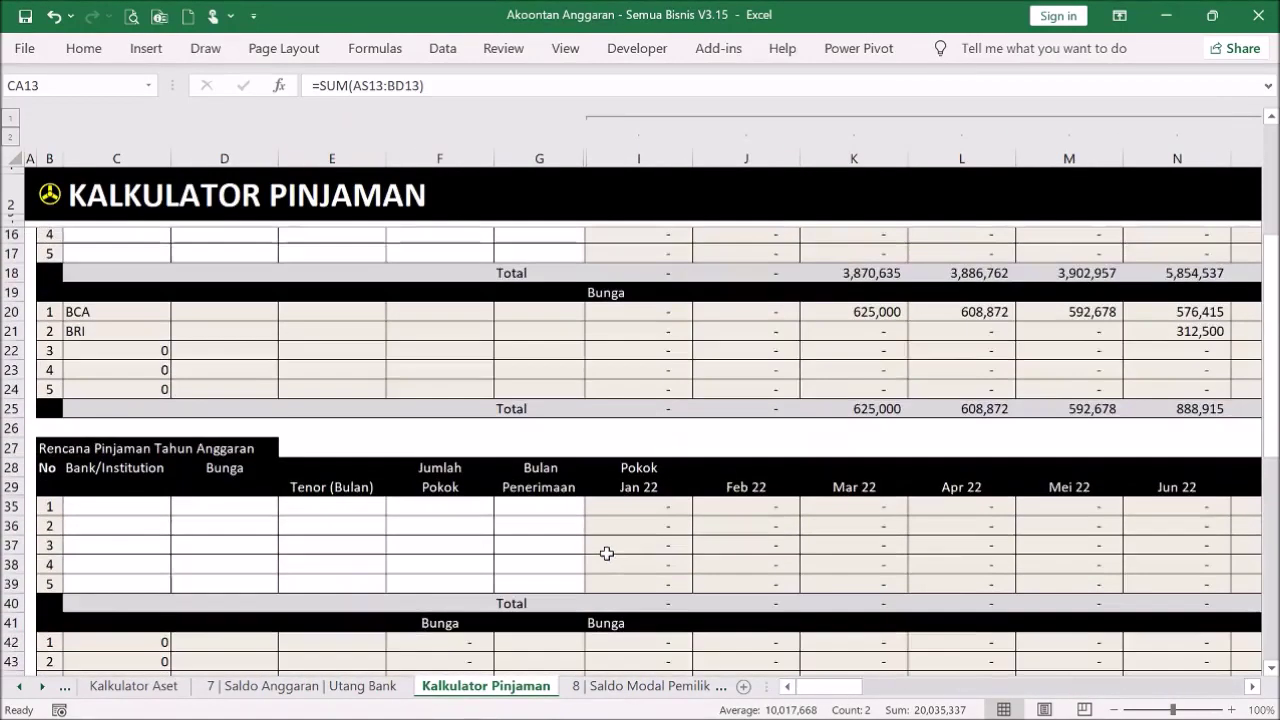
# Step: Enter BPR Sugih Artos as the first bank under Rencana Pinjaman Tahun Anggaran, with an interest rate (Bunga) of 6%
pyautogui.scroll(-1, 288, 445)
pyautogui.click(142, 450)
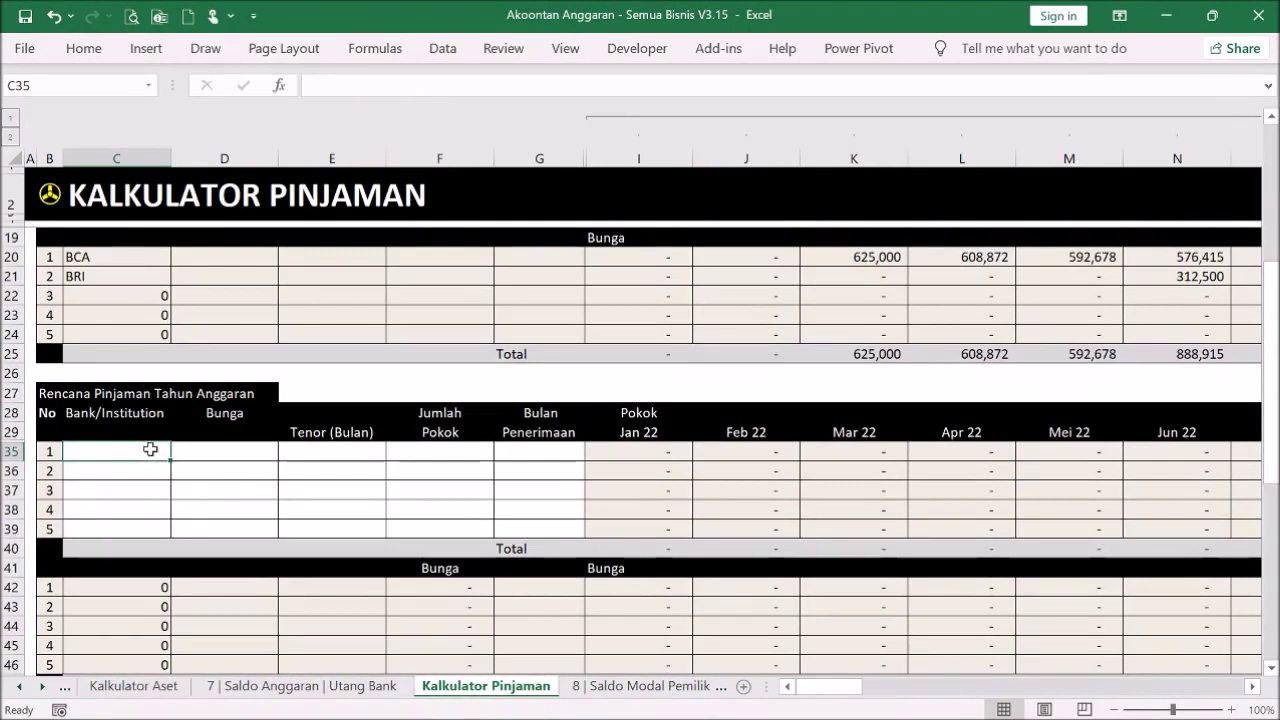
pyautogui.write('BPR Sugih Artos')
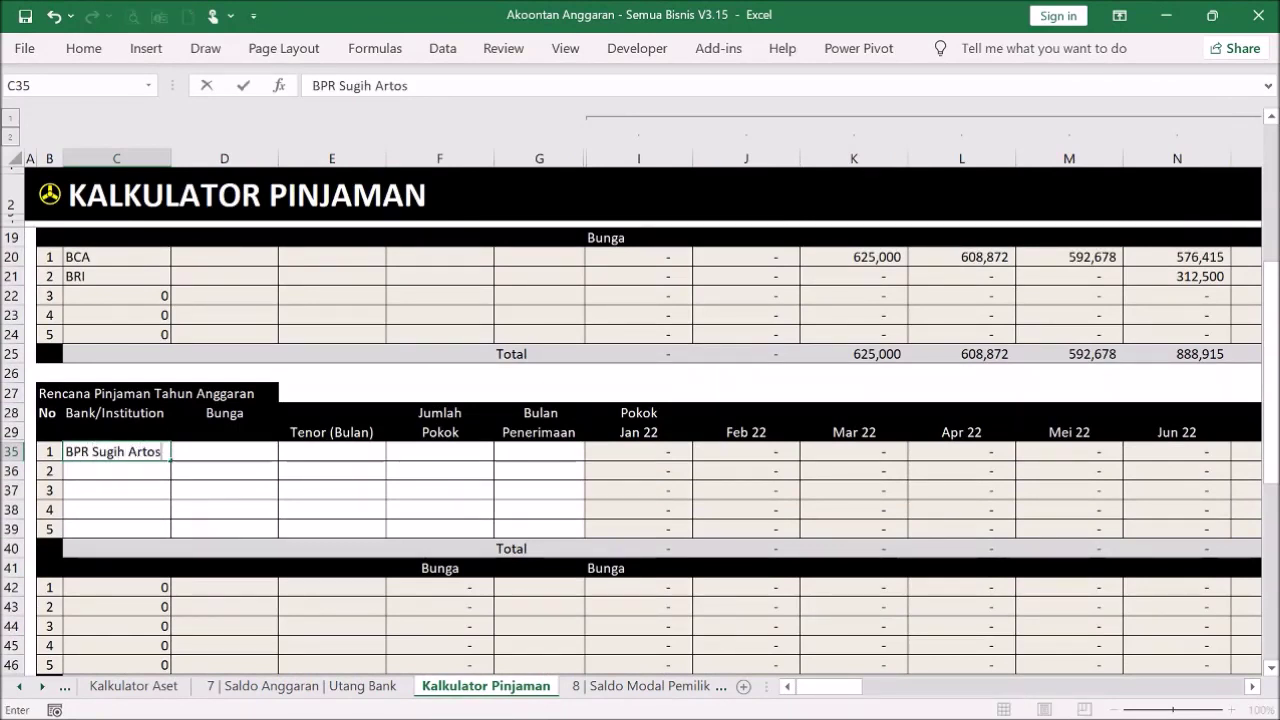
pyautogui.press('Return')
pyautogui.click(216, 447)
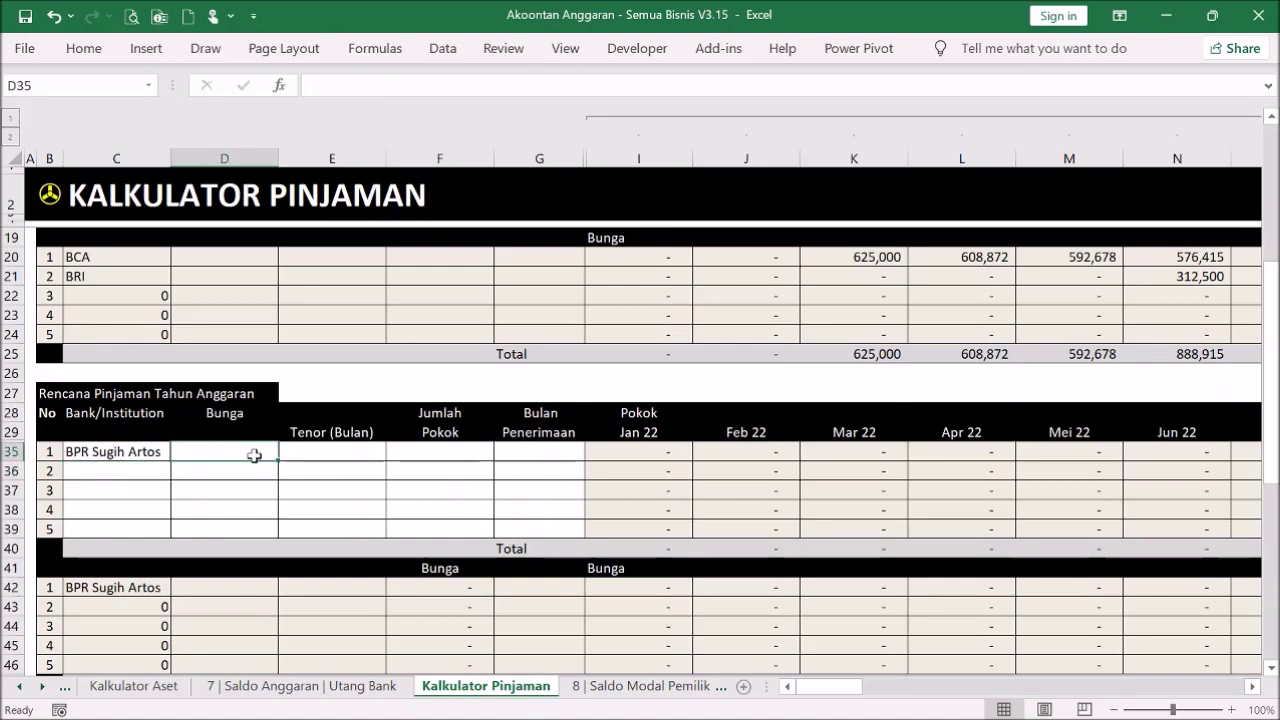
pyautogui.write('6')
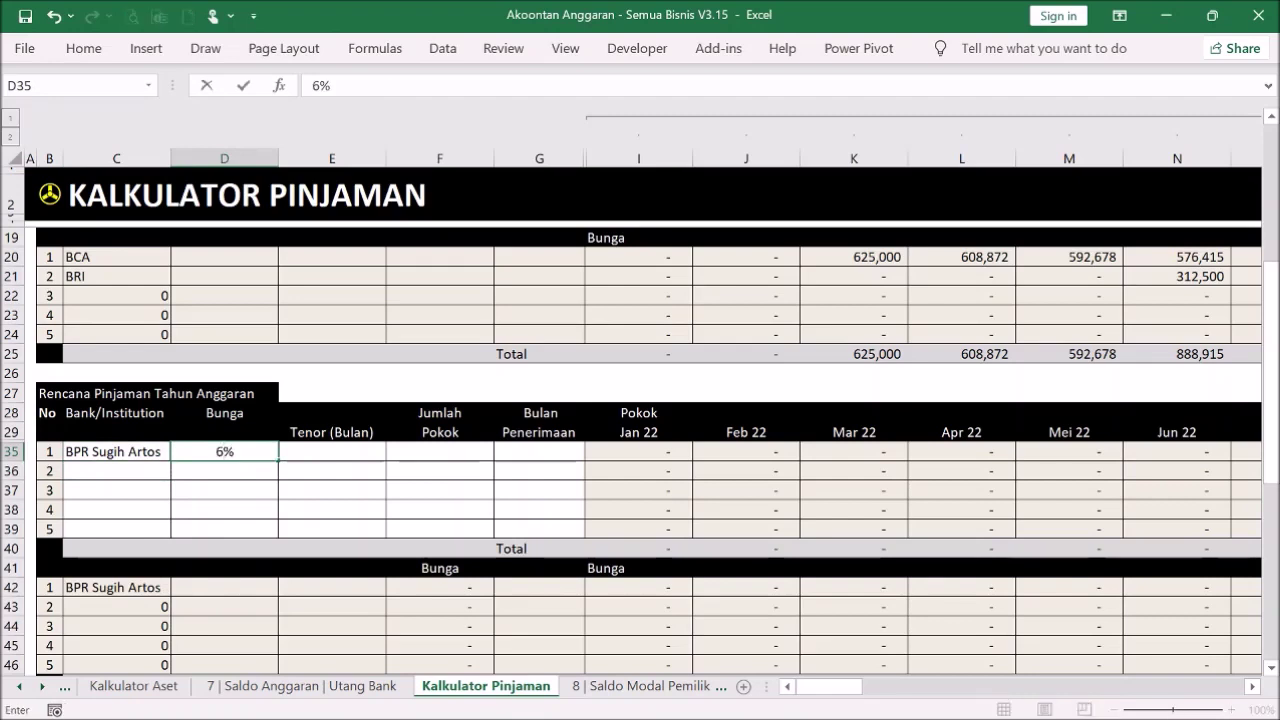
pyautogui.press('Return')
# Step: Set the BPR Sugih Artos loan's Tenor (Bulan) to 24 and its Jumlah Pokok to 100000000
pyautogui.click(330, 450)
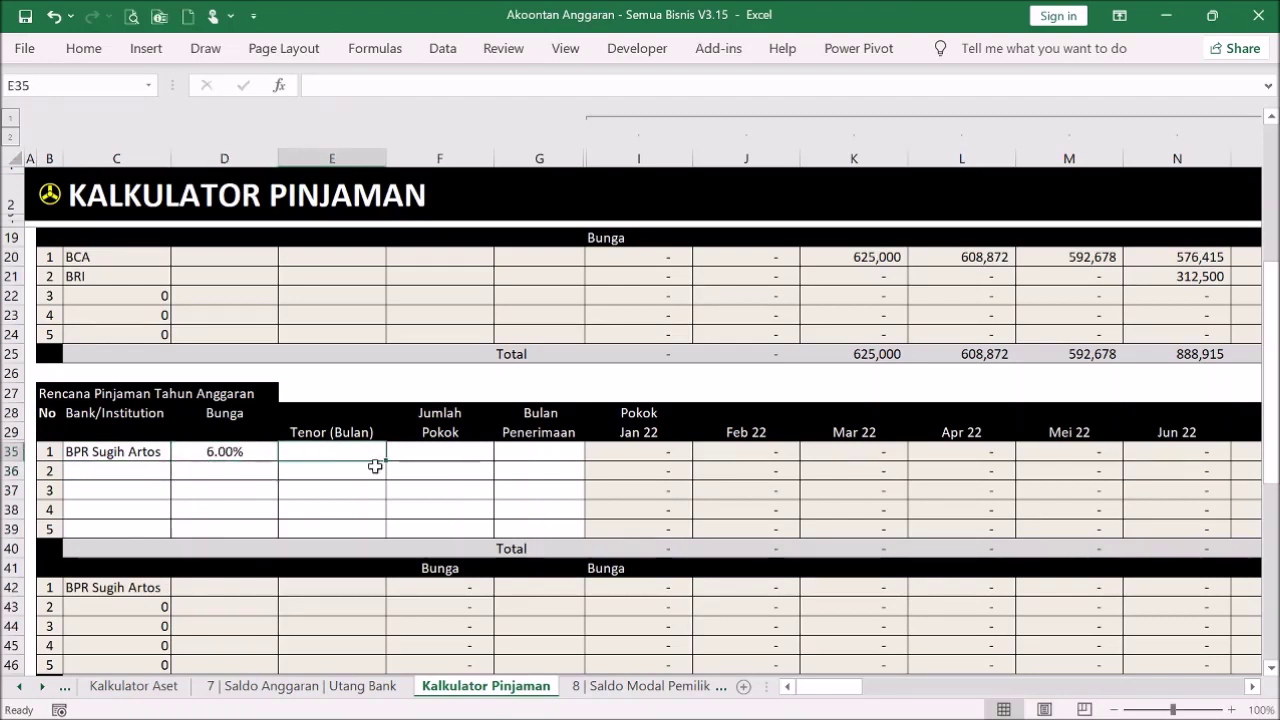
pyautogui.write('24')
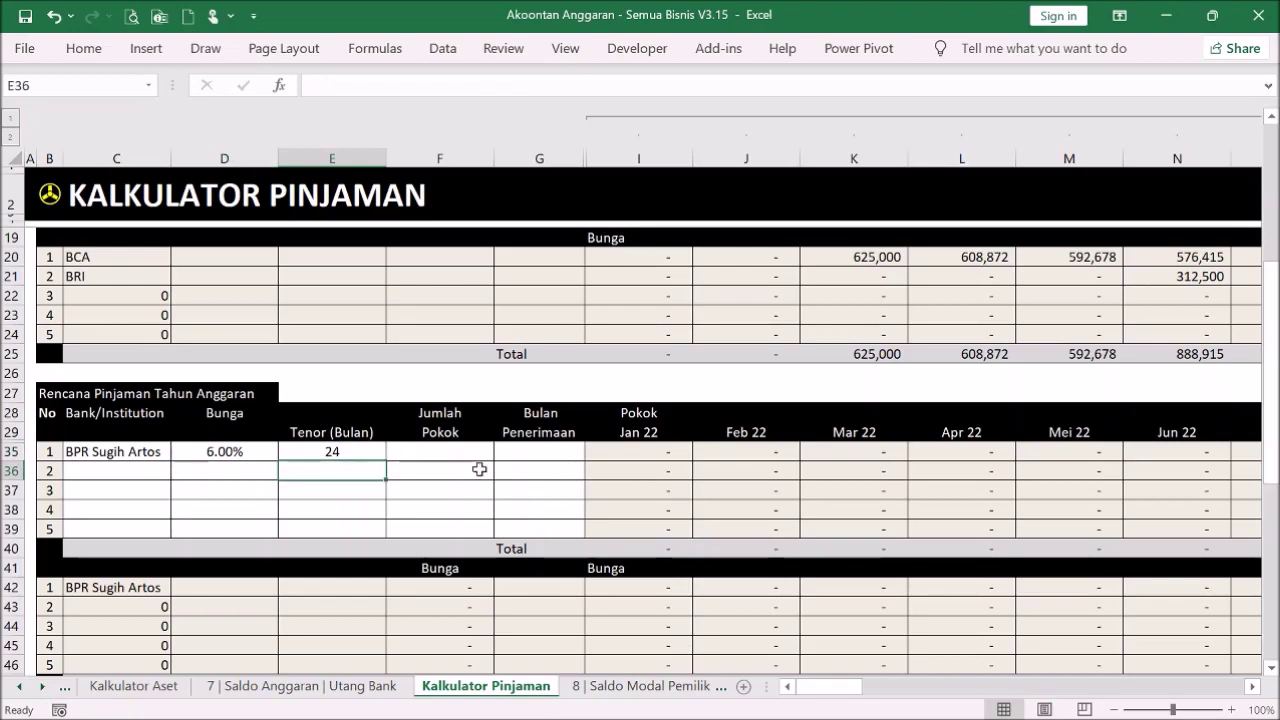
pyautogui.click(451, 453)
pyautogui.write('100')
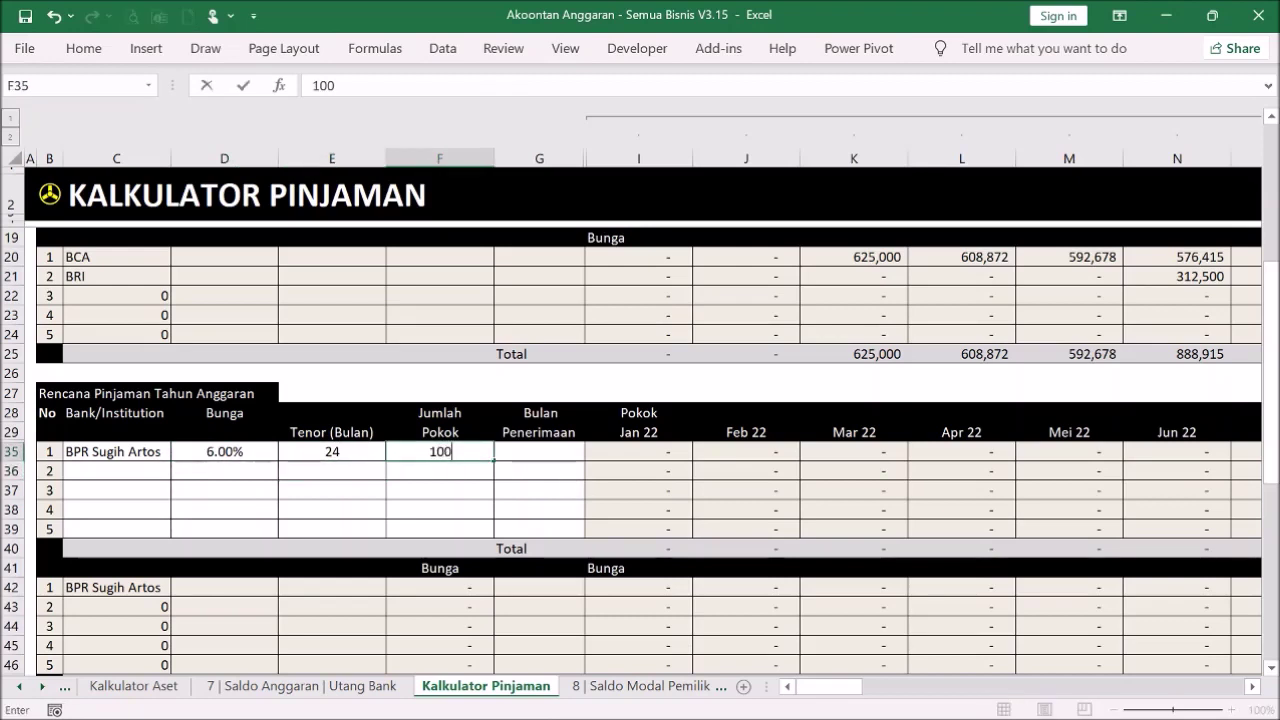
pyautogui.write('00000')
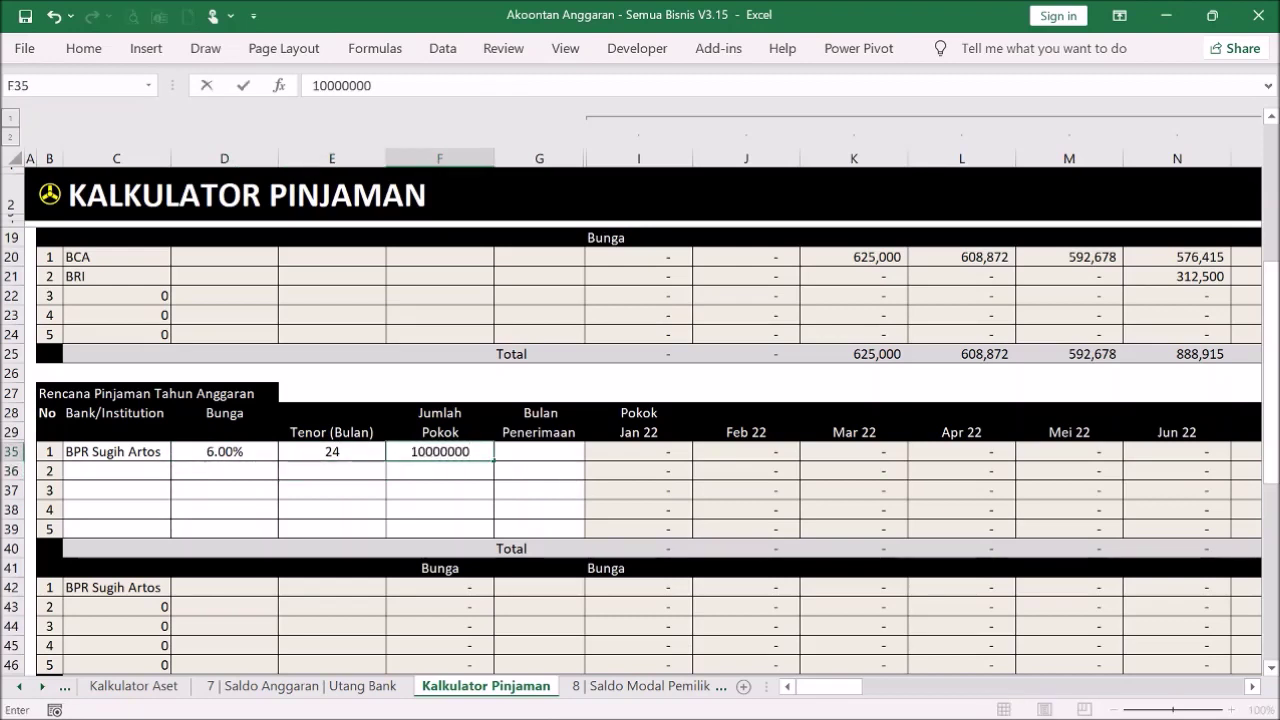
pyautogui.press('Return')
pyautogui.click(459, 447)
pyautogui.click(372, 86)
pyautogui.write('0')
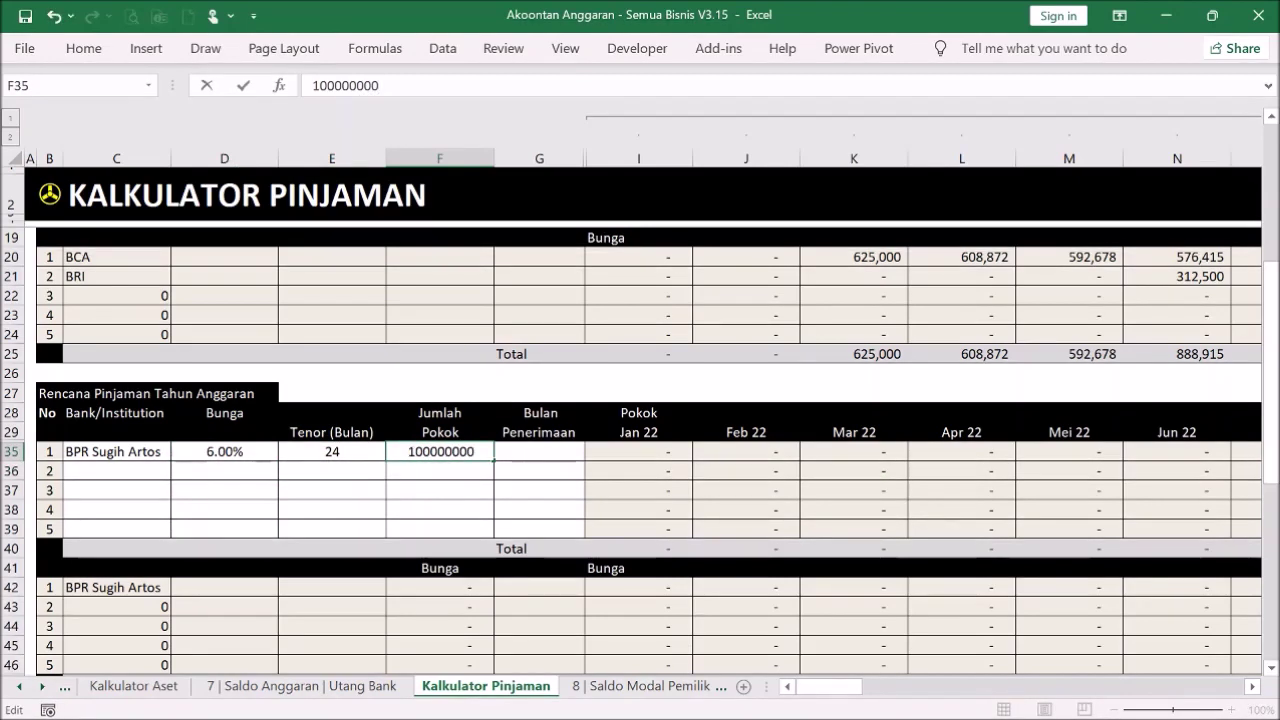
pyautogui.press('Return')
# Step: Enter 4 as the Bulan Penerimaan of the planned BPR Sugih Artos loan
pyautogui.click(540, 451)
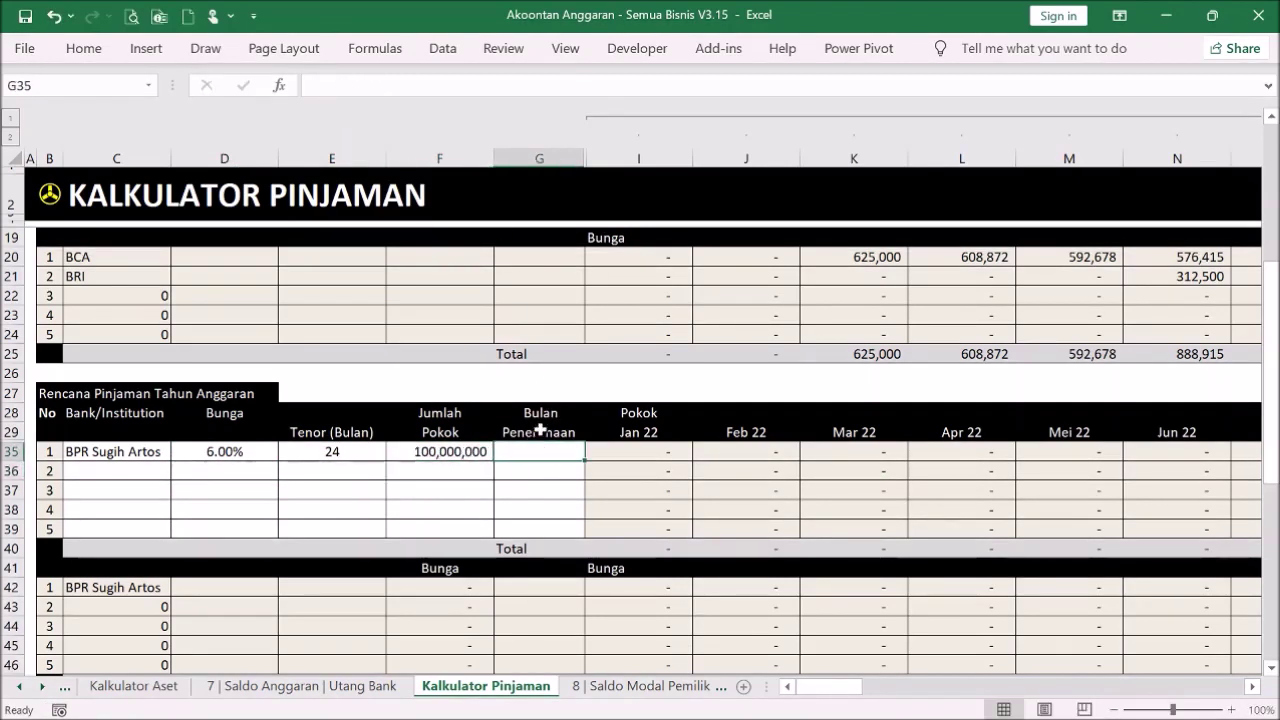
pyautogui.write('4')
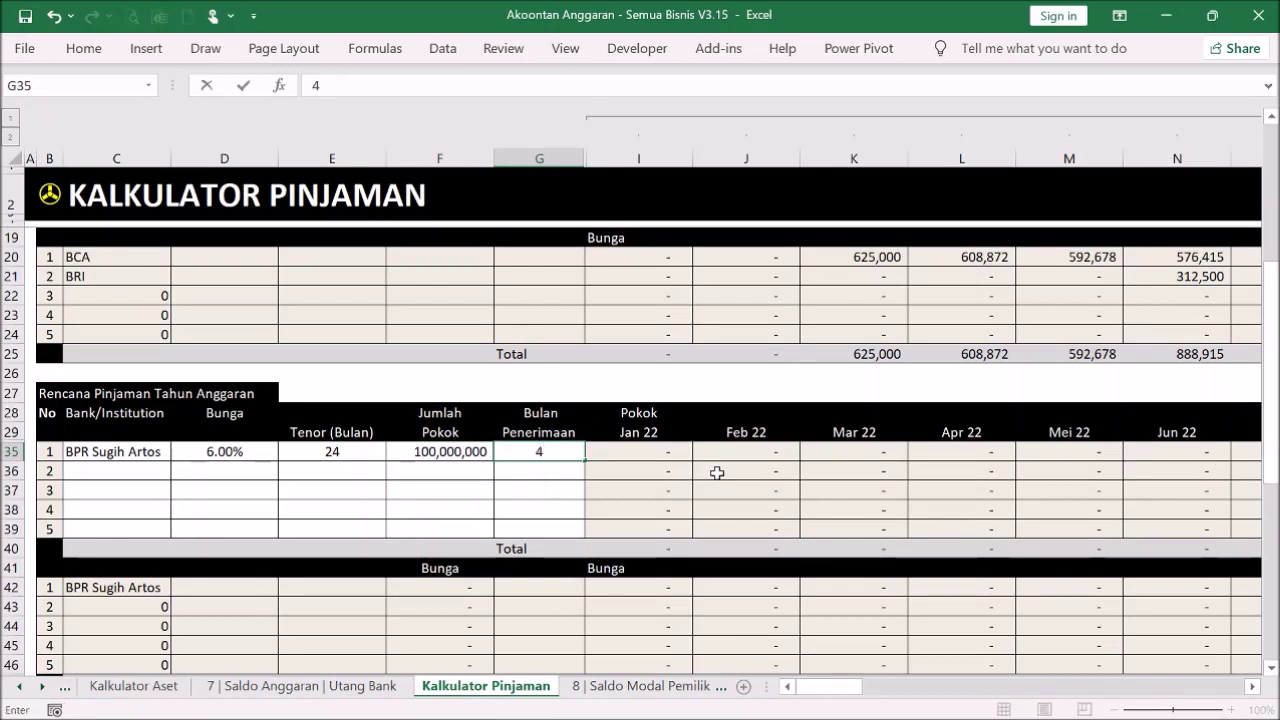
pyautogui.press('Return')
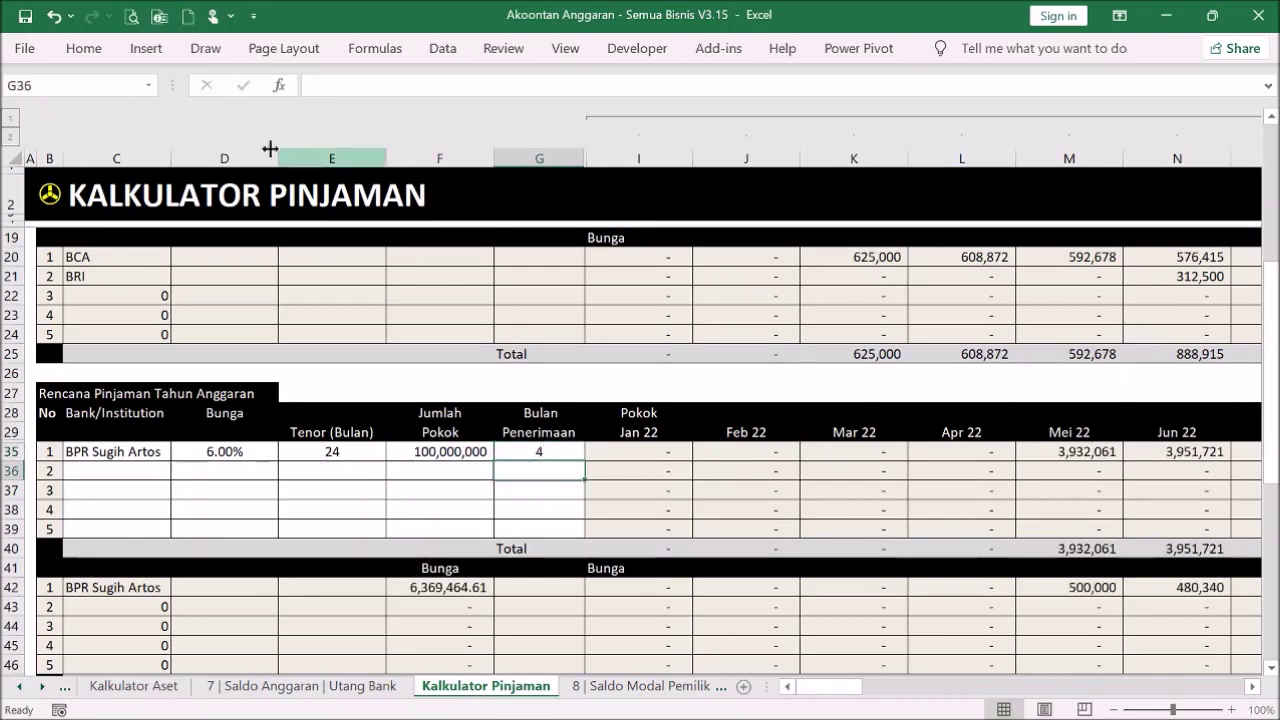
# Step: Collapse the monthly schedule columns and check the planned loan's yearly Total Pembayaran Pokok and Bunga
pyautogui.click(15, 118)
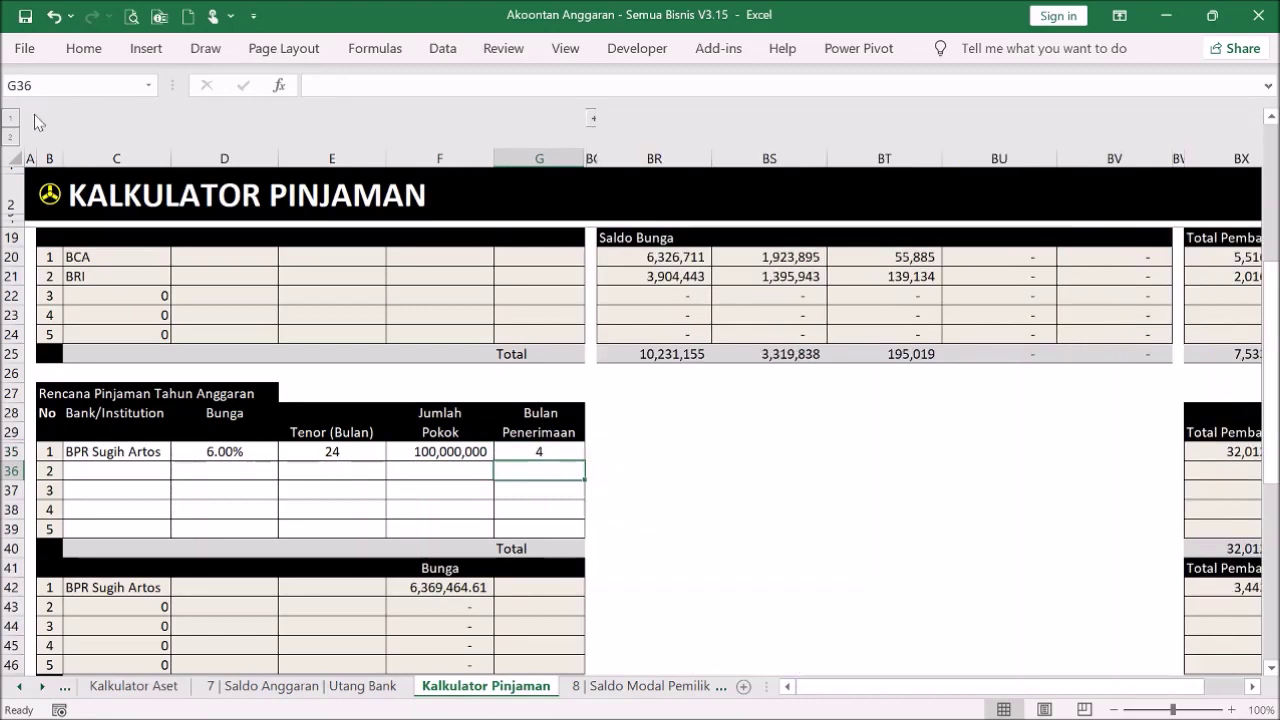
pyautogui.moveTo(1081, 688); pyautogui.dragTo(1119, 689)
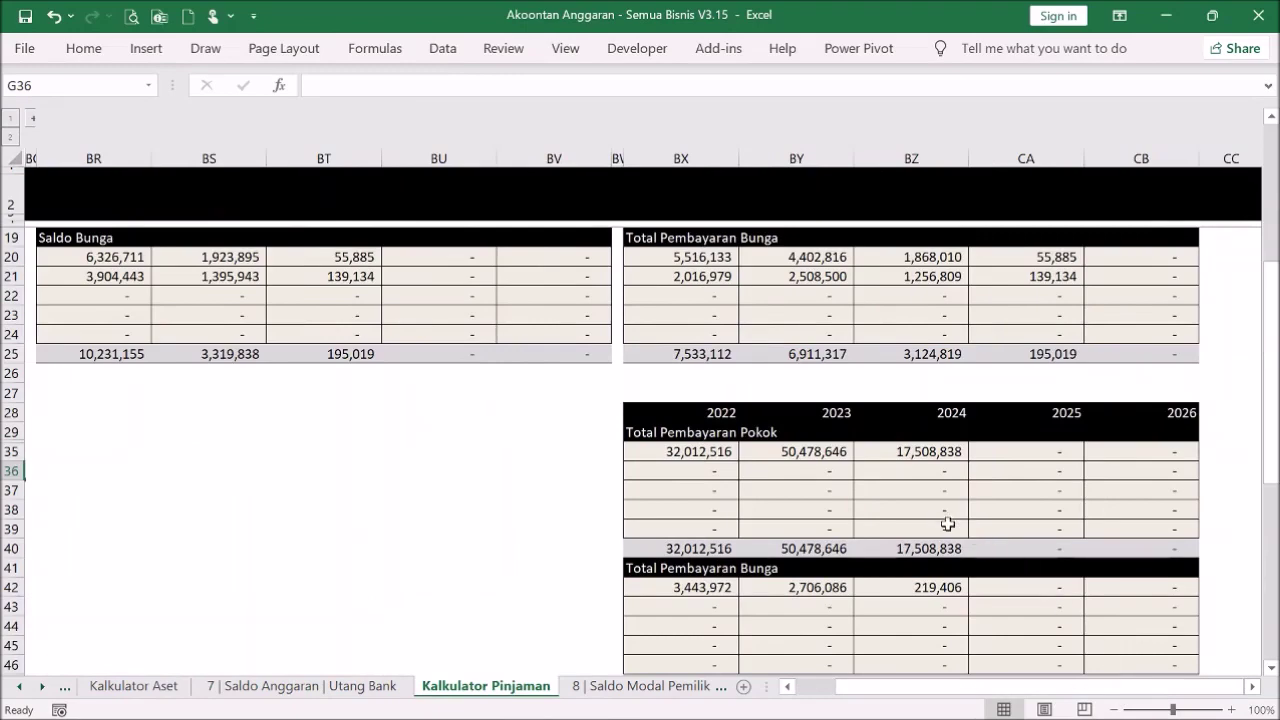
pyautogui.scroll(-2, 947, 524)
pyautogui.moveTo(1057, 694); pyautogui.dragTo(955, 694)
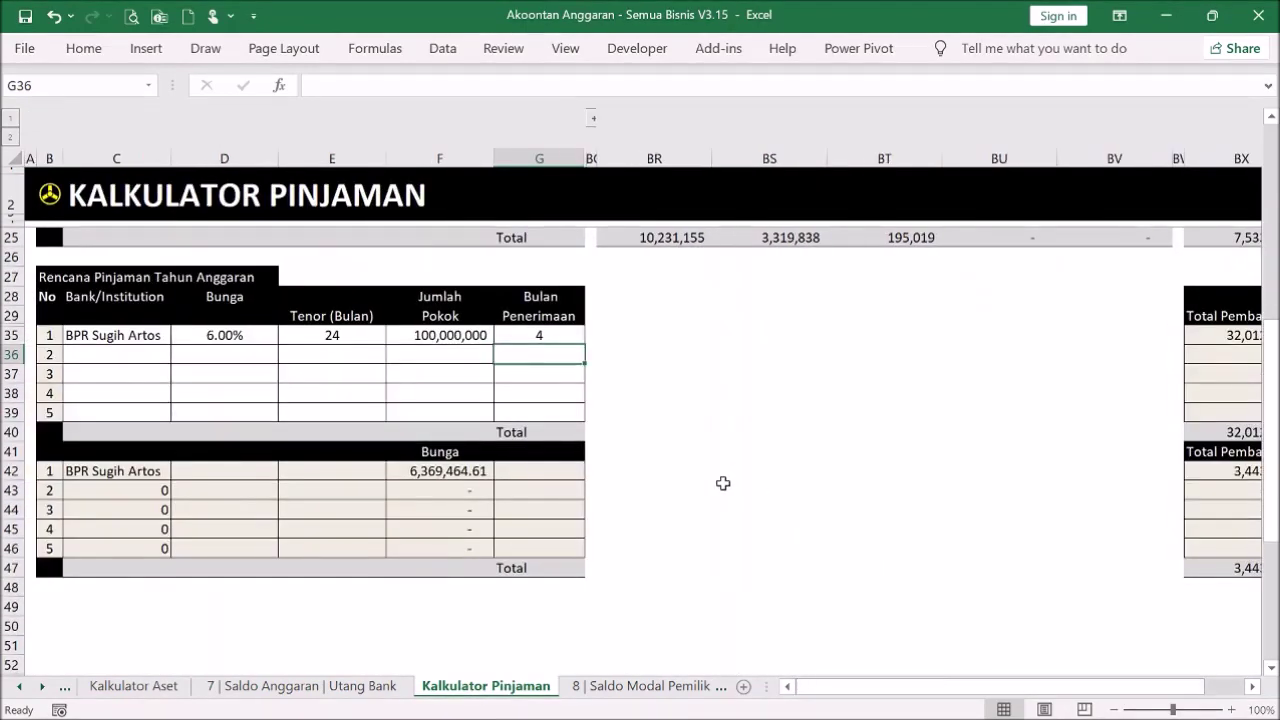
# Step: Copy the planned BPR Sugih Artos loan's total Bunga and paste it as a value into its 2022 Utang Baru Bunga on the Utang Bank sheet
pyautogui.click(449, 470)
pyautogui.rightClick(450, 472)
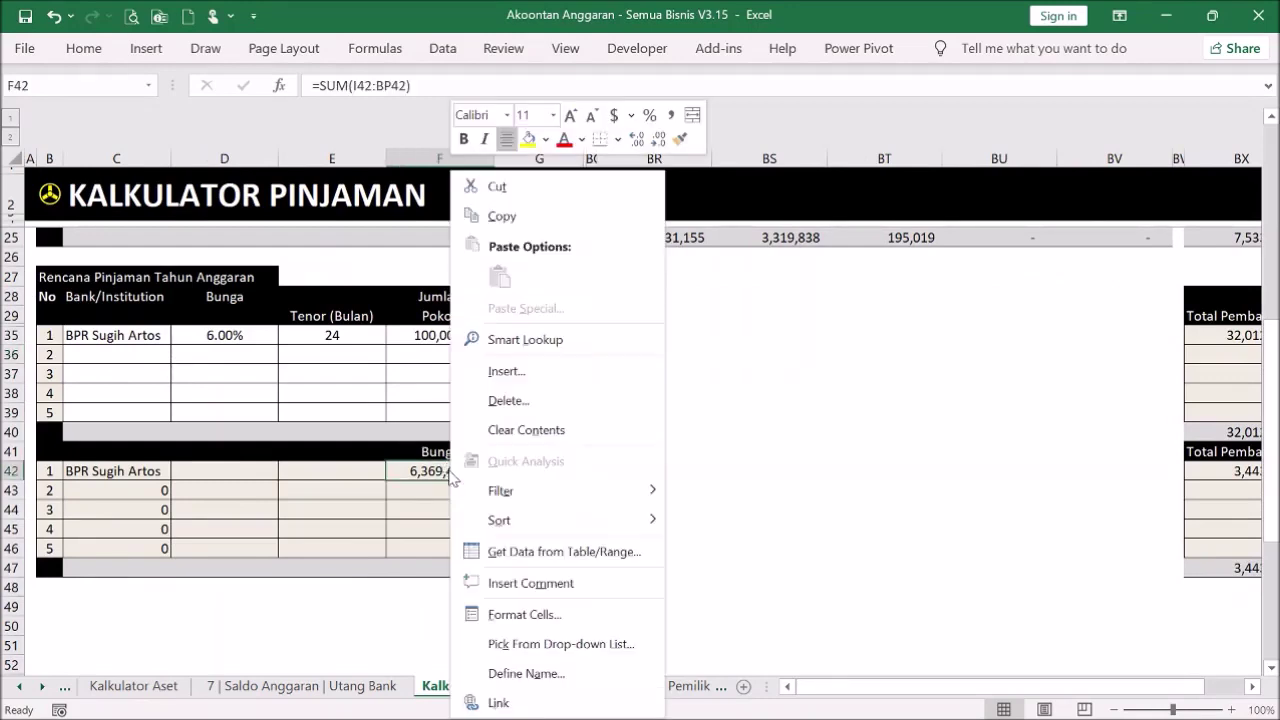
pyautogui.click(527, 219)
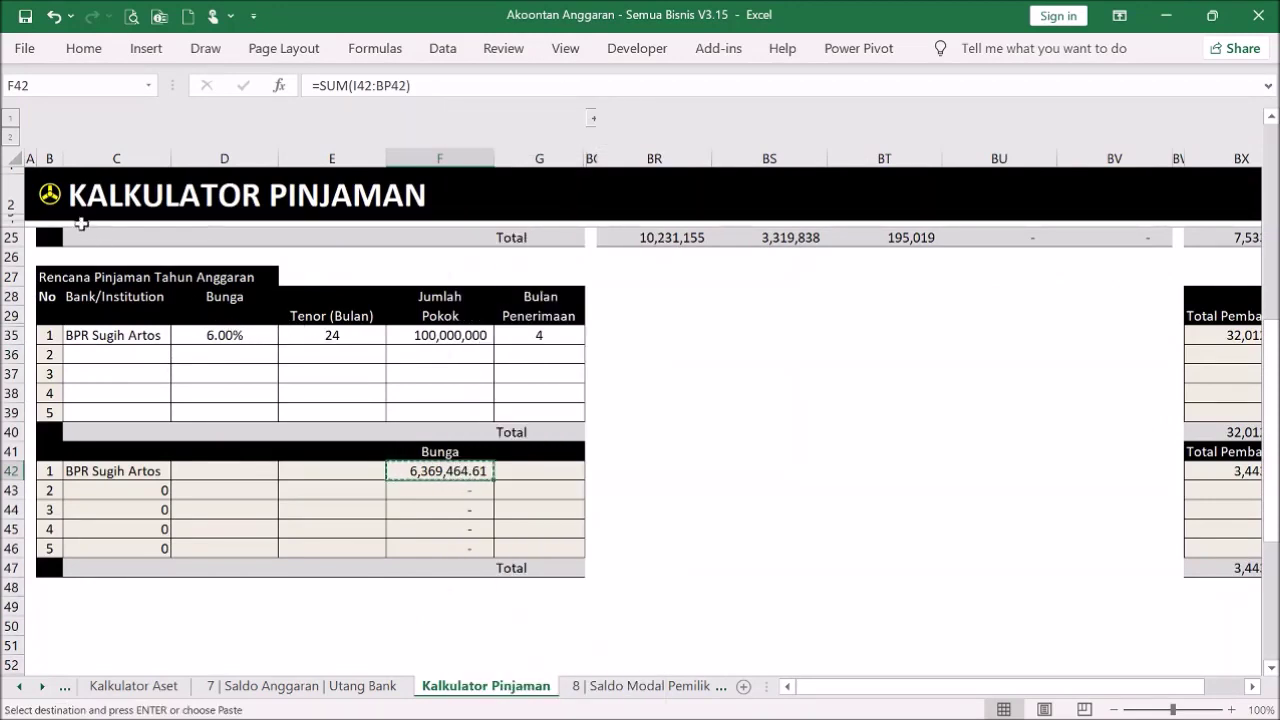
pyautogui.click(367, 688)
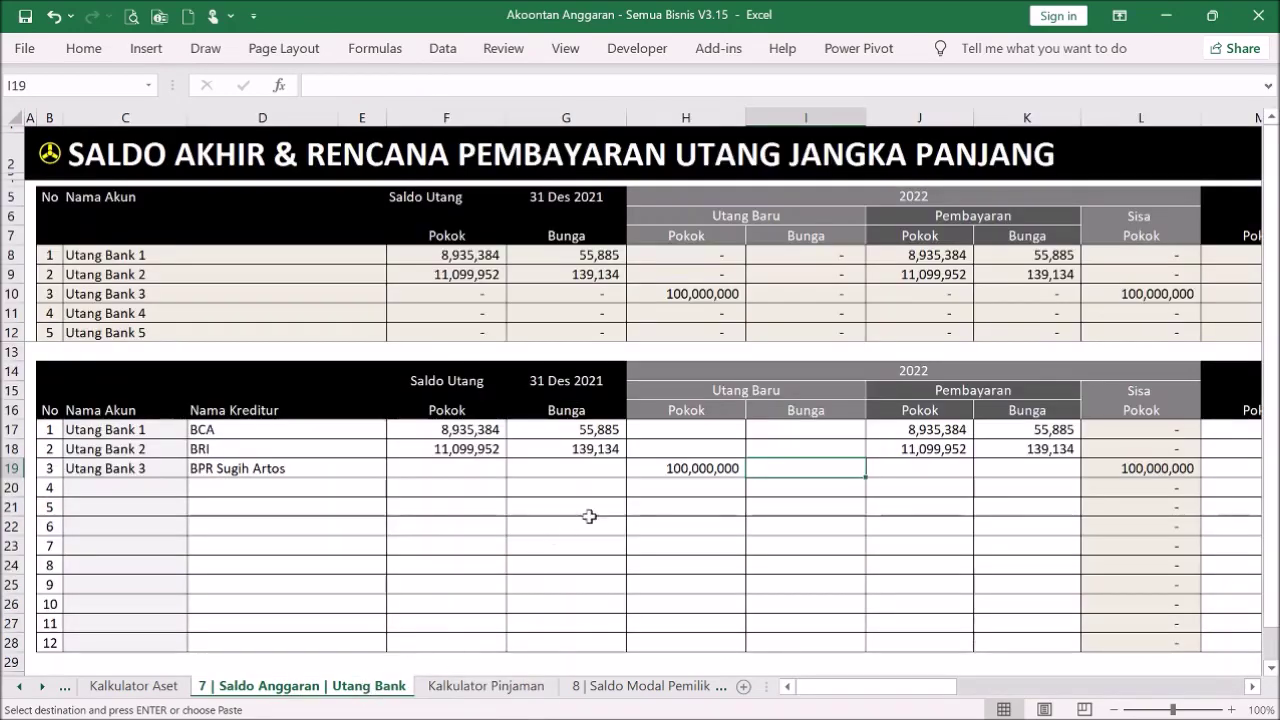
pyautogui.rightClick(823, 471)
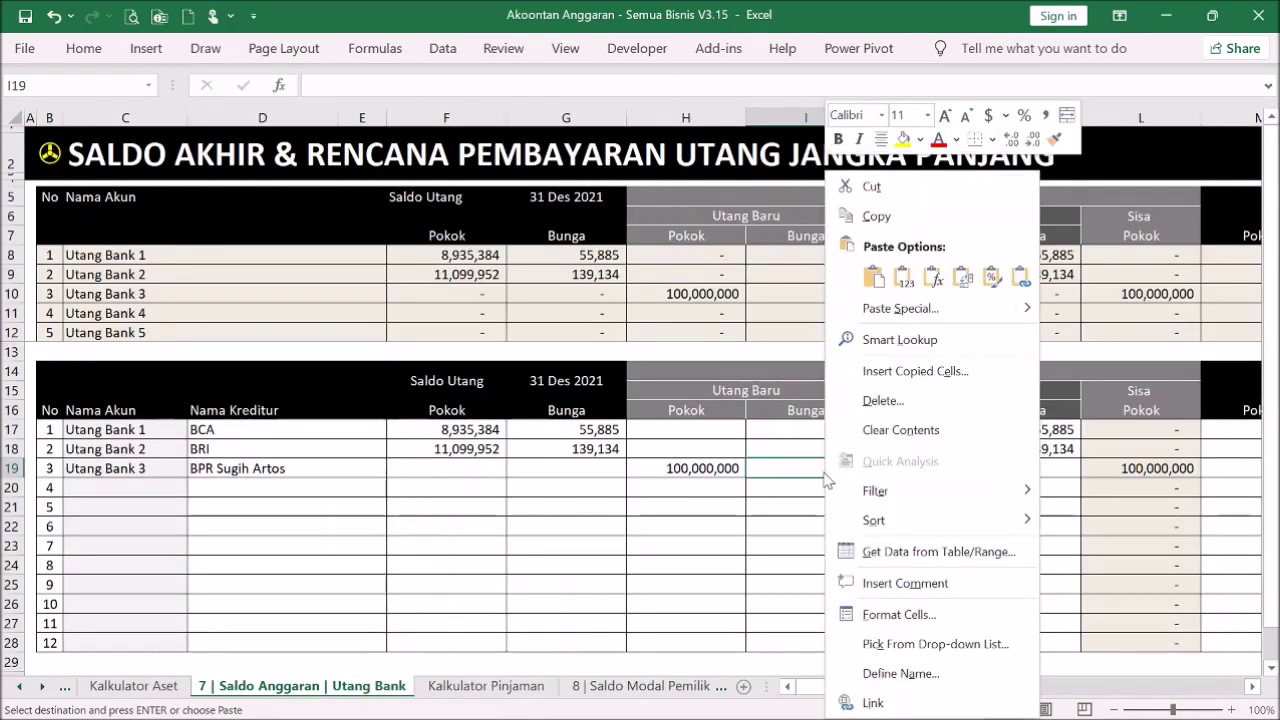
pyautogui.click(905, 285)
pyautogui.click(762, 565)
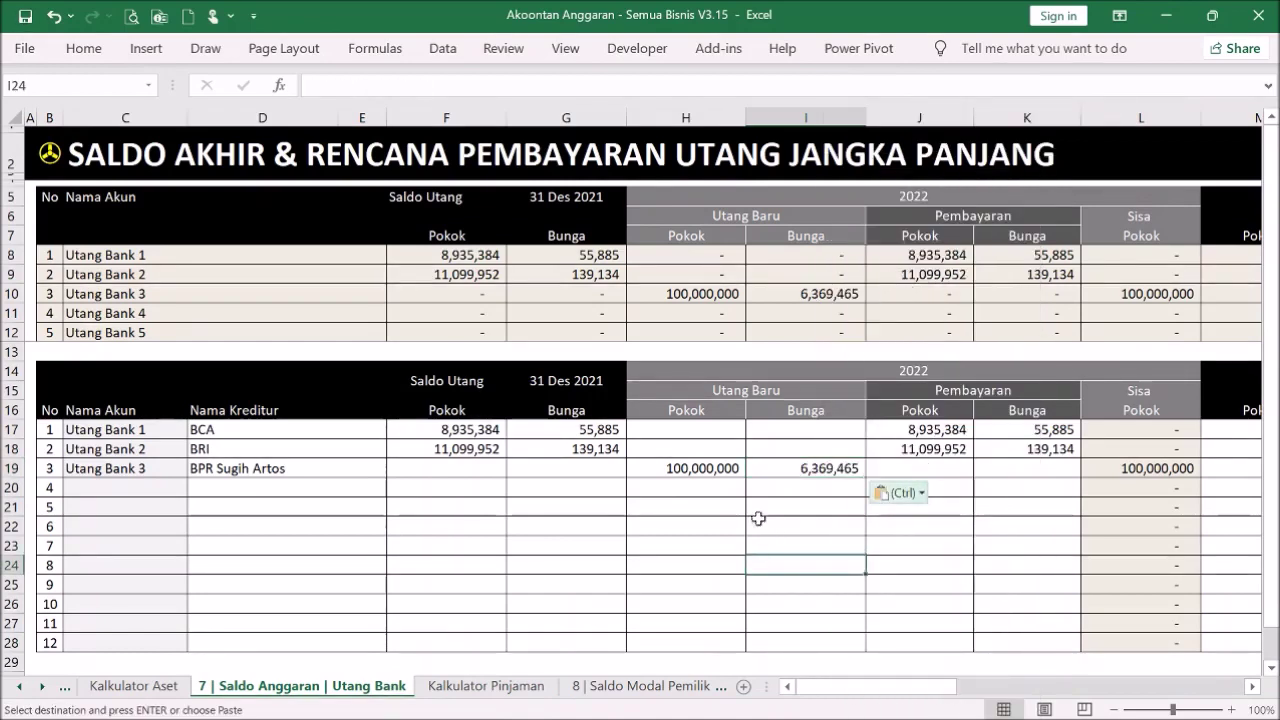
# Step: Copy BPR Sugih Artos's 2022 Total Pembayaran Pokok from Kalkulator Pinjaman and paste it as a value into its 2022 Pembayaran Pokok on the Utang Bank sheet
pyautogui.click(495, 690)
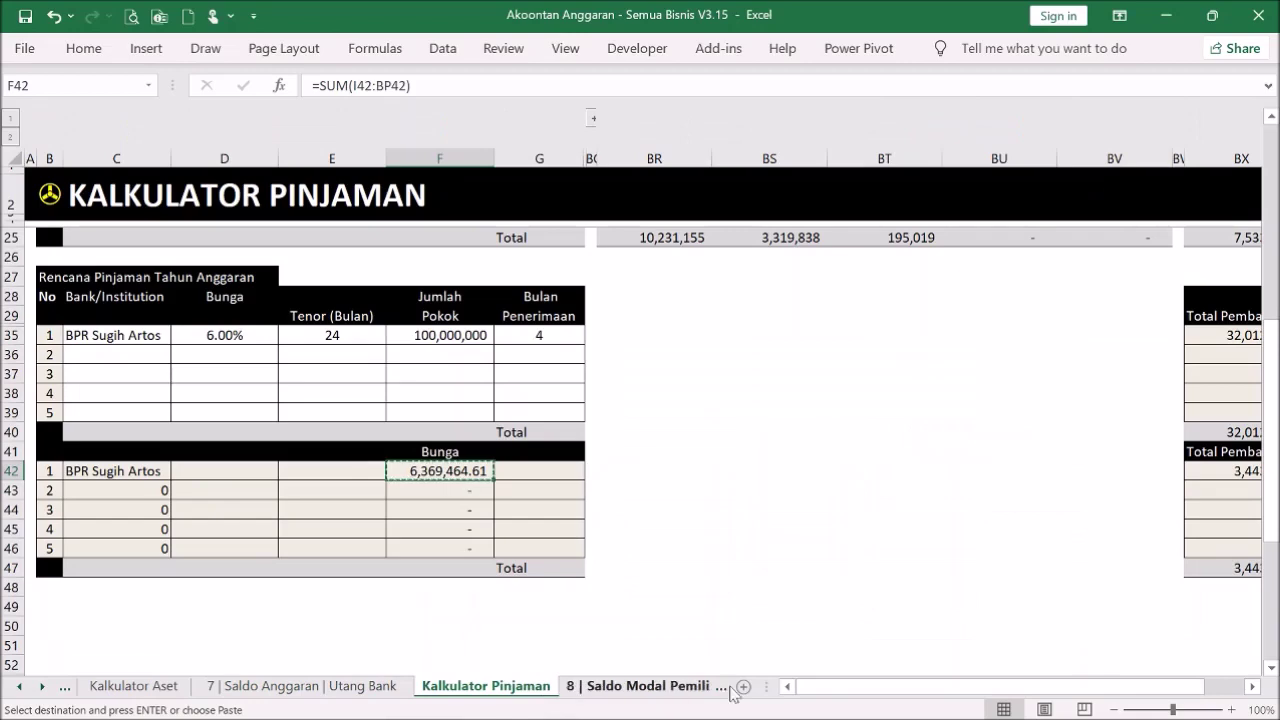
pyautogui.moveTo(955, 687); pyautogui.dragTo(1150, 686)
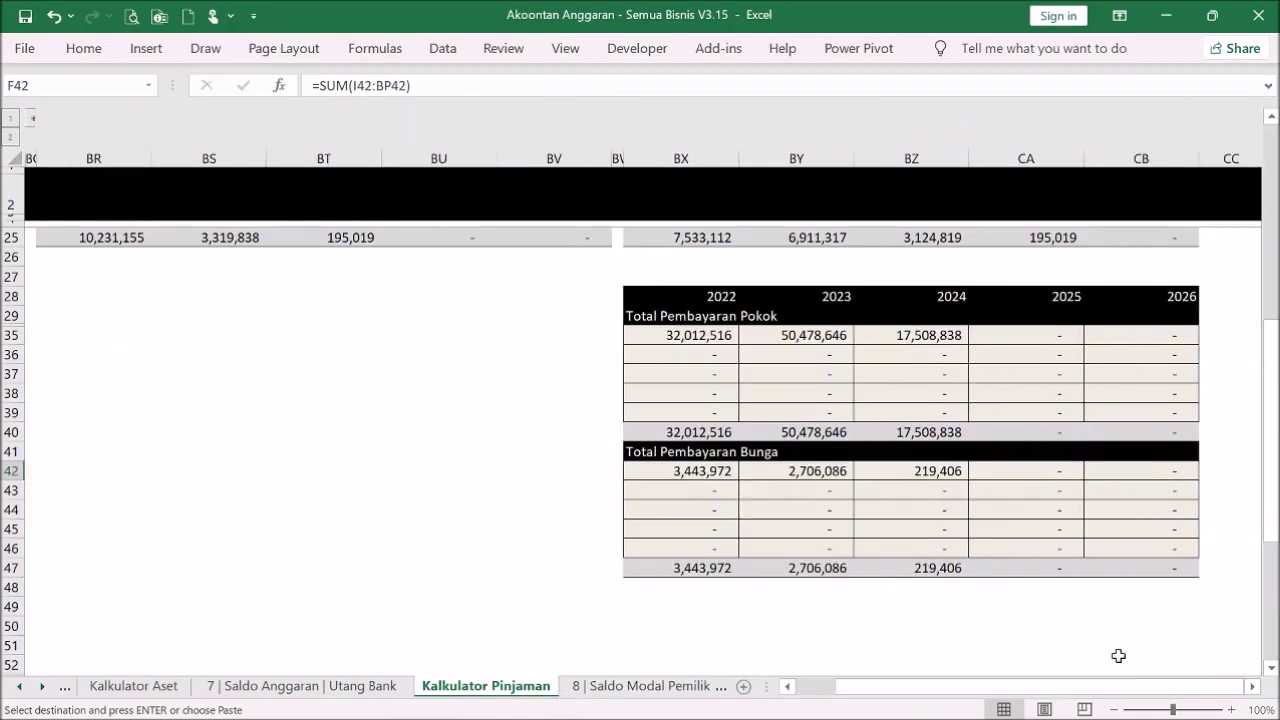
pyautogui.click(948, 333)
pyautogui.click(714, 338)
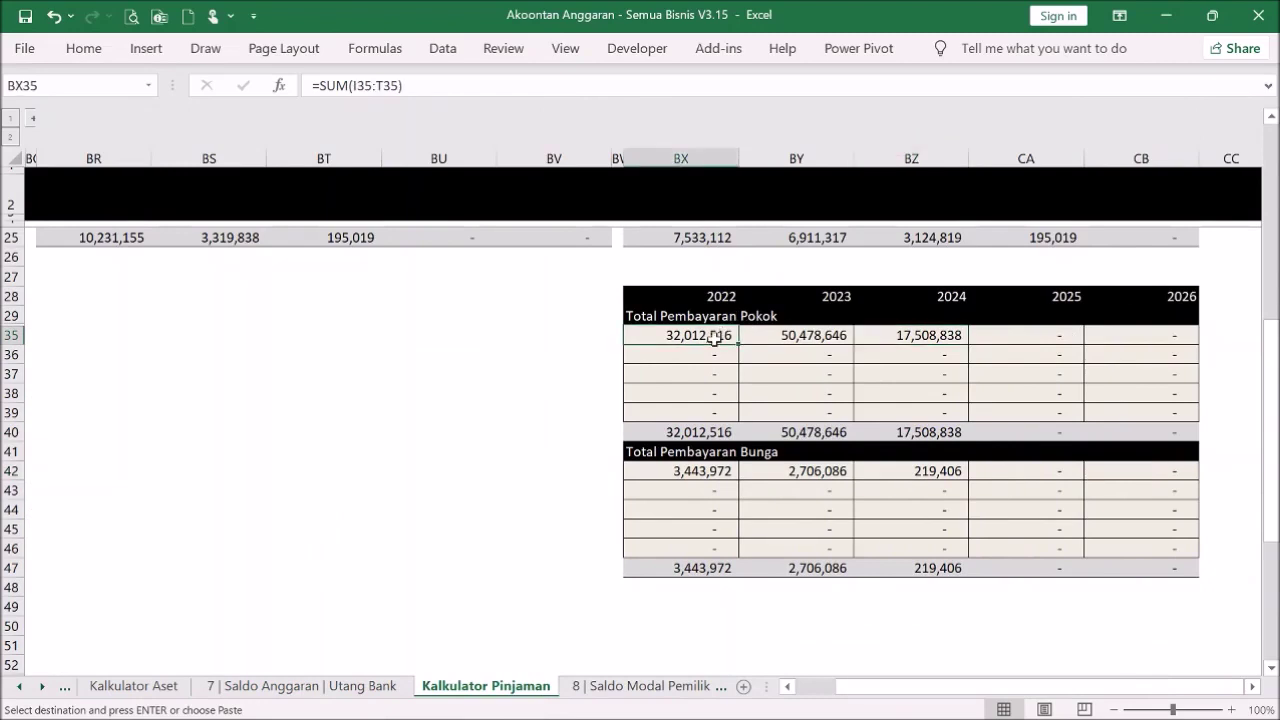
pyautogui.rightClick(714, 338)
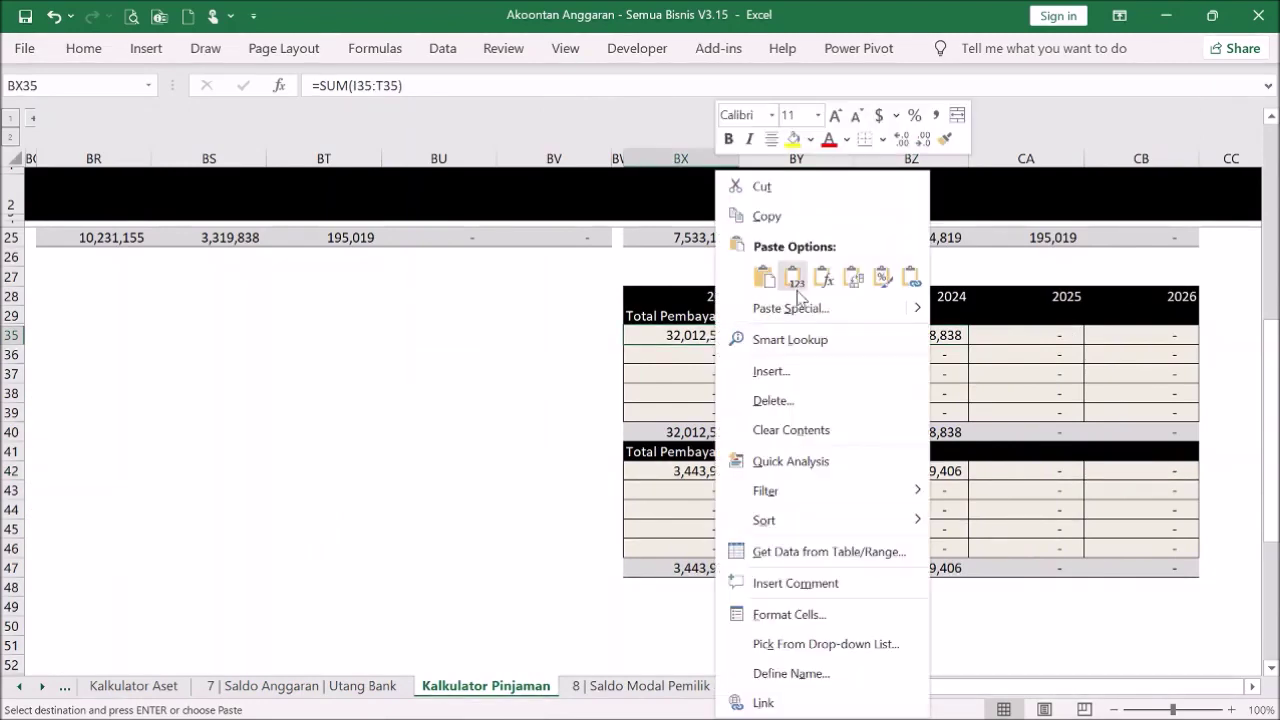
pyautogui.click(763, 216)
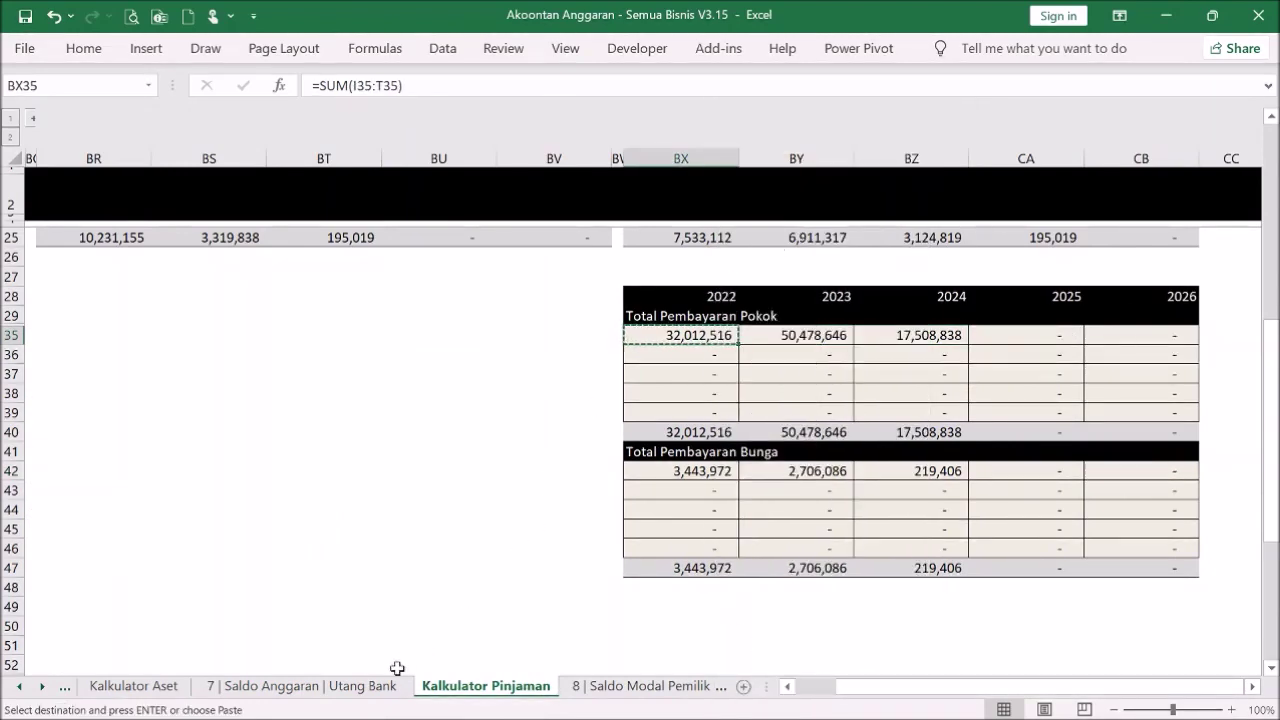
pyautogui.hotkey('ctrl', 'pageup')
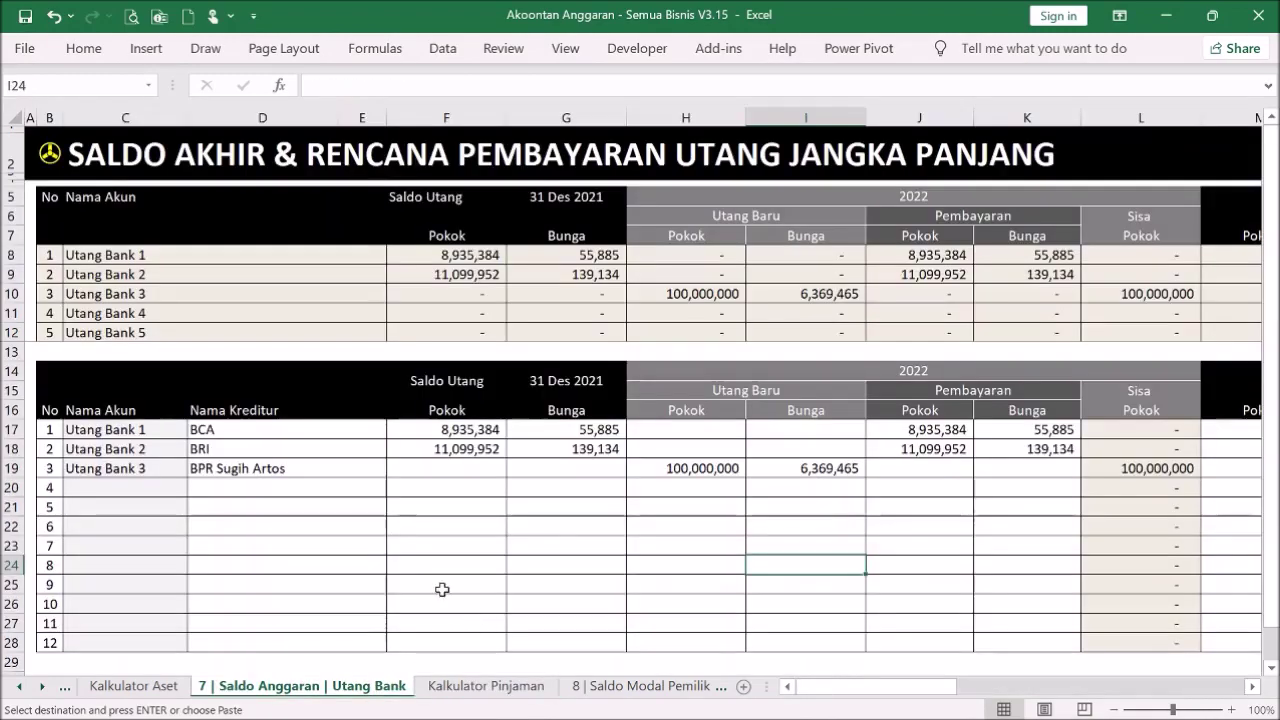
pyautogui.click(940, 467)
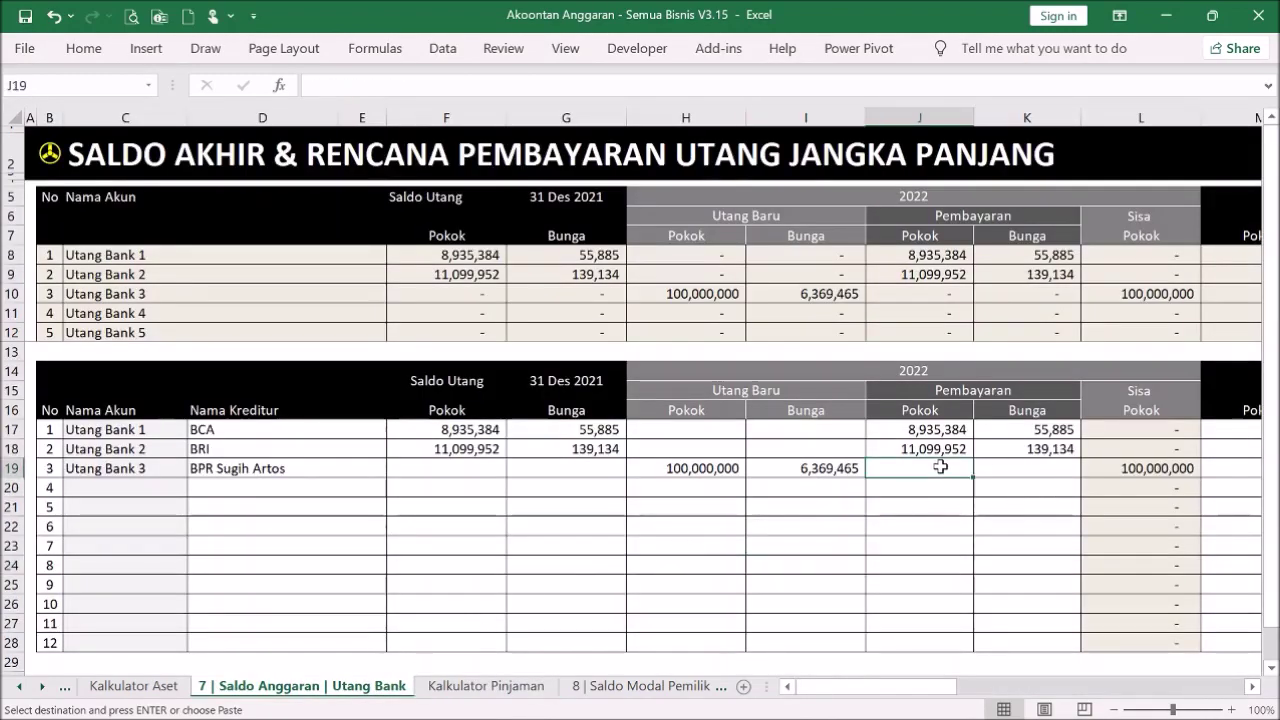
pyautogui.rightClick(940, 468)
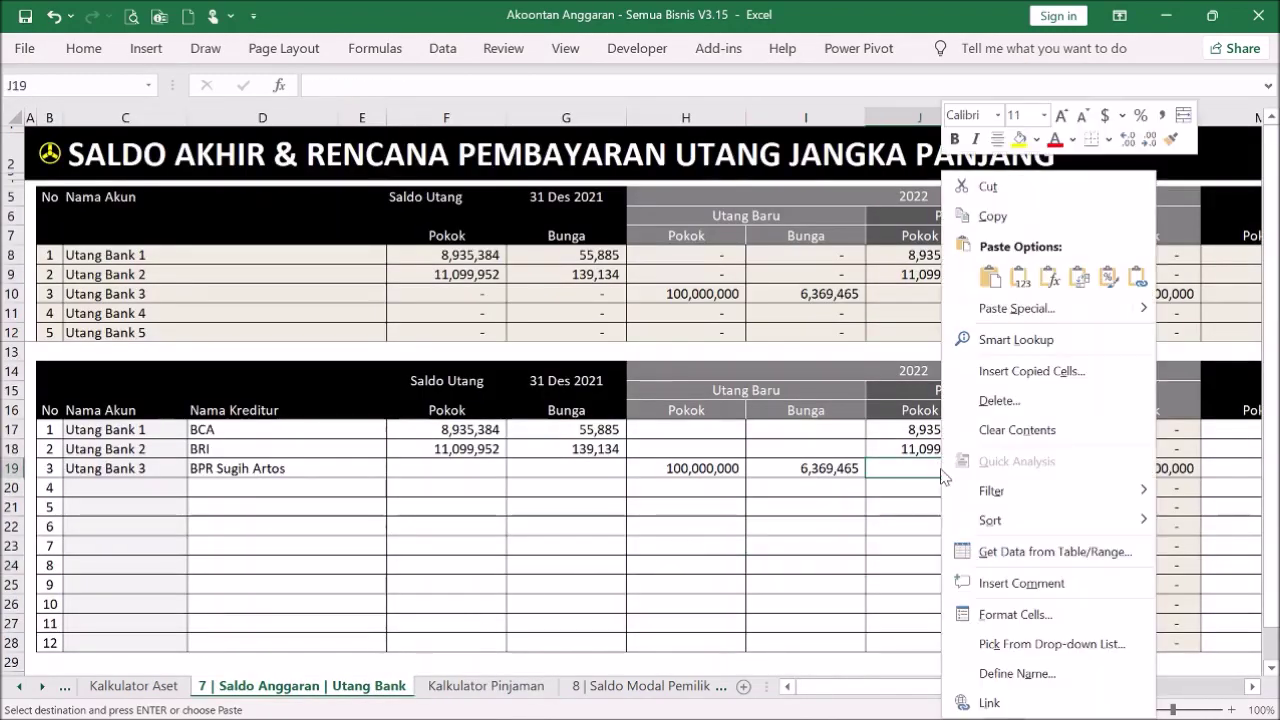
pyautogui.click(1010, 284)
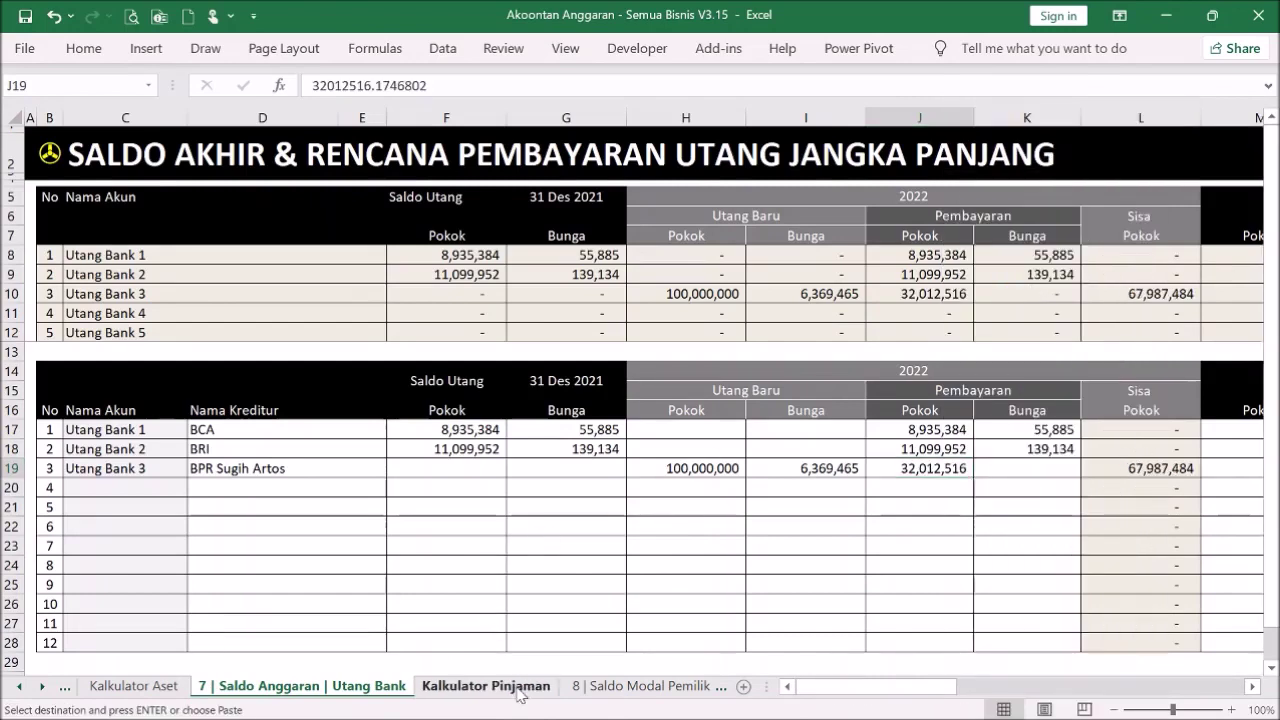
# Step: Copy BPR Sugih Artos's 2022 Total Pembayaran Bunga from Kalkulator Pinjaman and paste it as a value into its 2022 Pembayaran Bunga on the Utang Bank sheet
pyautogui.click(480, 686)
pyautogui.click(715, 475)
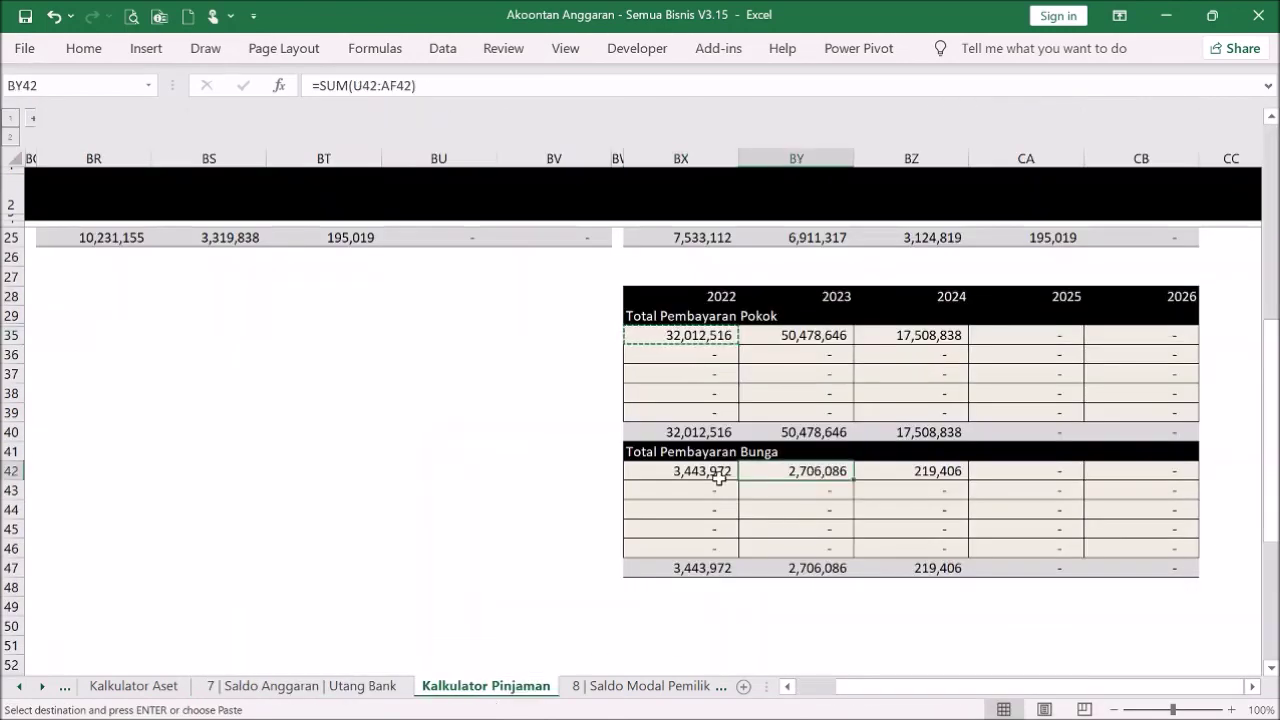
pyautogui.rightClick(710, 473)
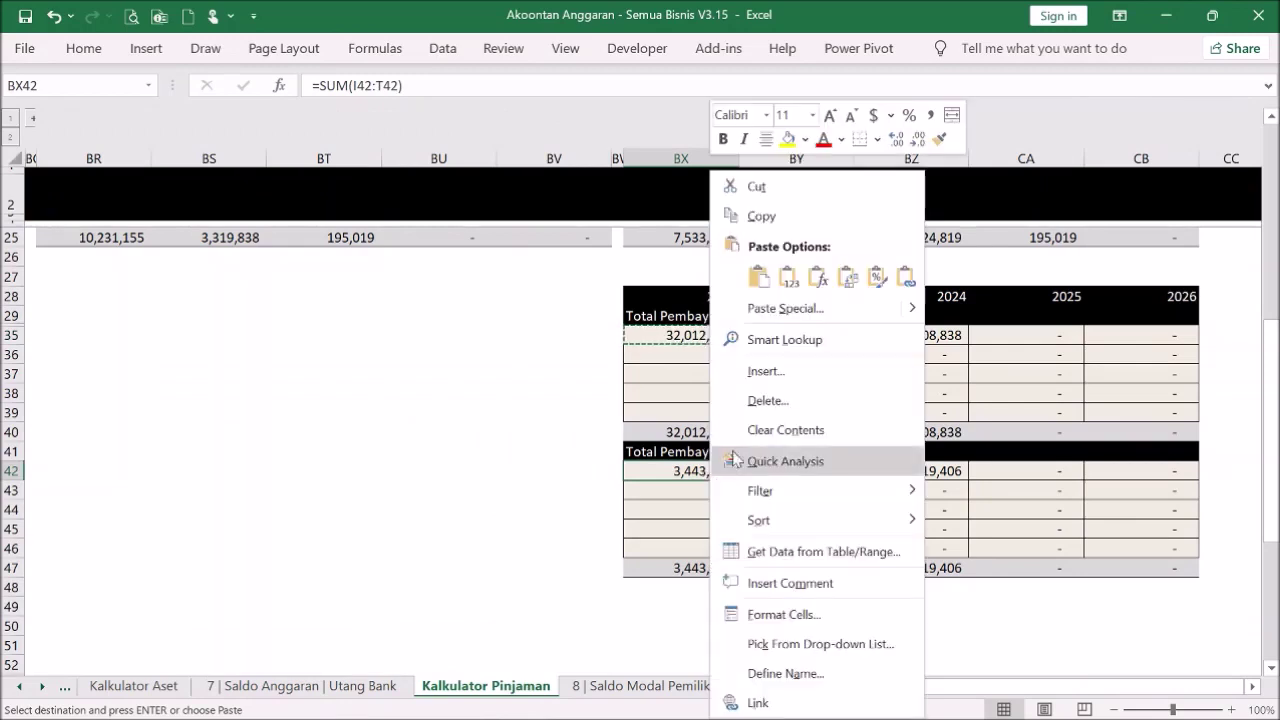
pyautogui.click(757, 216)
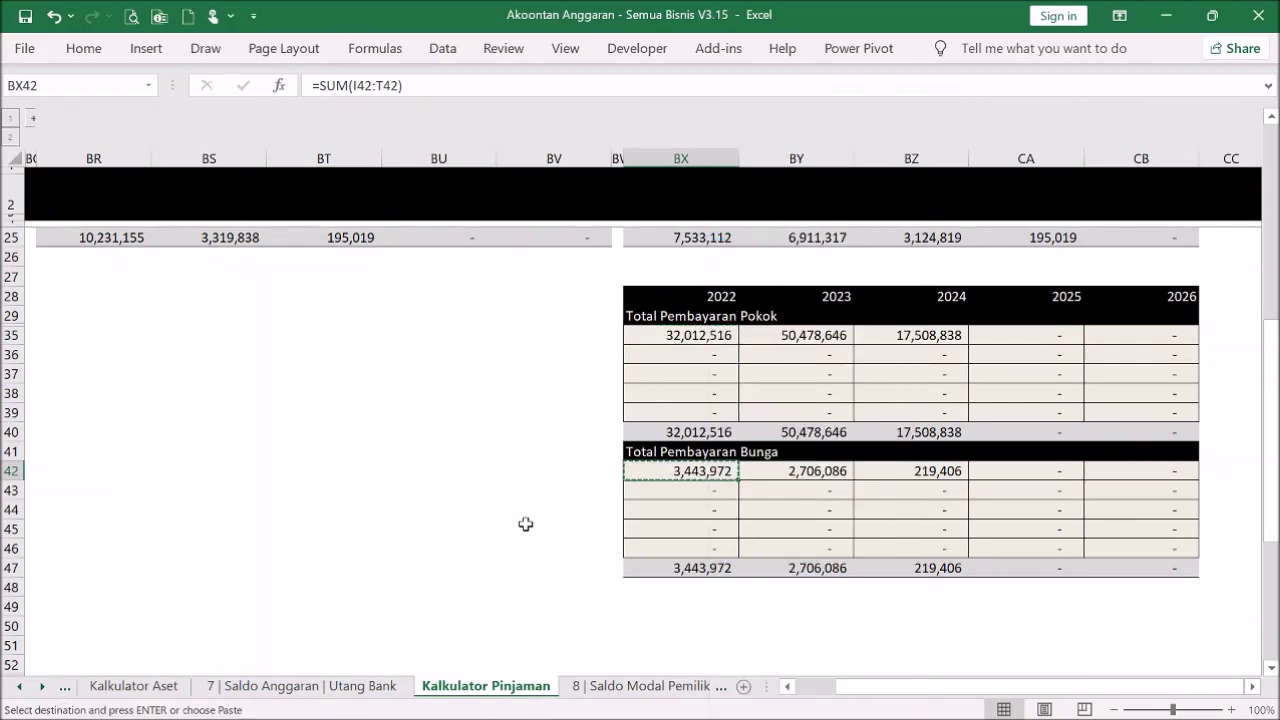
pyautogui.click(246, 690)
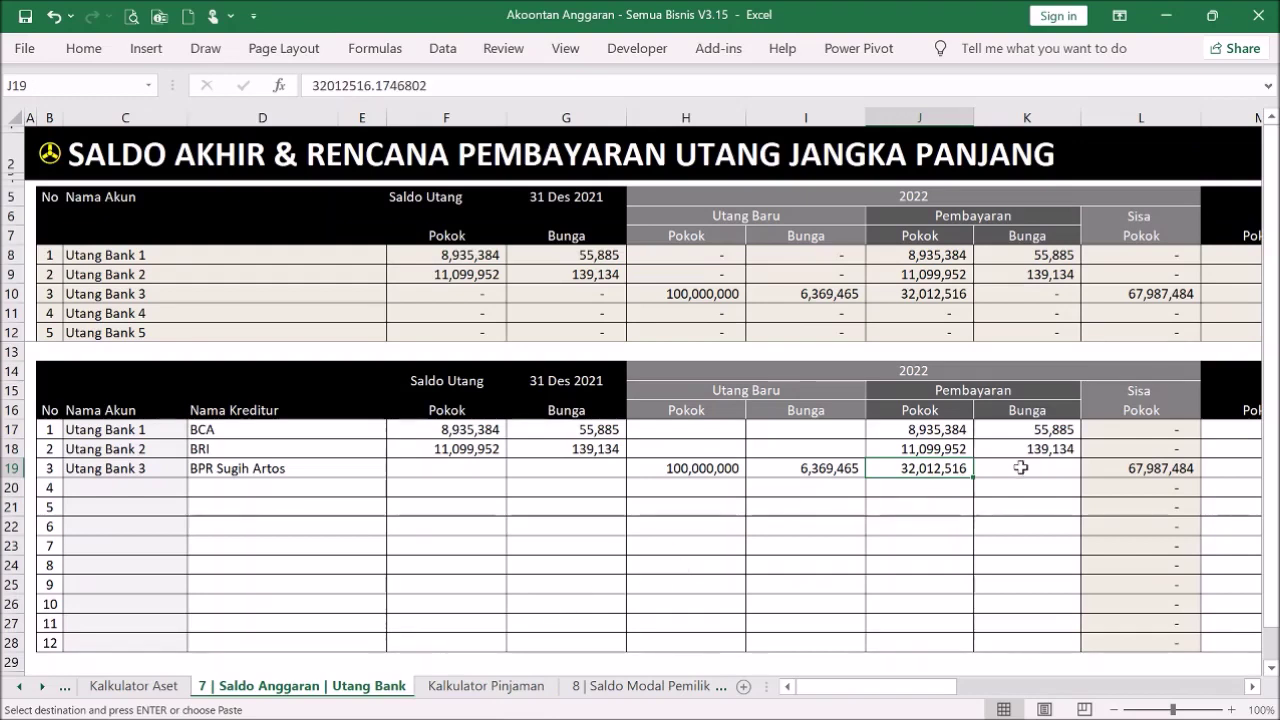
pyautogui.click(1022, 466)
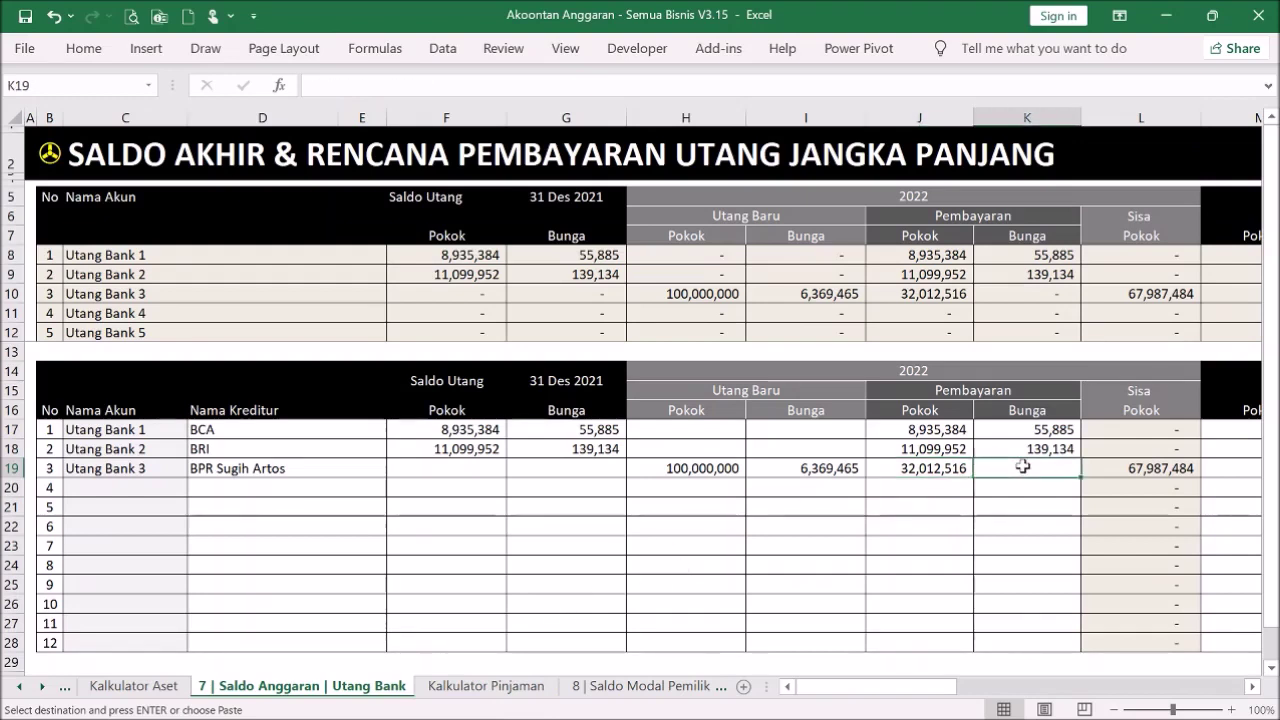
pyautogui.rightClick(1022, 467)
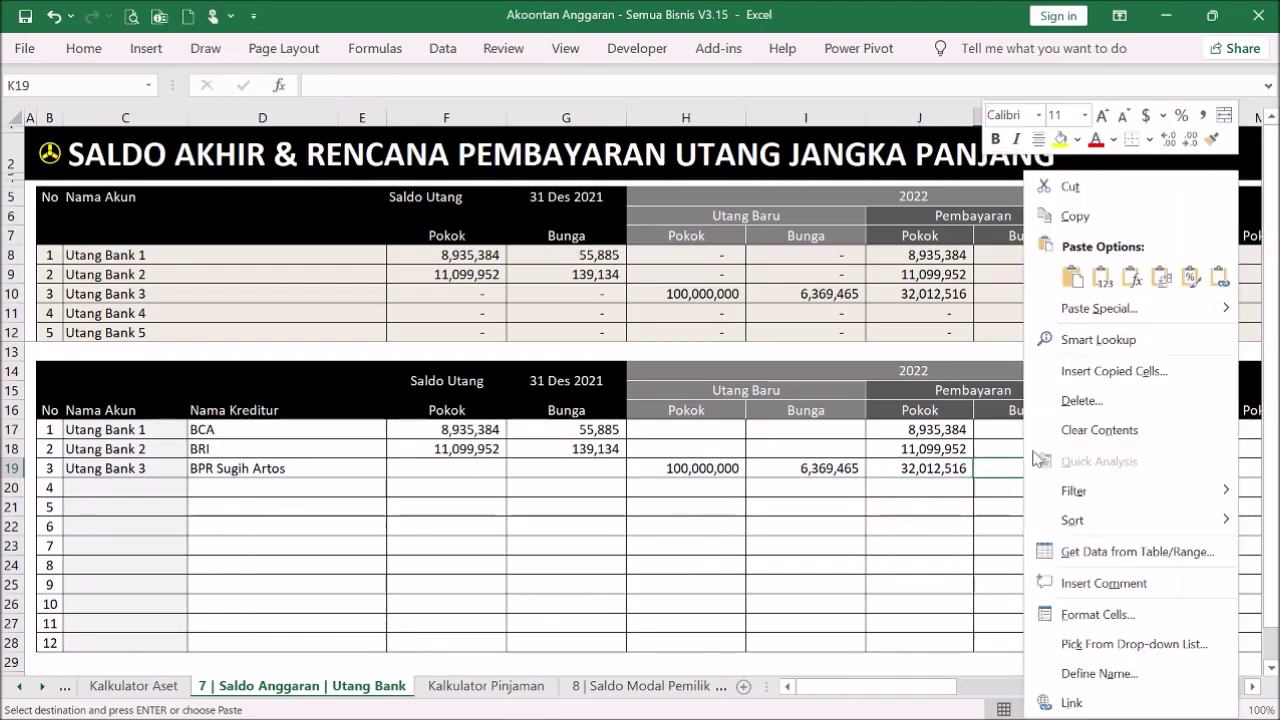
pyautogui.click(1102, 277)
pyautogui.click(1020, 505)
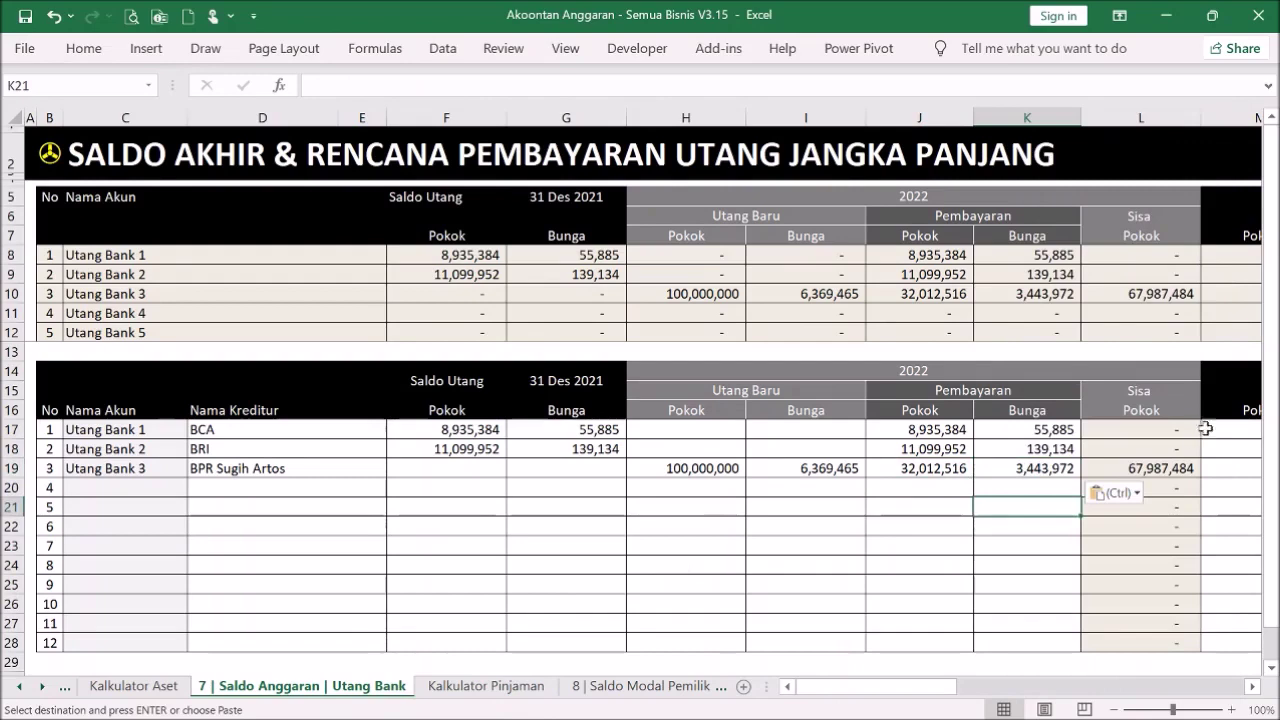
# Step: Look over the 2023 debt columns, return to the Menu sheet and review the Utang Bank balance, cash receipts and payments, and the Modal Pemilik balance
pyautogui.moveTo(926, 676); pyautogui.dragTo(1148, 682)
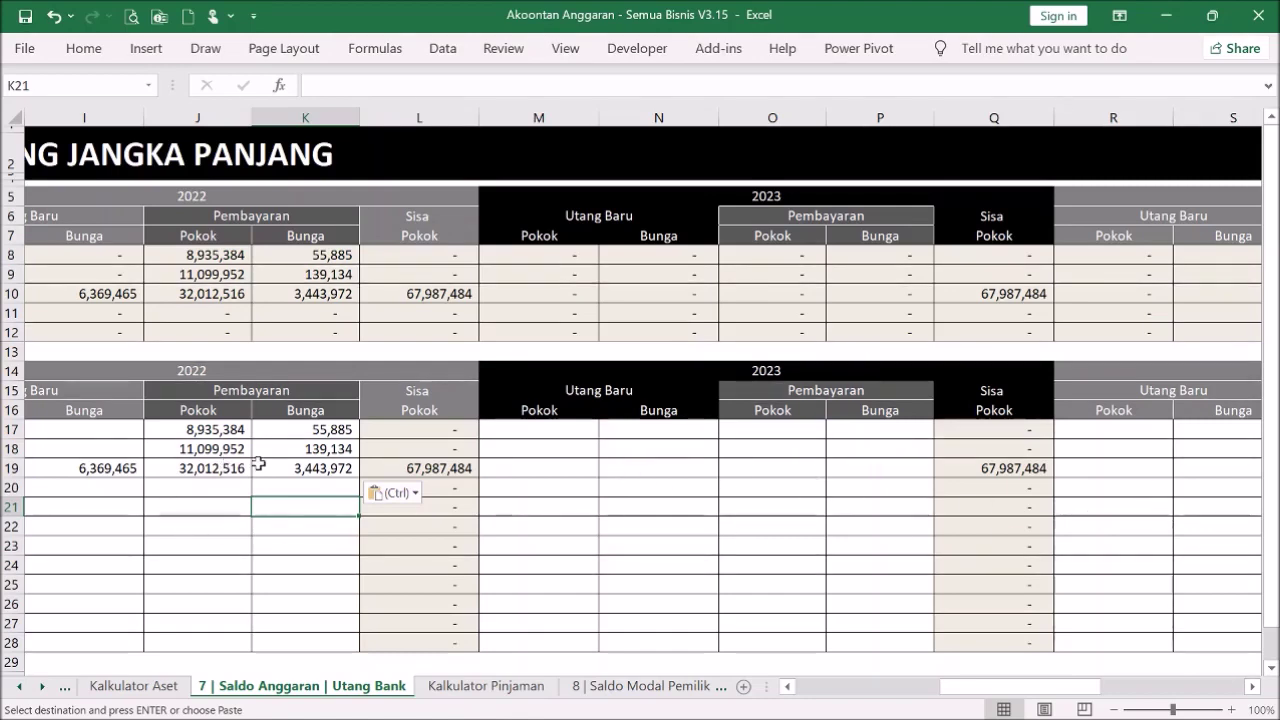
pyautogui.click(834, 686)
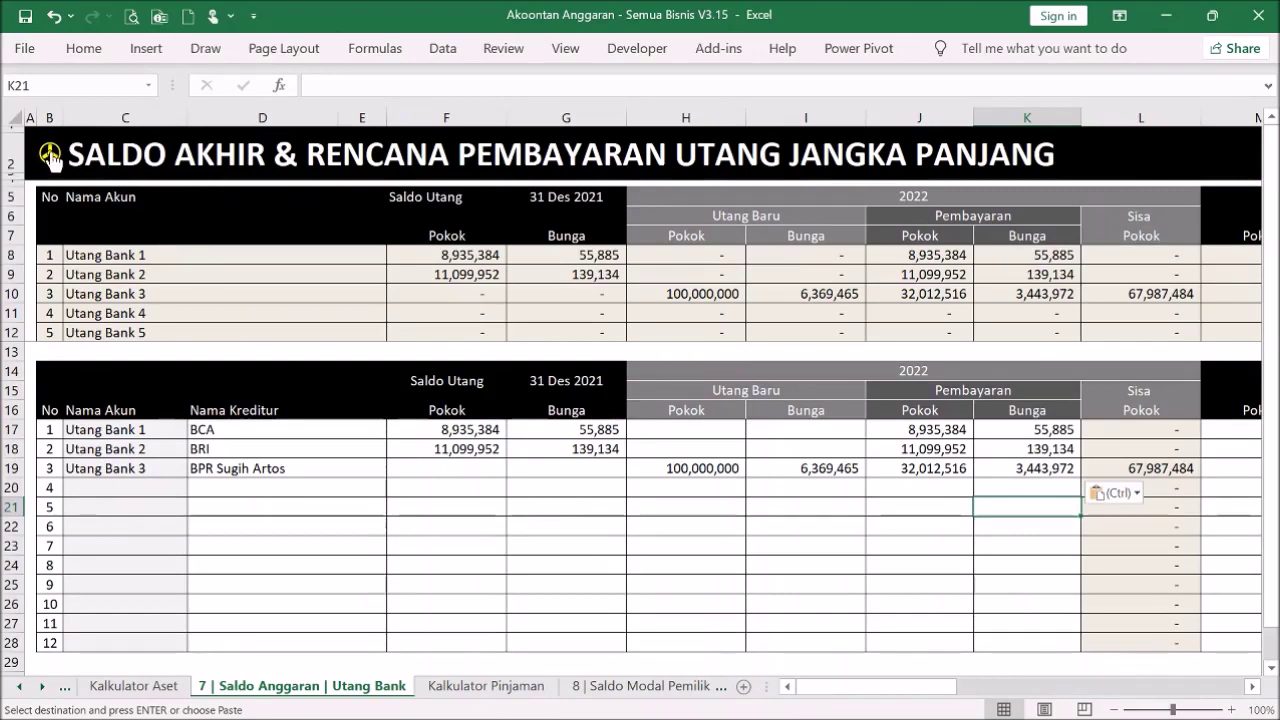
pyautogui.click(50, 158)
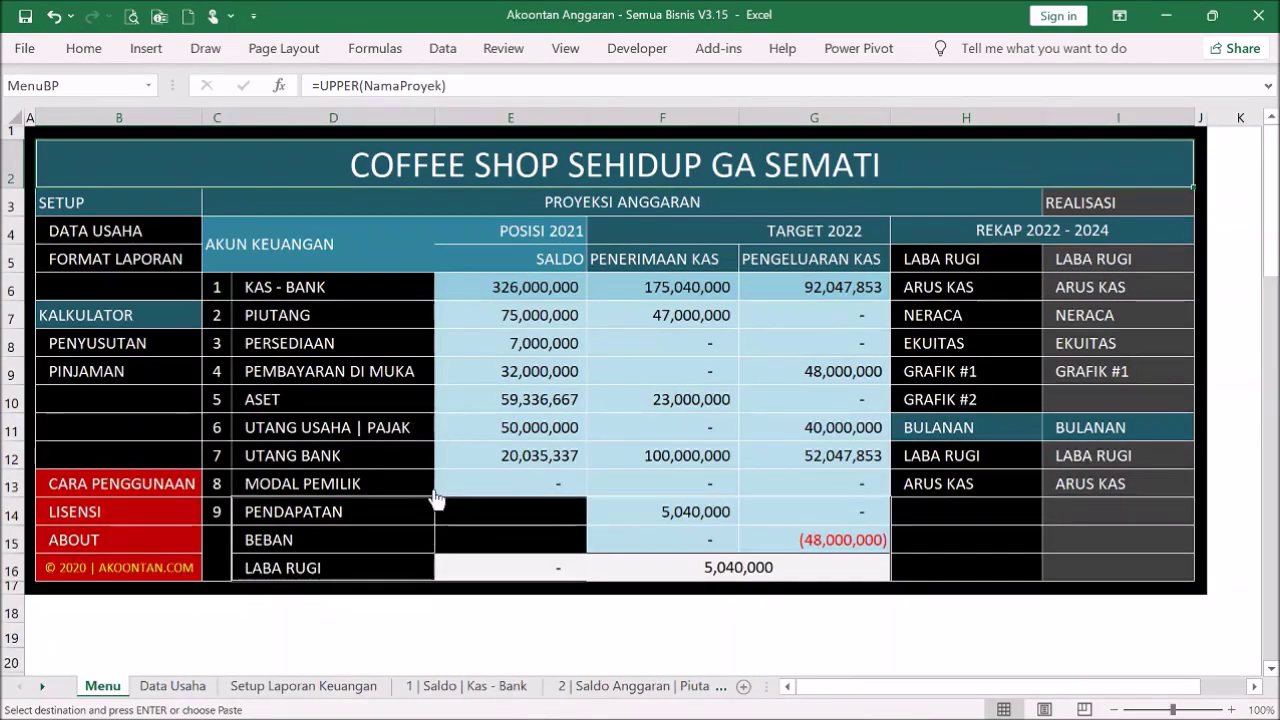
pyautogui.click(563, 455)
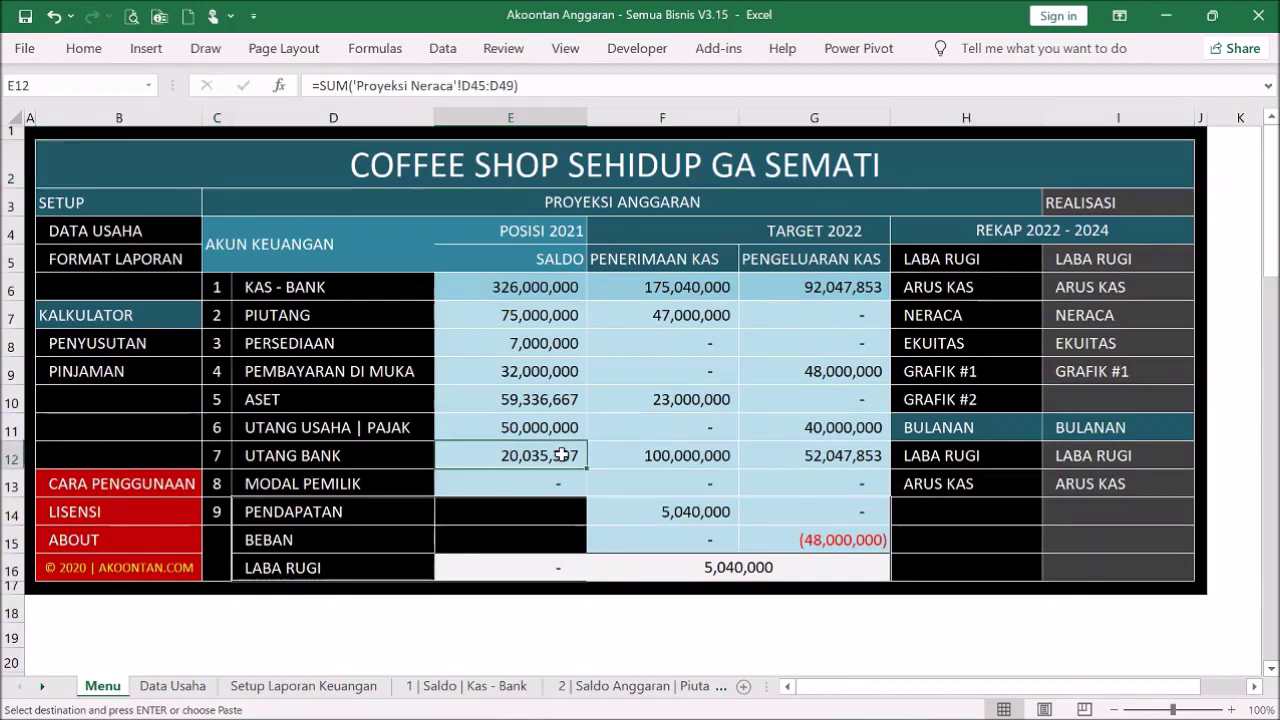
pyautogui.click(687, 457)
pyautogui.click(822, 455)
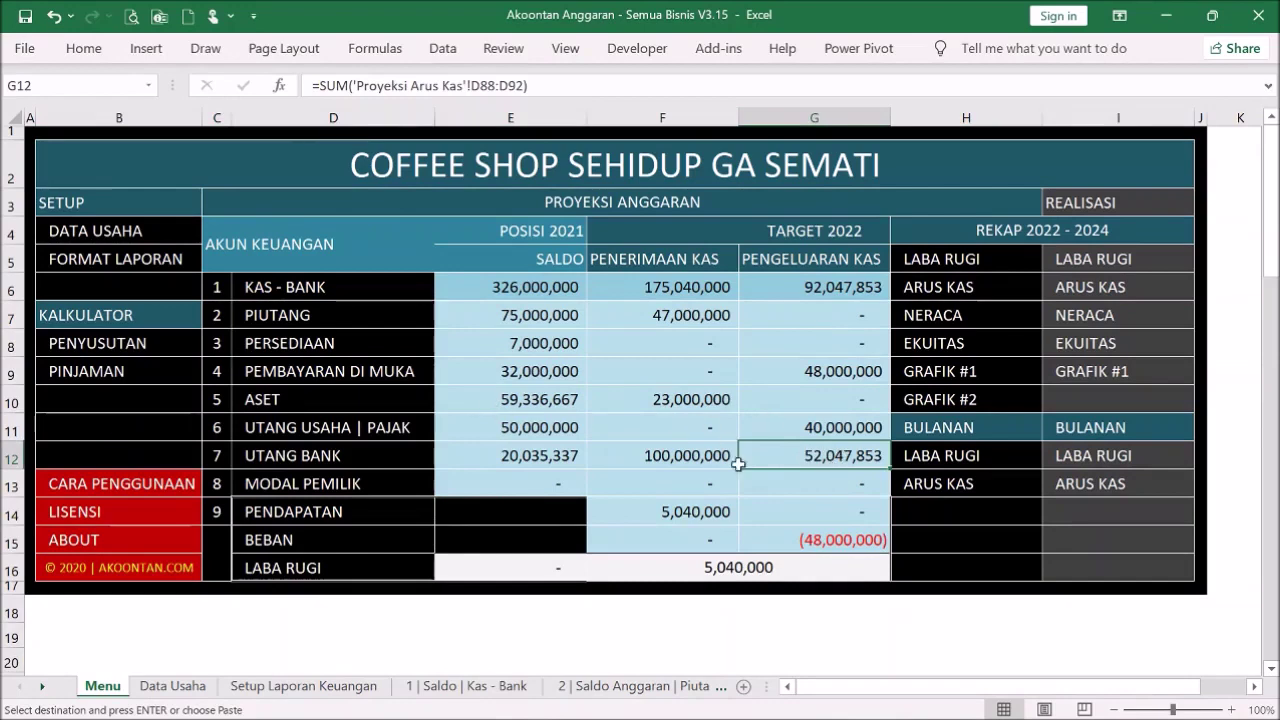
pyautogui.click(693, 452)
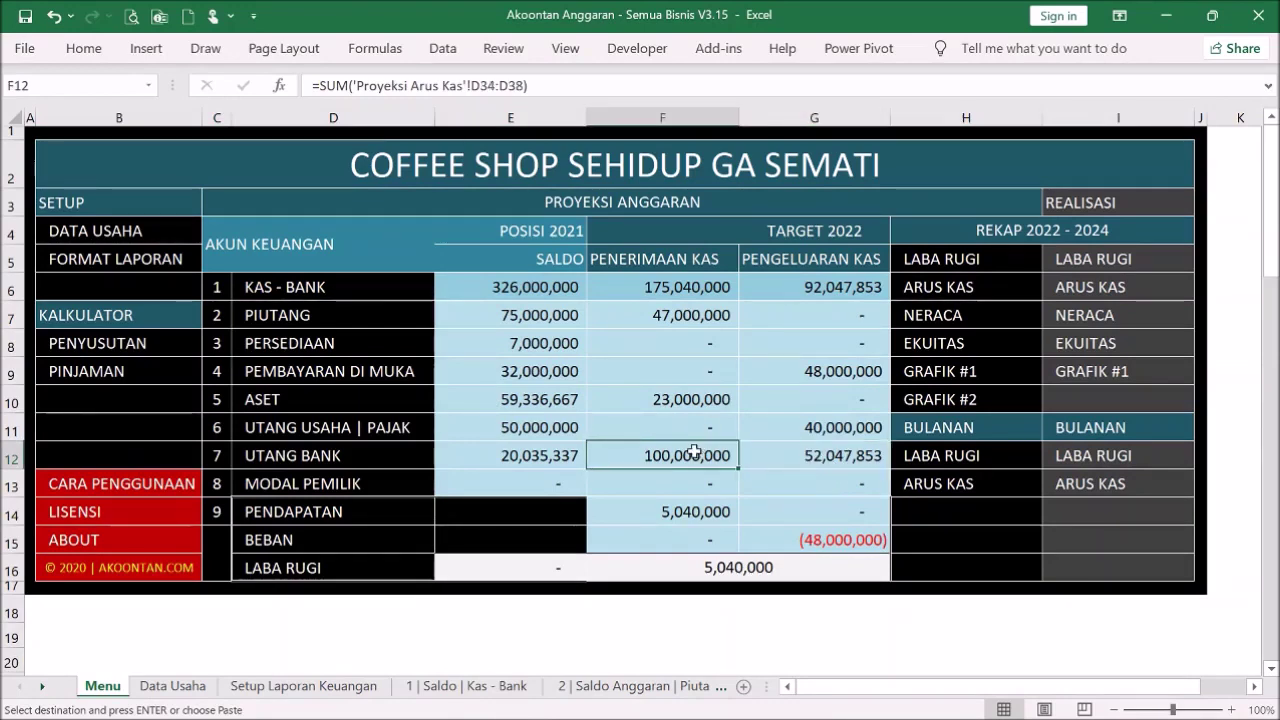
pyautogui.click(777, 462)
pyautogui.click(578, 456)
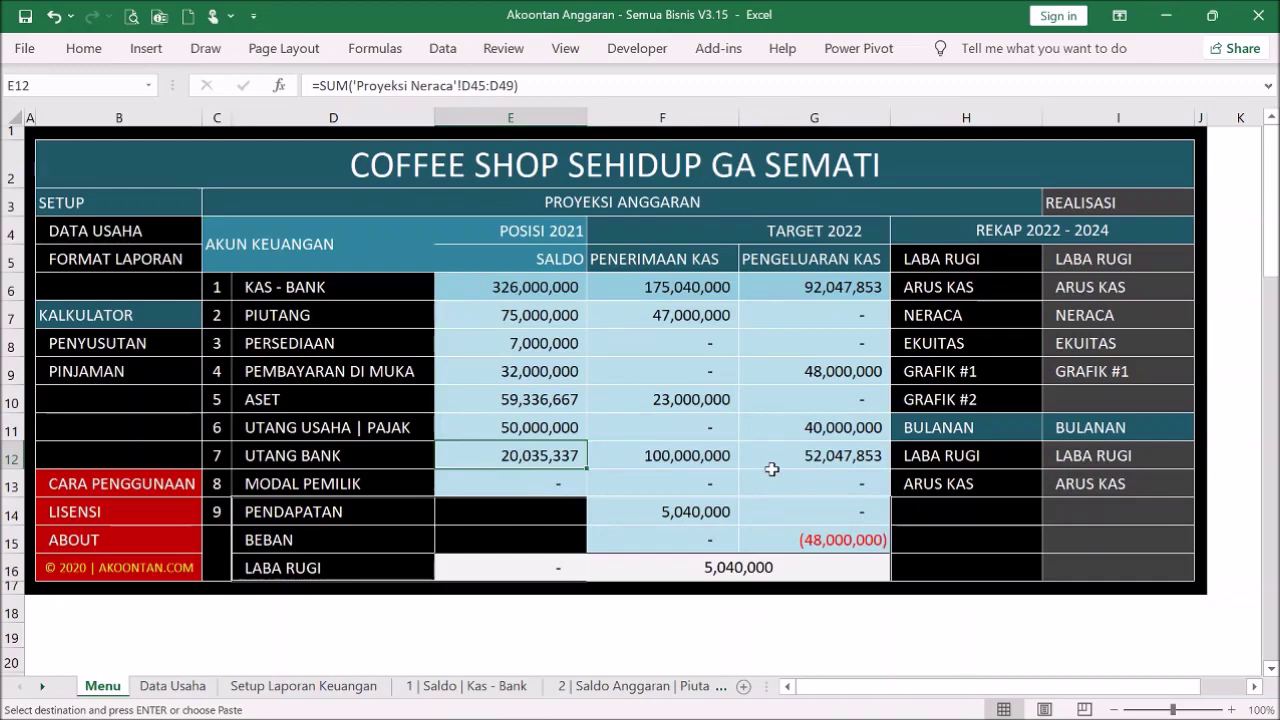
pyautogui.click(554, 485)
pyautogui.hotkey('ctrl', 'v')
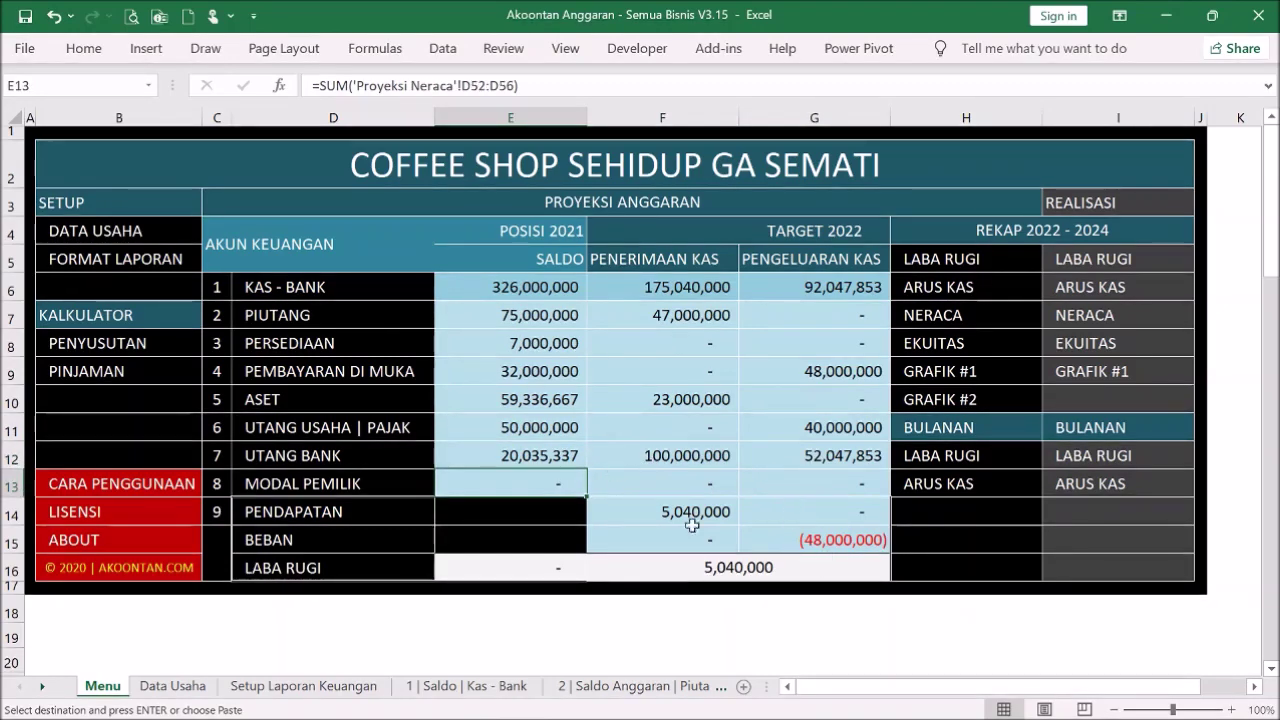